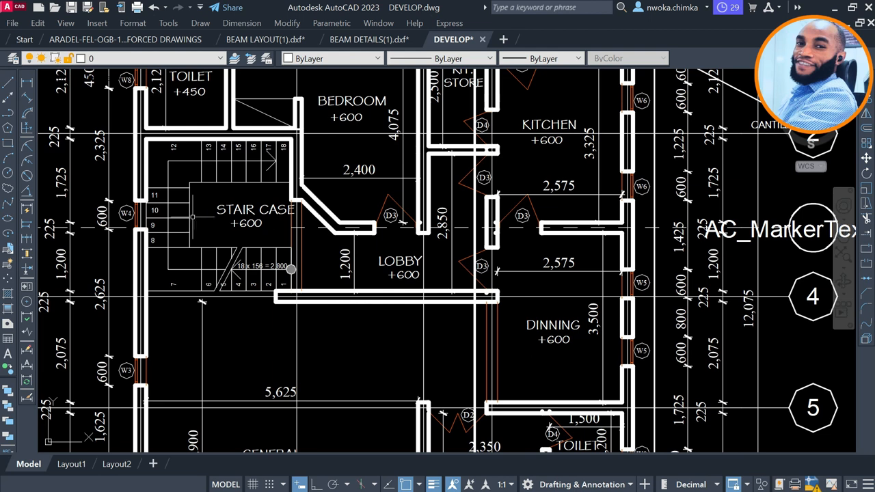
Examine the staircase in the ground floor plan, including its three flights, step numbers and the 18 x 156 = 2,800 note.
middle_click_drag(282, 223, 288, 246)
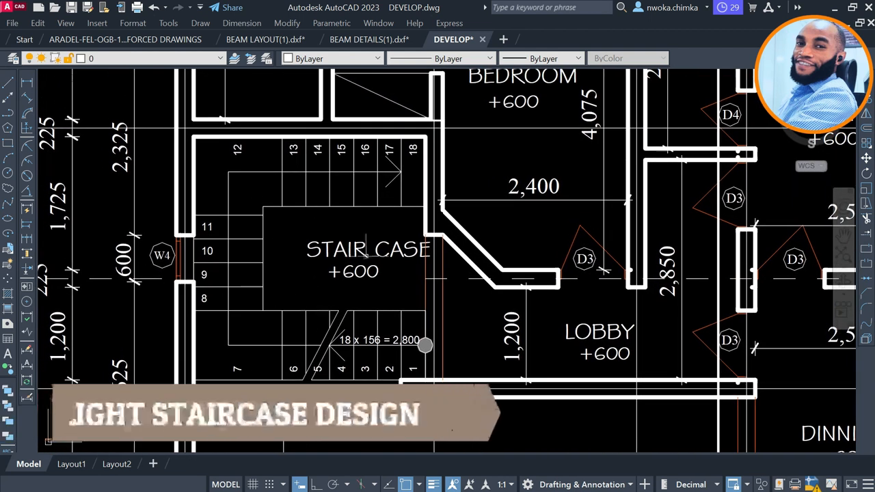
scroll(282, 214, "up", 2)
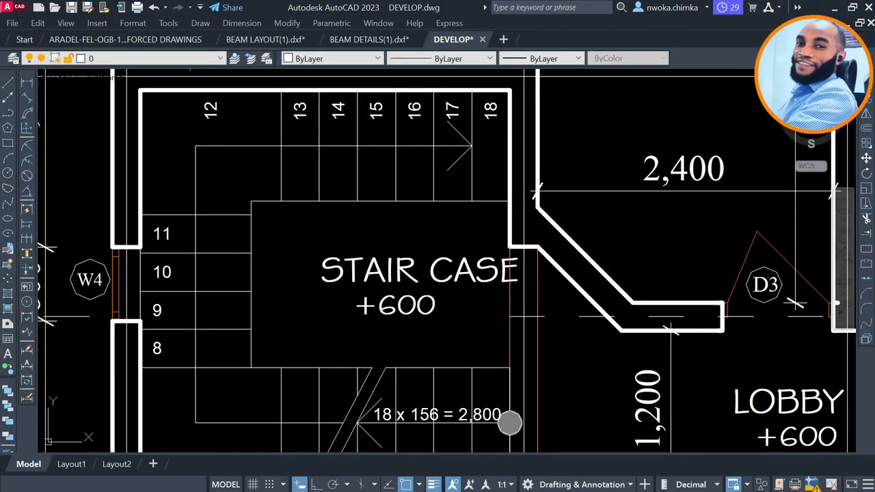
scroll(333, 189, "down", 2)
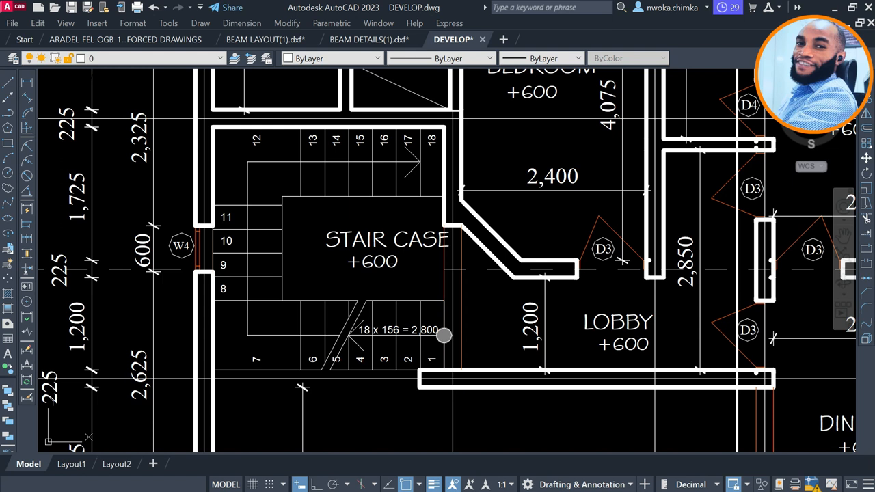
scroll(361, 288, "up", 2)
mouse_move(359, 277)
middle_mouse_down()
mouse_move(416, 277)
mouse_move(398, 249)
mouse_move(341, 271)
middle_mouse_up()
scroll(397, 250, "down", 2)
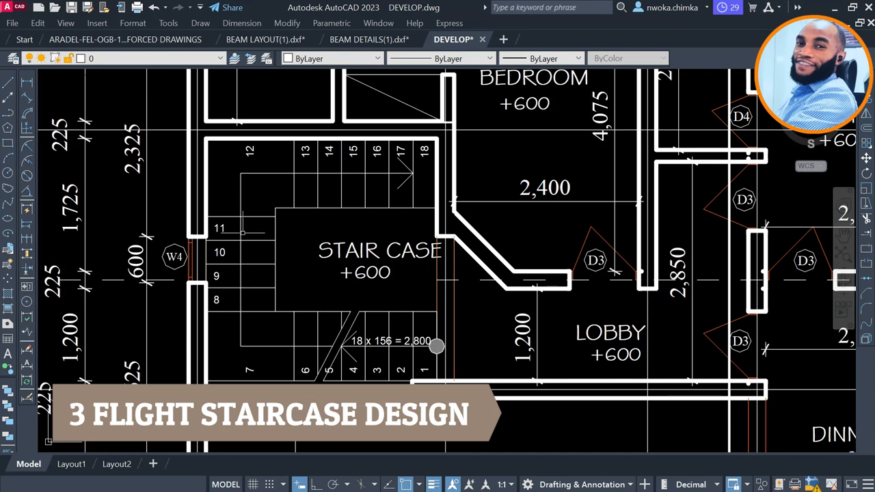
scroll(328, 173, "up", 2)
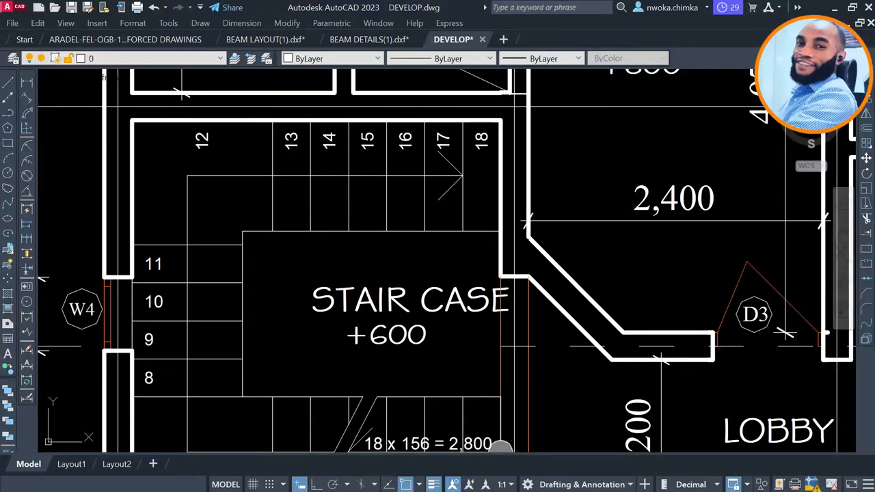
Examine the right view and approach view elevation sheets of the building.
scroll(444, 181, "down", 10)
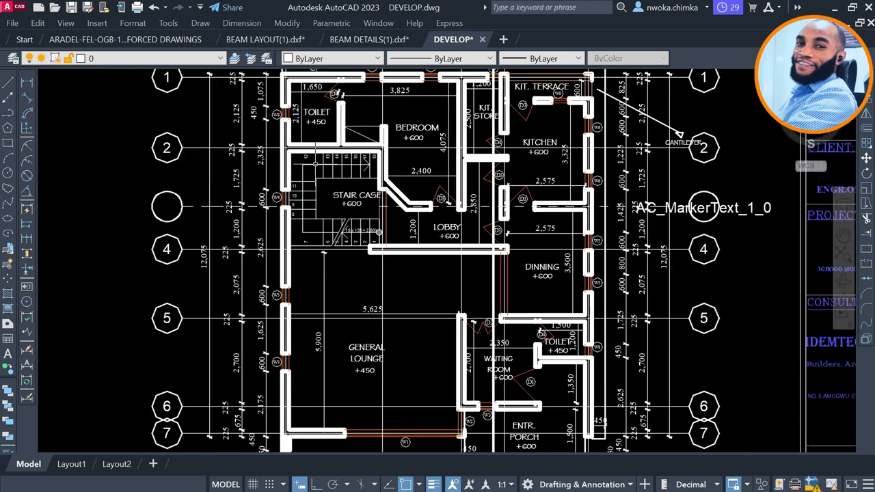
scroll(348, 165, "down", 4)
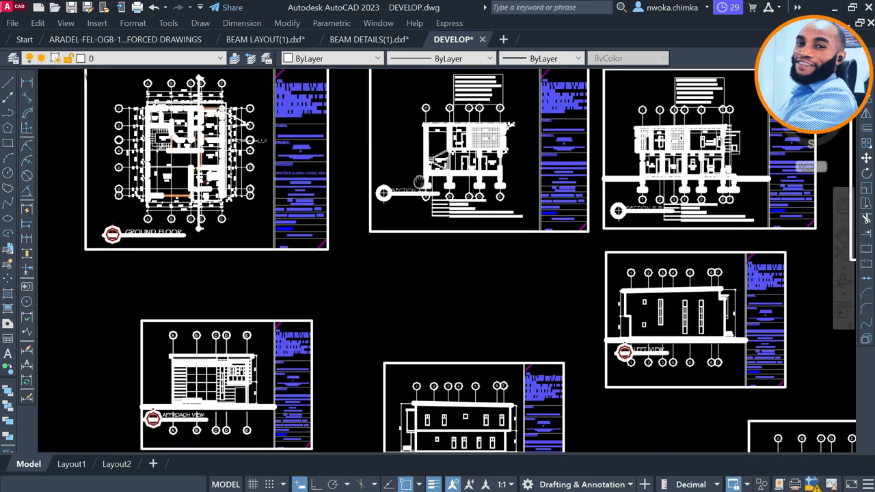
middle_click_drag(523, 238, 419, 175)
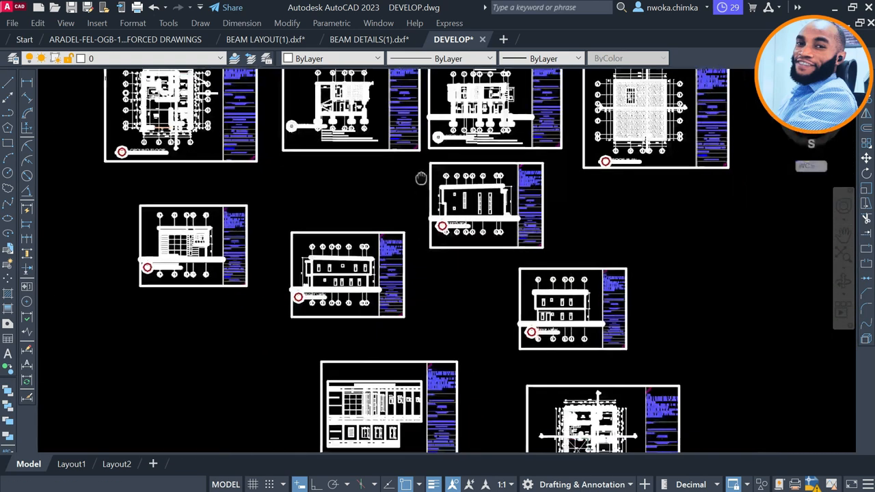
scroll(320, 272, "up", 3)
middle_click_drag(331, 273, 405, 220)
scroll(407, 222, "up", 2)
scroll(402, 207, "up", 2)
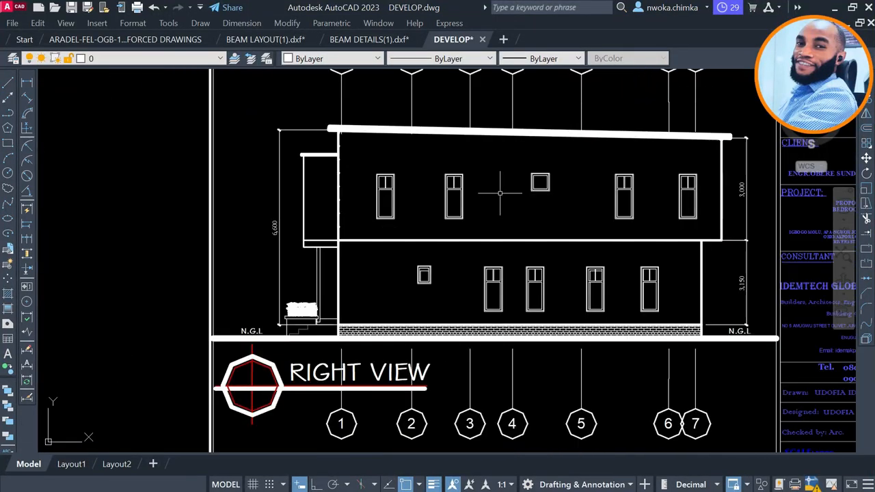
scroll(500, 193, "down", 4)
middle_click_drag(339, 174, 580, 235)
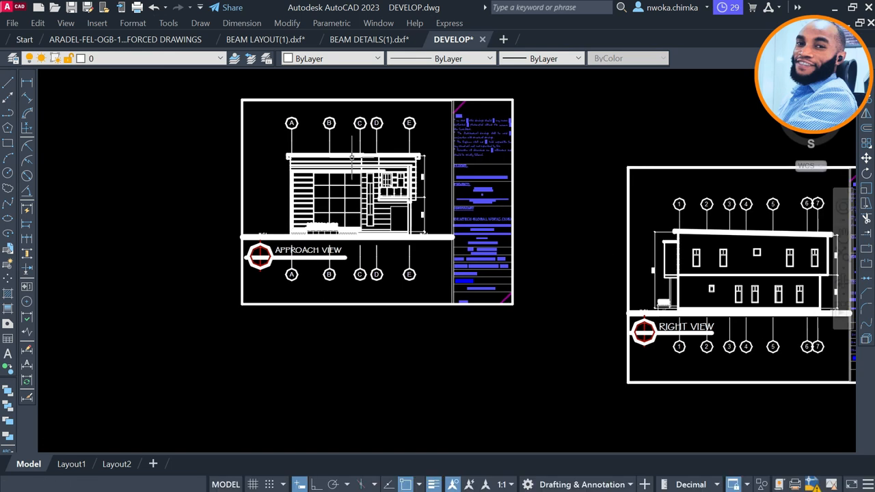
scroll(352, 157, "down", 2)
middle_click_drag(348, 154, 348, 224)
scroll(347, 223, "up", 4)
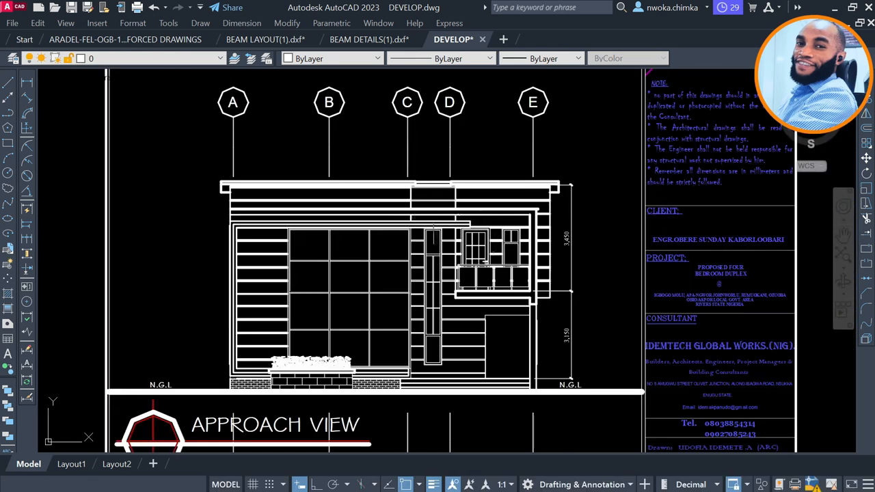
Return to the ground floor plan and examine the staircase's flights and open well up close.
scroll(419, 229, "down", 2)
middle_click_drag(418, 230, 426, 303)
middle_click_drag(394, 205, 391, 358)
scroll(382, 129, "up", 8)
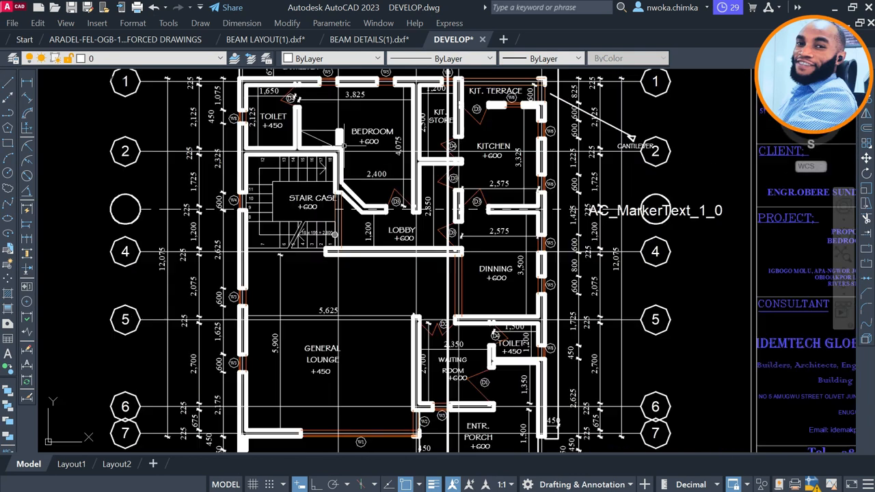
middle_click_drag(386, 326, 480, 294)
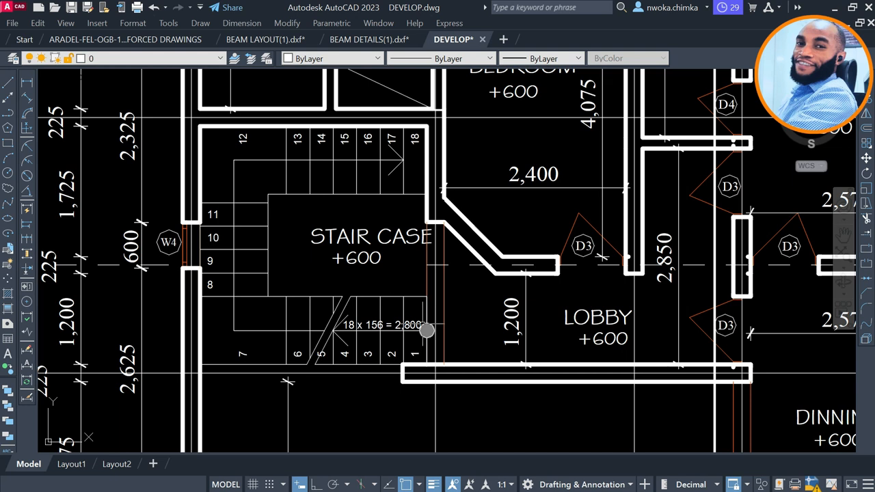
scroll(339, 241, "up", 1)
middle_click_drag(305, 247, 364, 220)
scroll(352, 219, "down", 1)
middle_click_drag(393, 181, 375, 204)
scroll(366, 216, "up", 1)
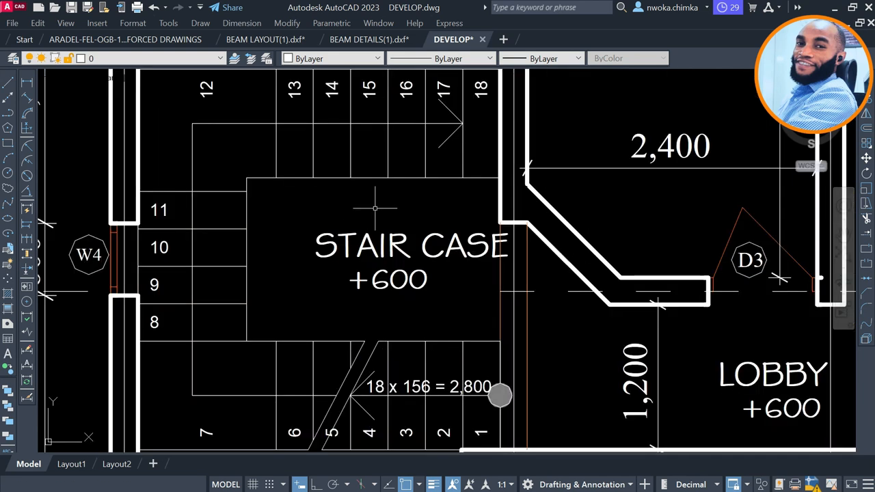
scroll(386, 185, "down", 1)
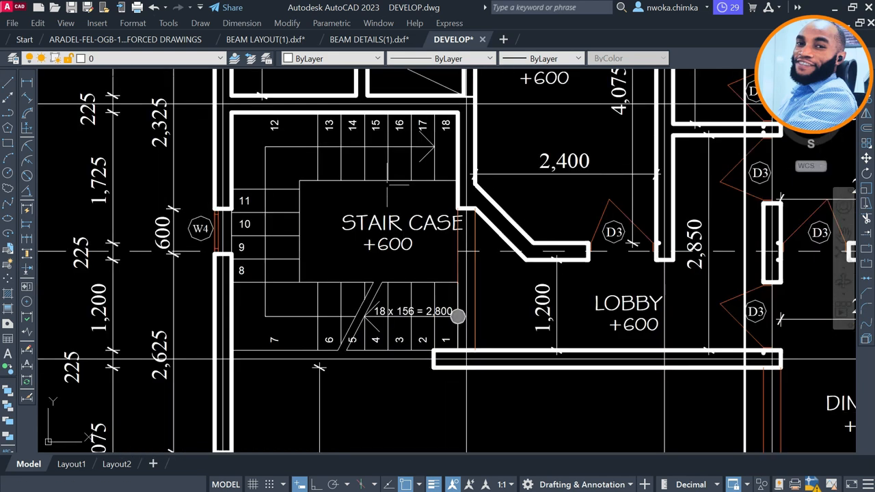
Switch to the KCSOFT workbook in Excel and open its staircase design section.
key("alt+Tab")
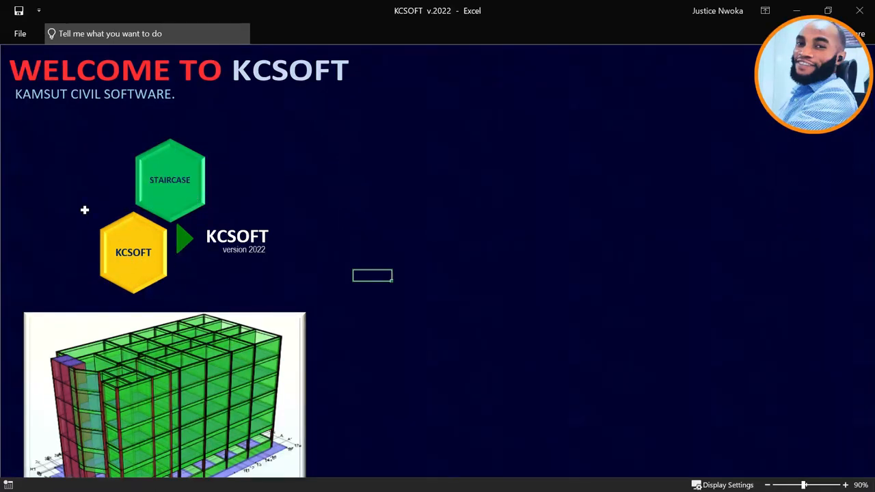
left_click(176, 176)
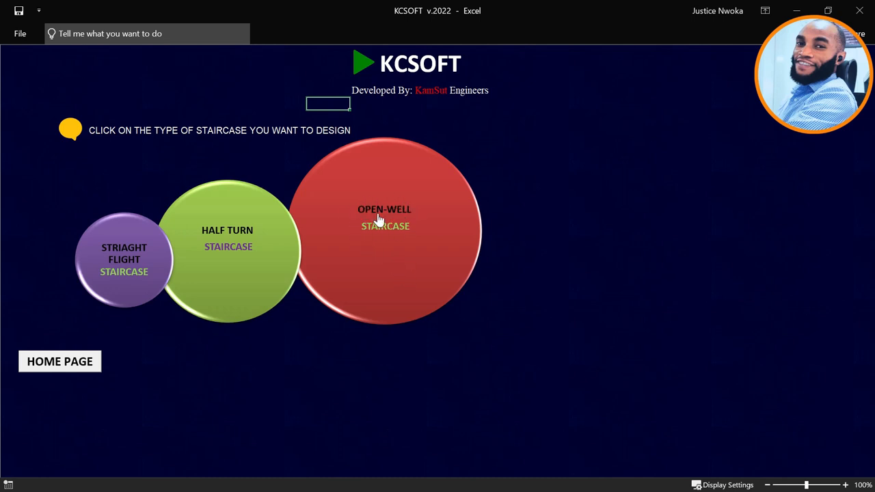
Recheck the staircase plan in AutoCAD's DEVELOP drawing, and open the open-well staircase design sheet in KCSOFT.
mouse_move(369, 488)
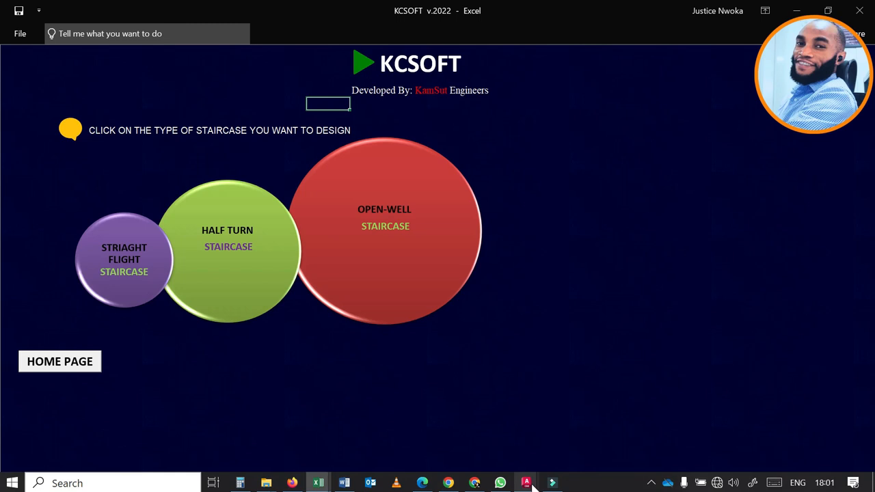
left_click(527, 482)
left_click(526, 483)
left_click(722, 432)
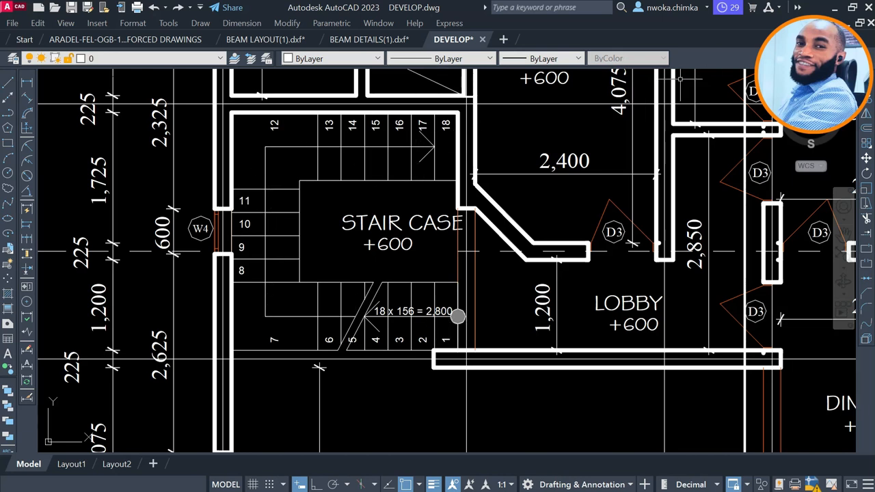
left_click(835, 8)
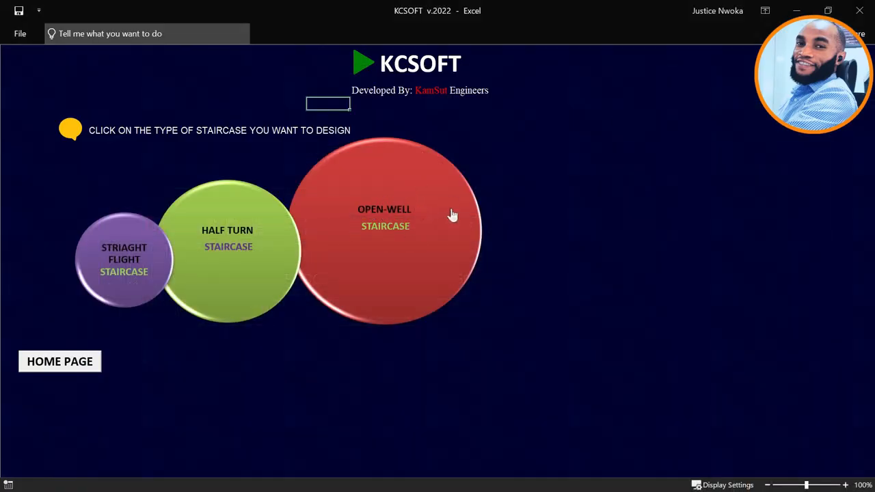
left_click(387, 216)
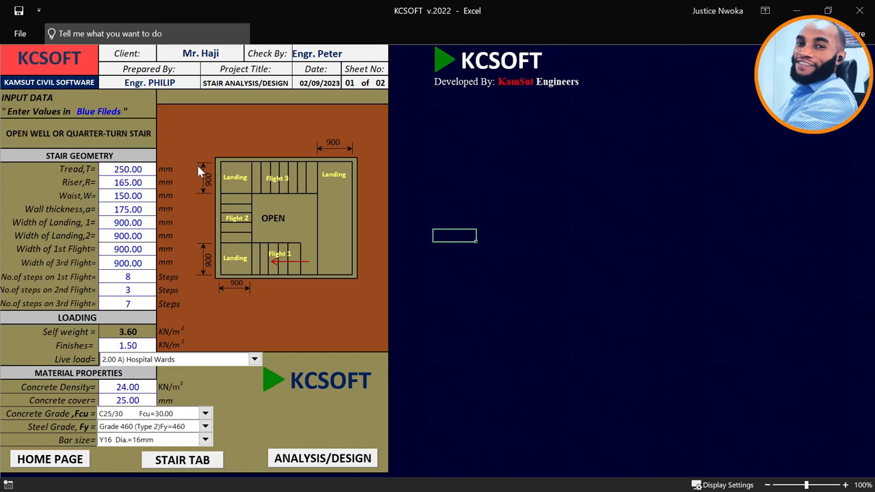
Switch to the DEVELOP drawing in AutoCAD and resize its window to sit beside the KCSOFT input sheet.
mouse_move(540, 486)
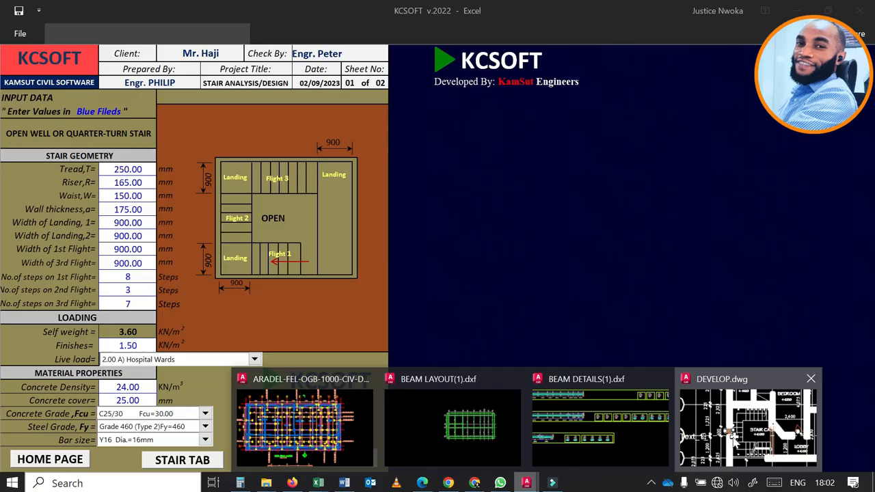
key("alt+Tab")
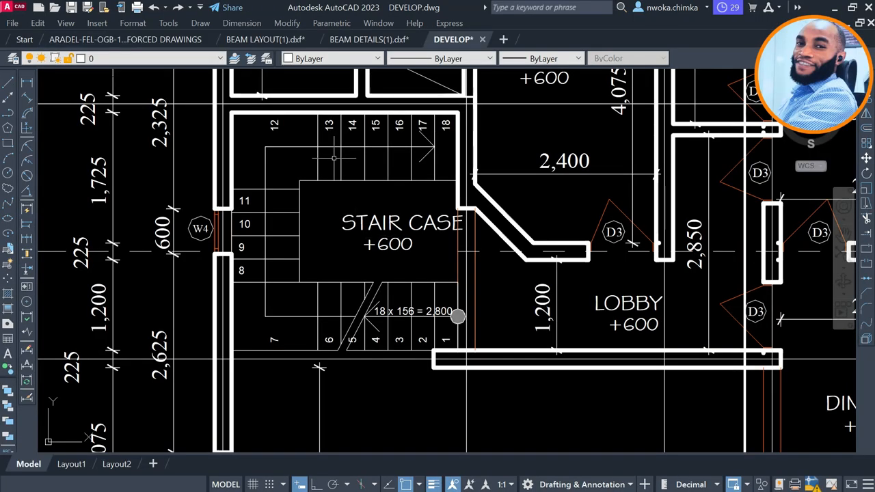
left_click_drag(594, 13, 627, 51)
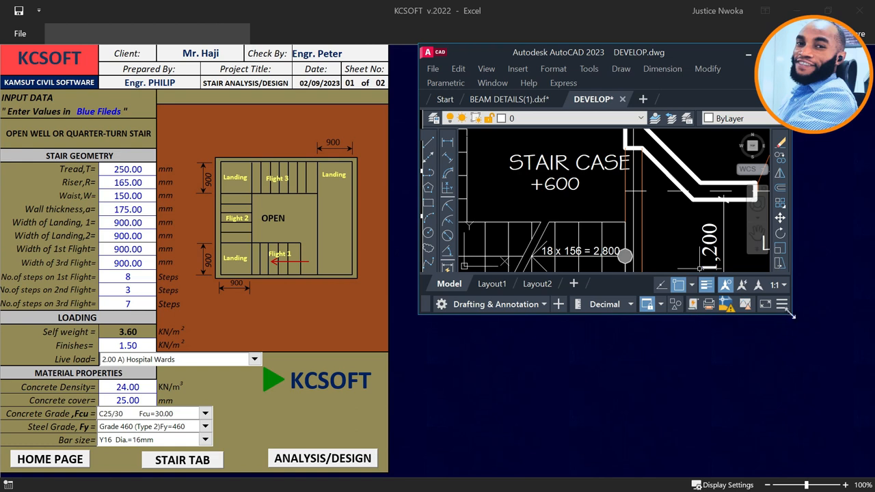
mouse_move(792, 316)
left_mouse_down()
mouse_move(867, 452)
mouse_move(849, 472)
left_mouse_up()
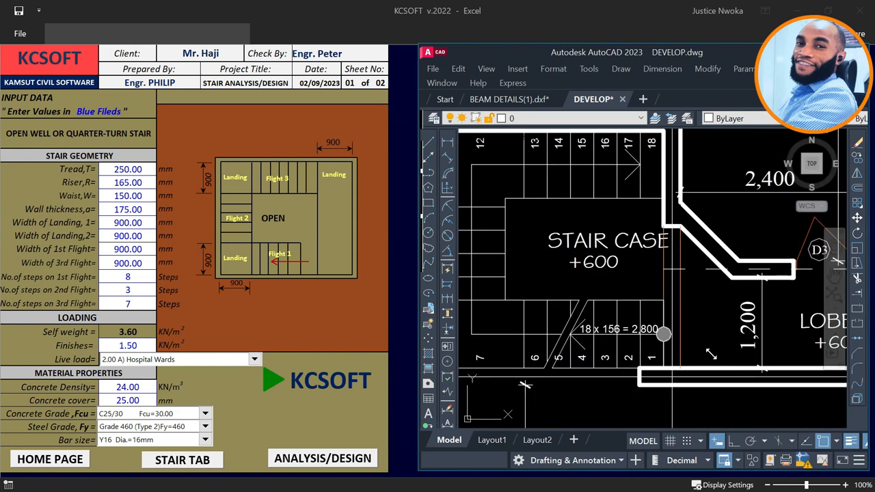
Measure the tread of step 6 on the first flight with a linear dimension between its two riser lines.
scroll(710, 284, "down", 3)
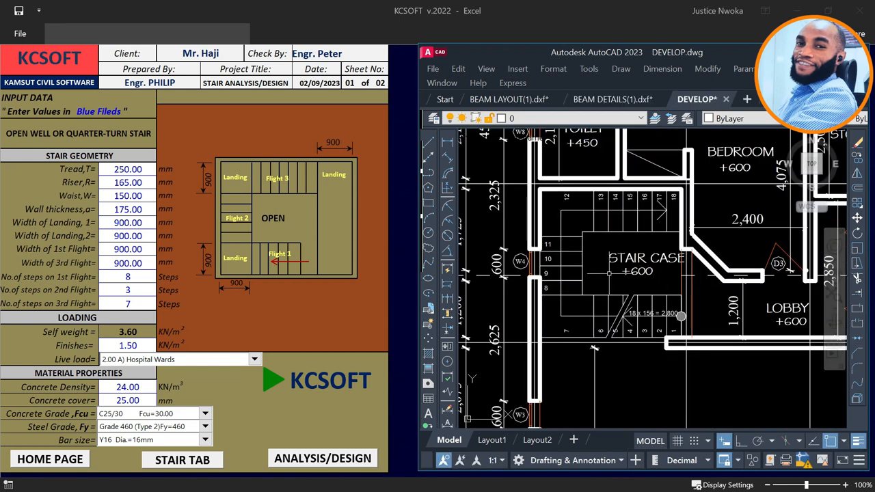
scroll(640, 307, "up", 3)
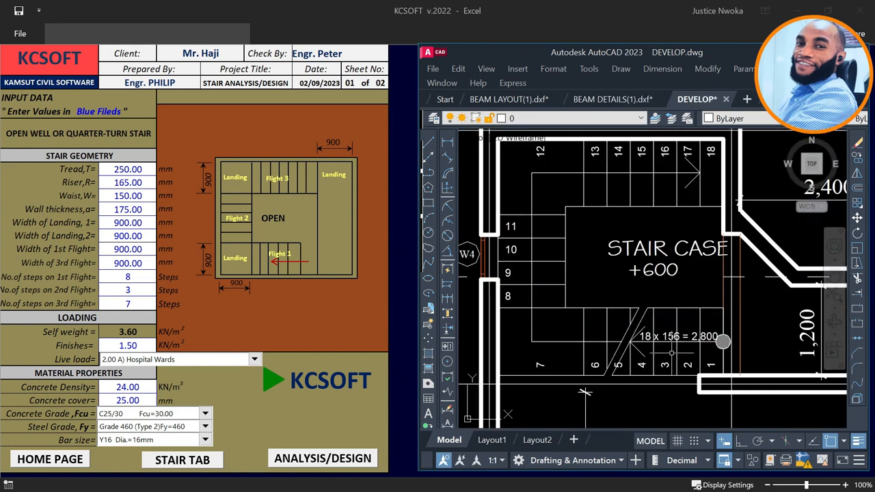
middle_click_drag(672, 347, 679, 317)
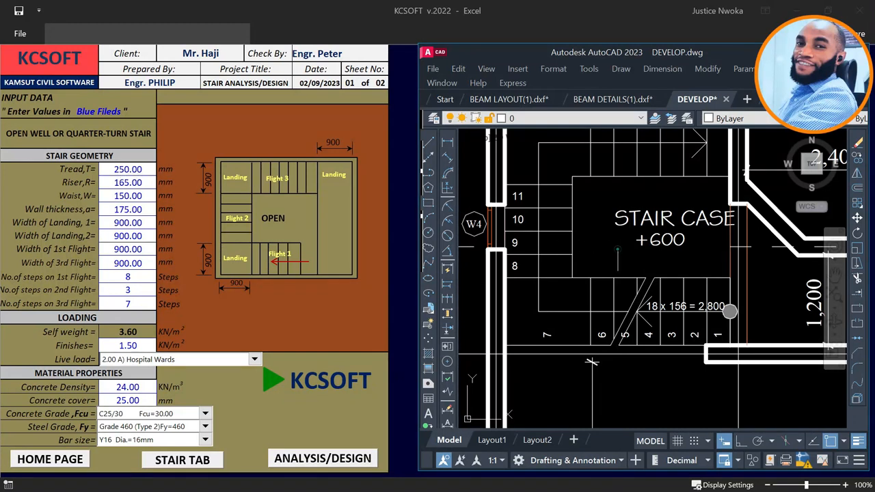
left_click(617, 246)
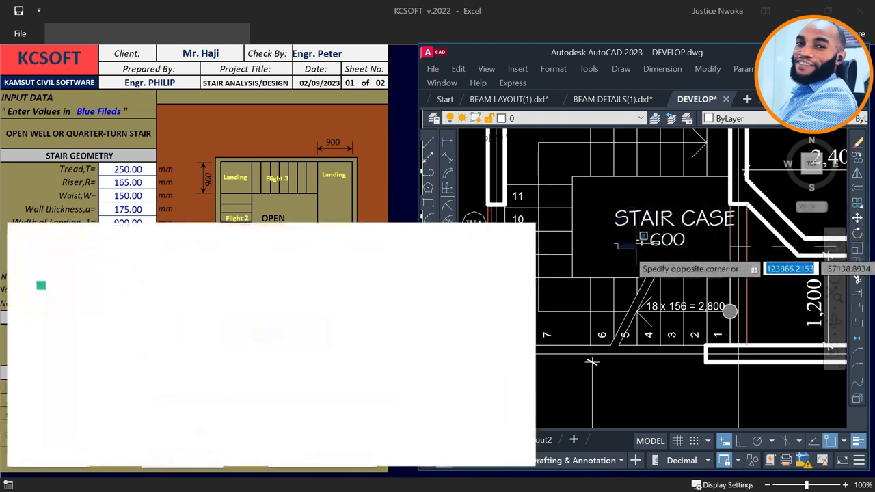
left_click(447, 142)
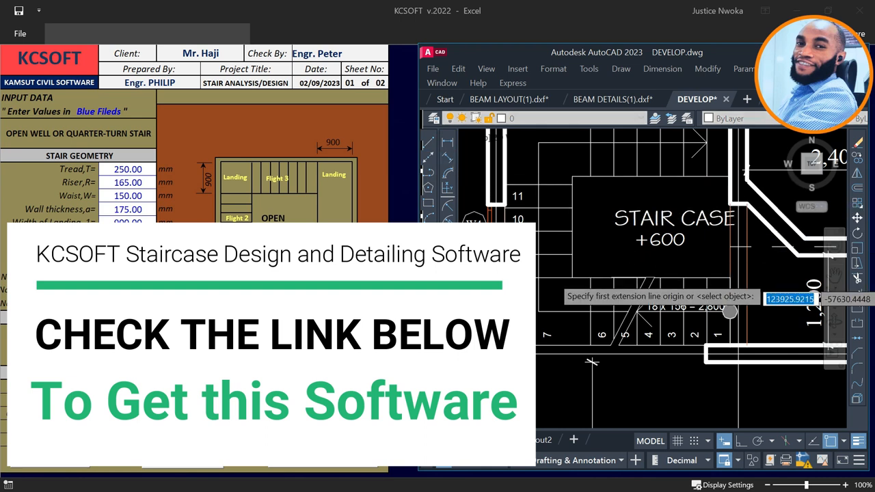
scroll(619, 310, "up", 4)
scroll(605, 279, "up", 2)
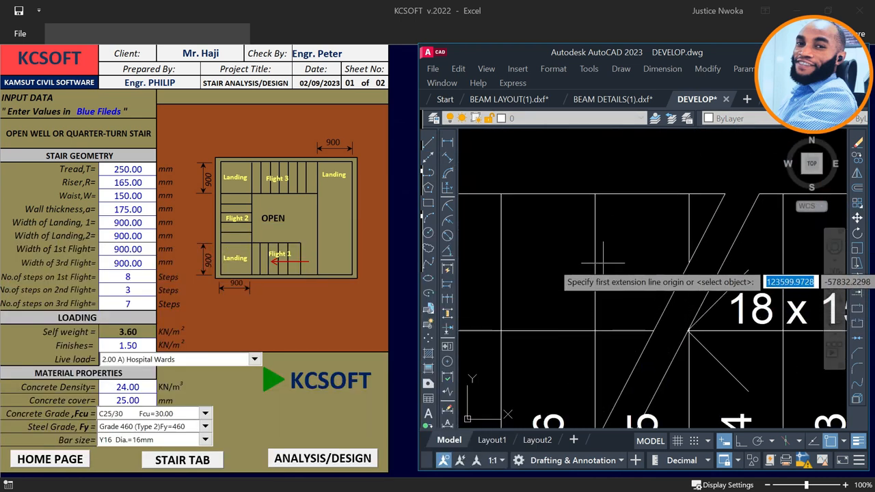
scroll(615, 263, "down", 2)
left_click(604, 261)
left_click(541, 262)
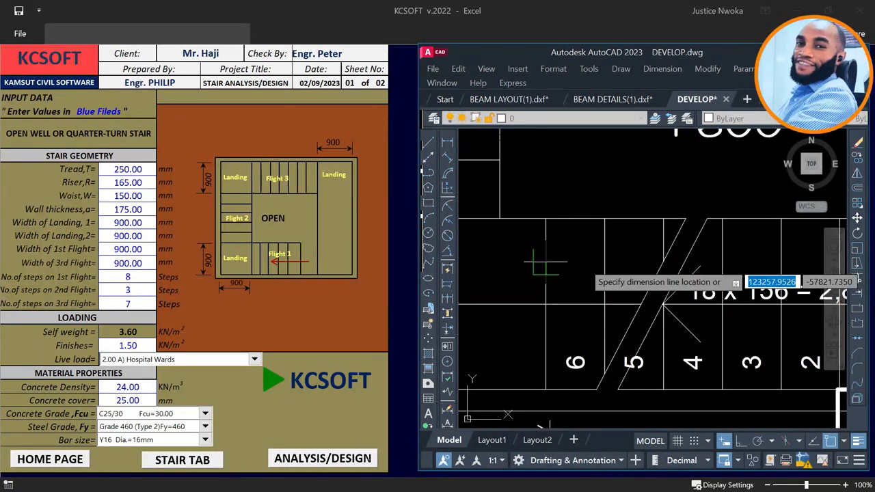
scroll(575, 262, "up", 4)
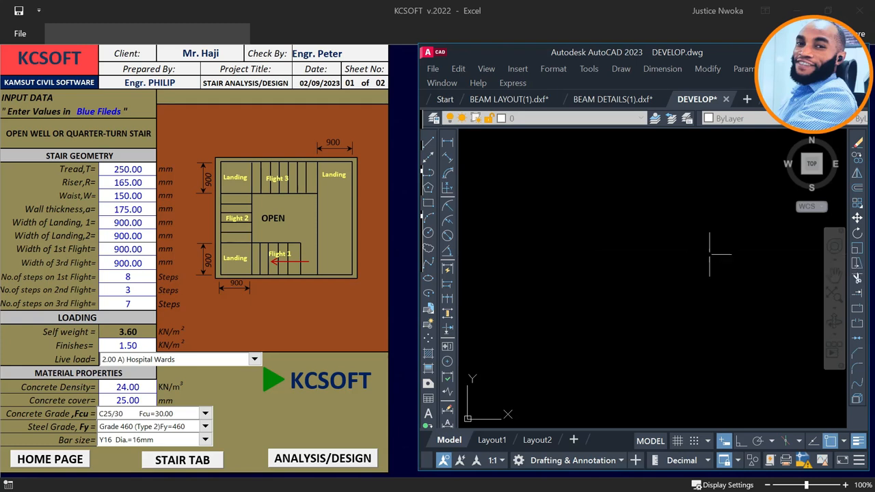
Measure the tread of a step on the third flight with a linear dimension between its two riser lines.
left_click(447, 142)
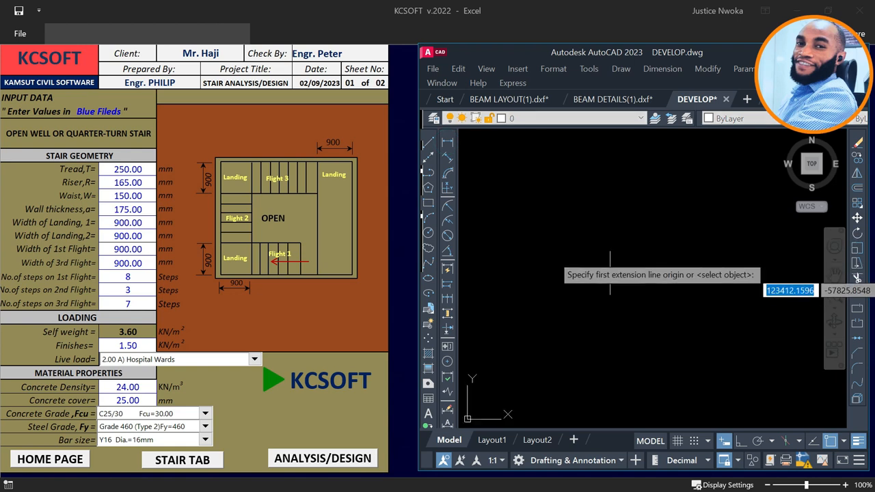
scroll(600, 257, "down", 5)
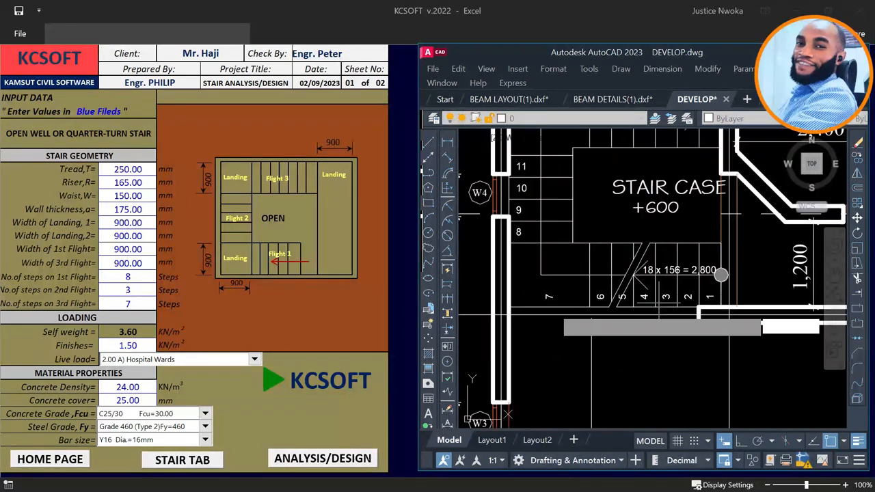
scroll(546, 336, "up", 8)
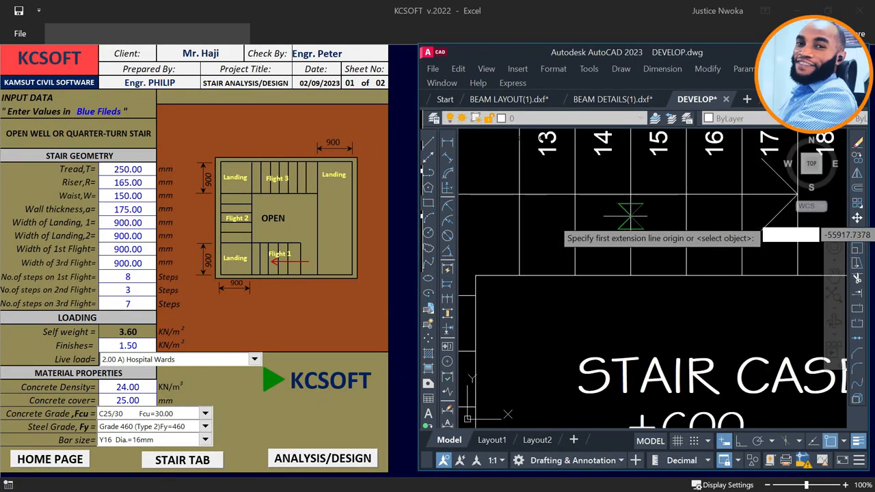
left_click(547, 236)
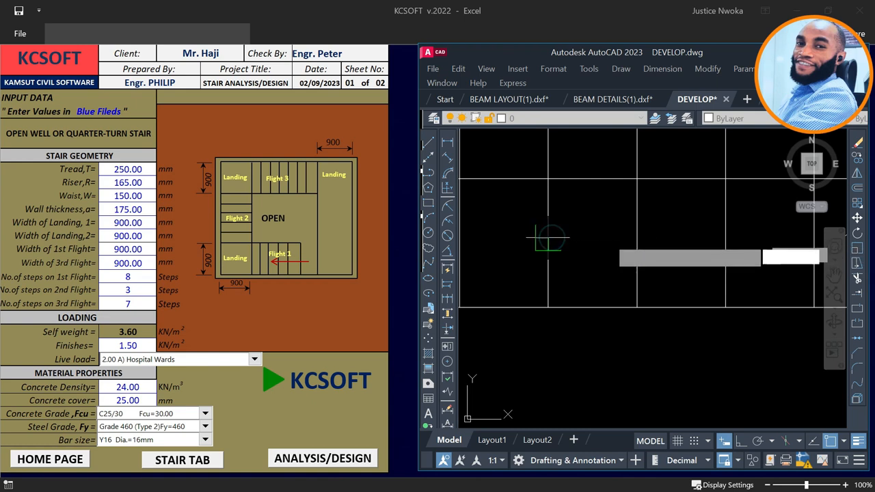
left_click(636, 237)
scroll(574, 237, "up", 8)
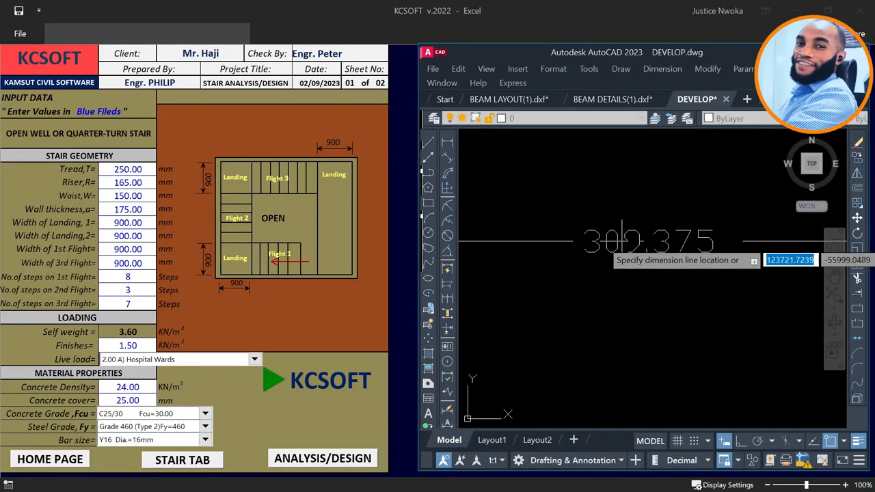
scroll(622, 239, "up", 5)
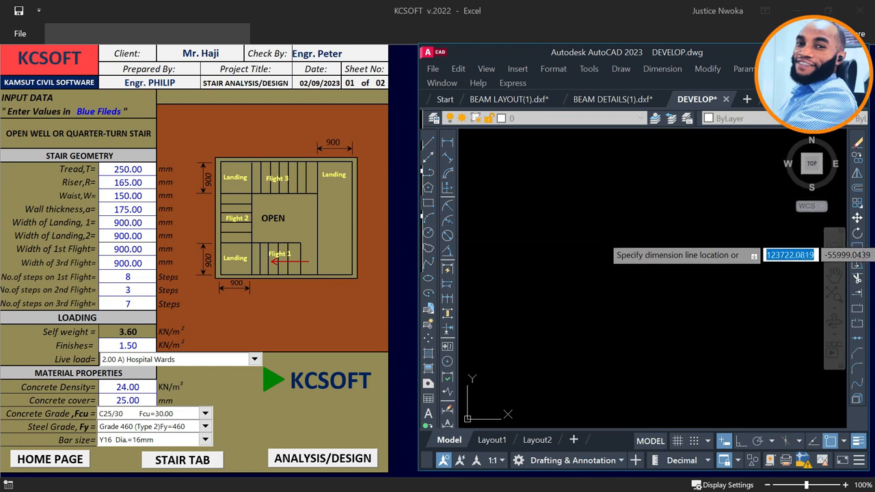
scroll(627, 236, "up", 10)
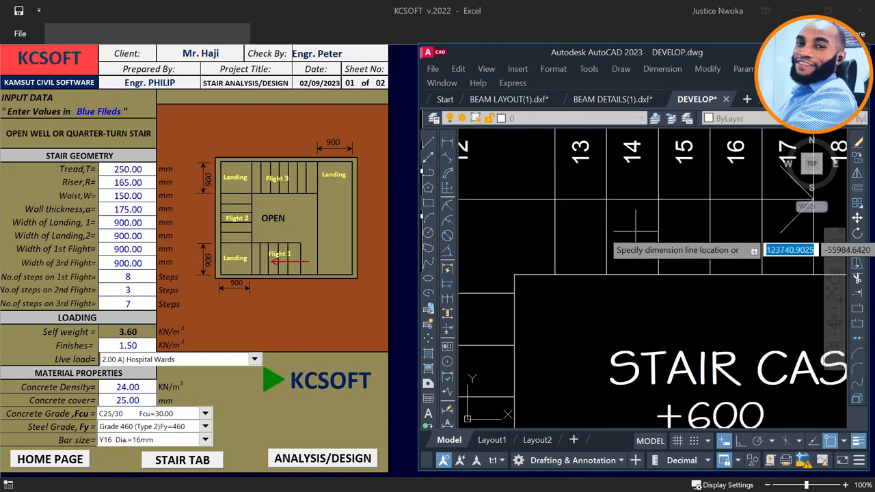
key("Escape")
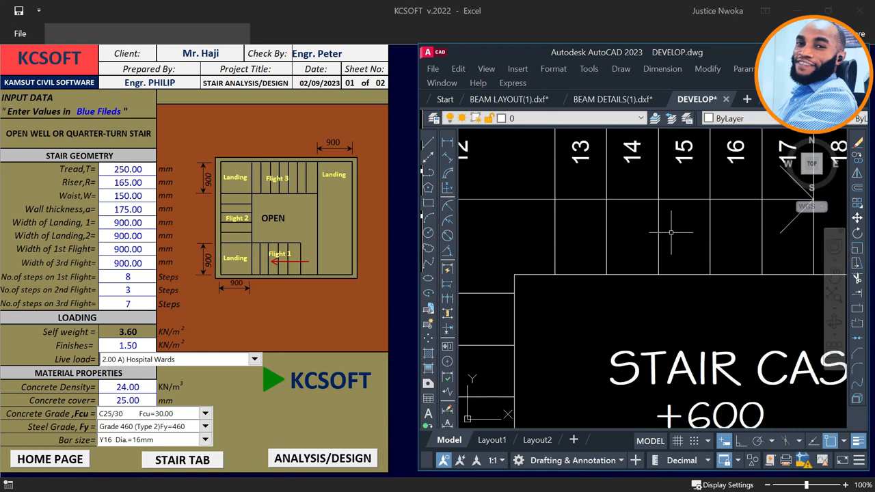
Measure the tread of step 11 on the second flight with a linear dimension between its two riser lines.
scroll(671, 233, "down", 4)
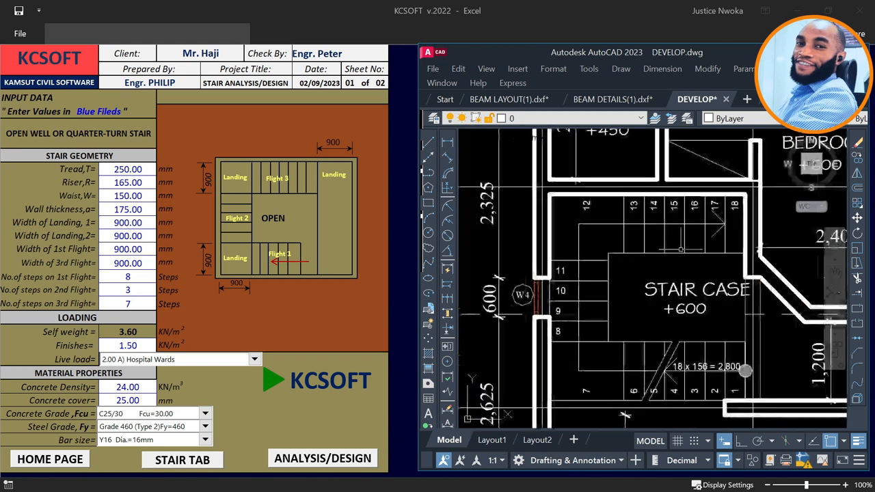
middle_click_drag(663, 261, 660, 237)
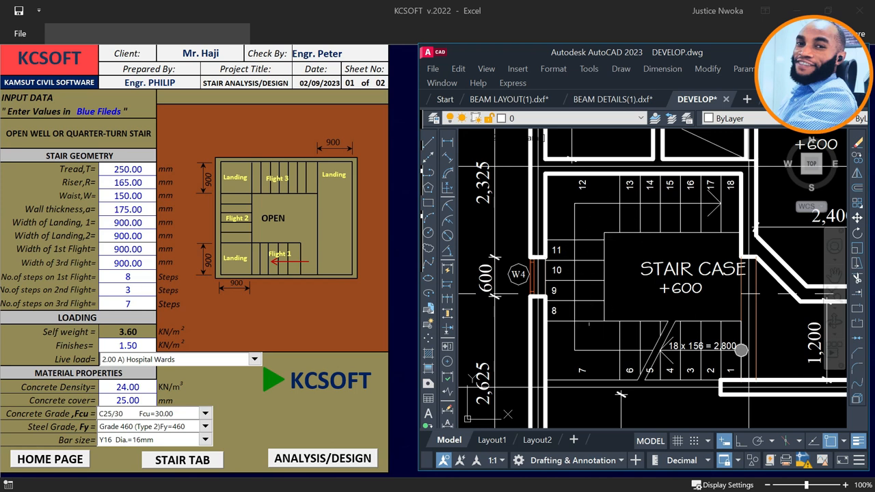
left_click(447, 142)
scroll(591, 246, "up", 5)
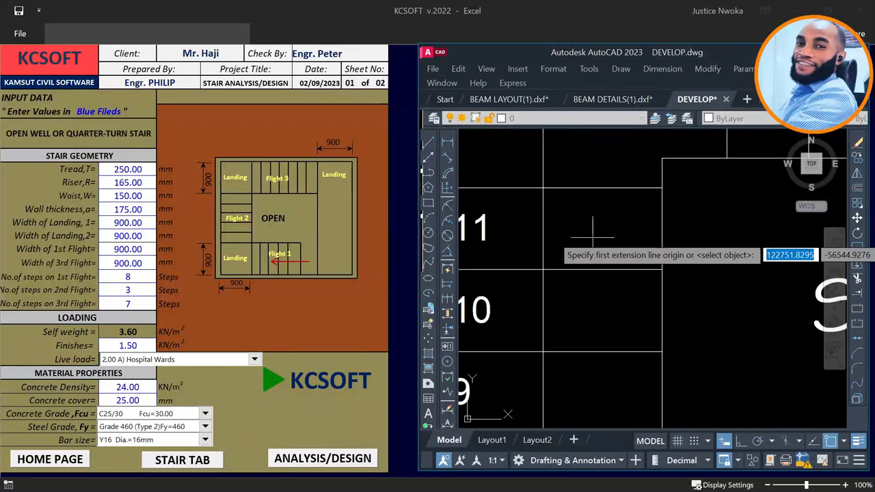
left_click(592, 189)
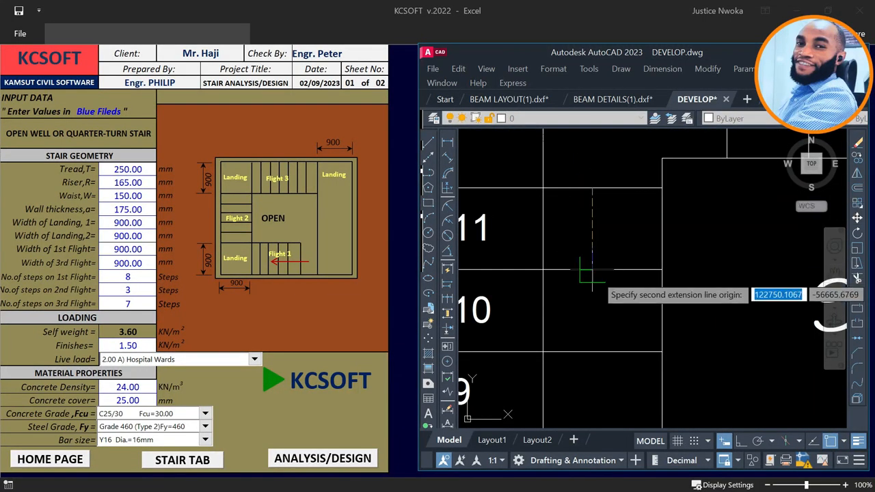
left_click(591, 270)
scroll(588, 246, "up", 3)
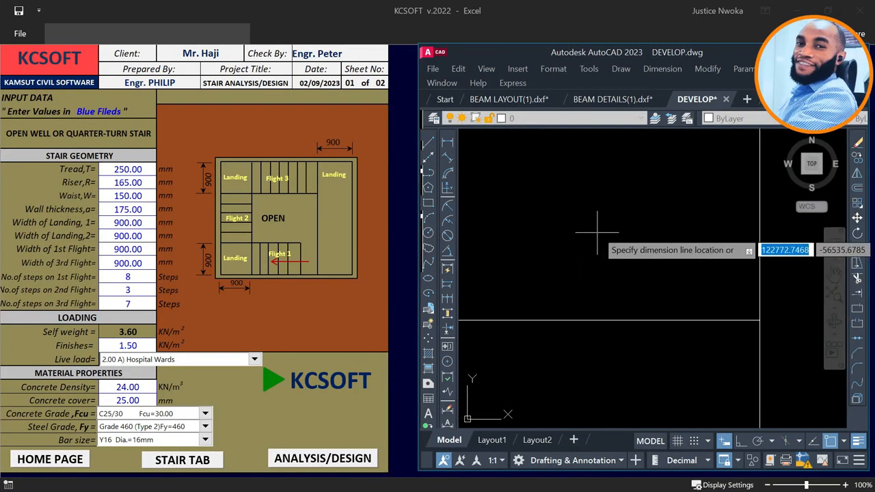
scroll(597, 233, "up", 3)
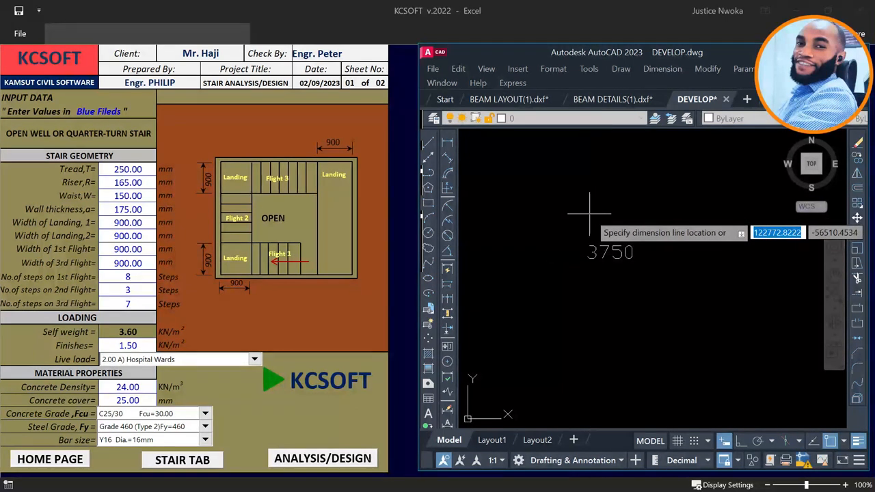
key("Escape")
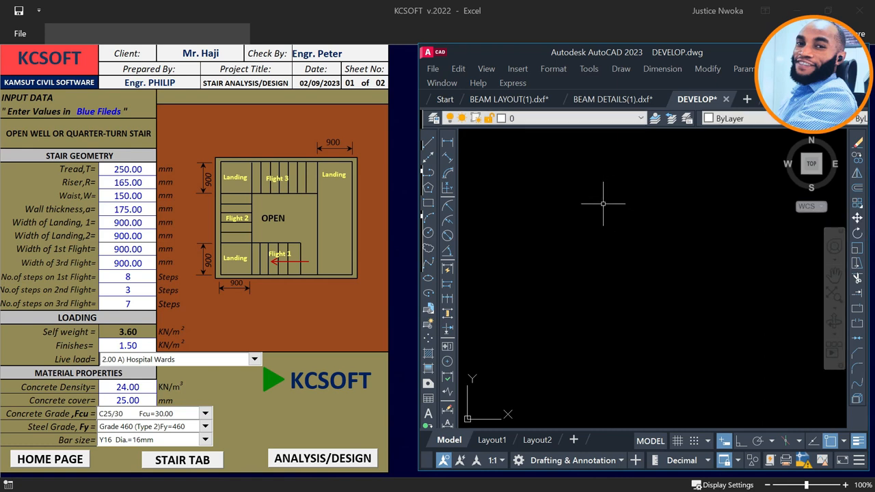
scroll(606, 203, "down", 3)
scroll(607, 203, "down", 4)
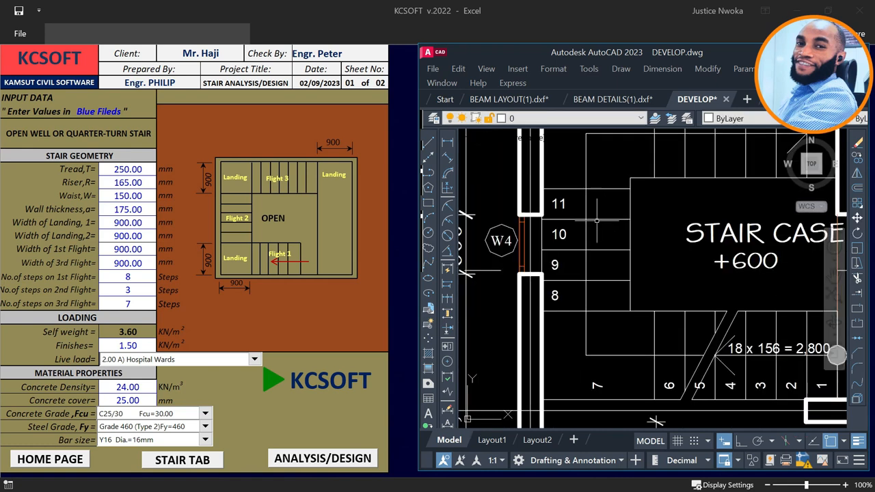
Set the stair tread to 300 mm in the KCSOFT stair geometry inputs in Excel.
left_click(138, 169)
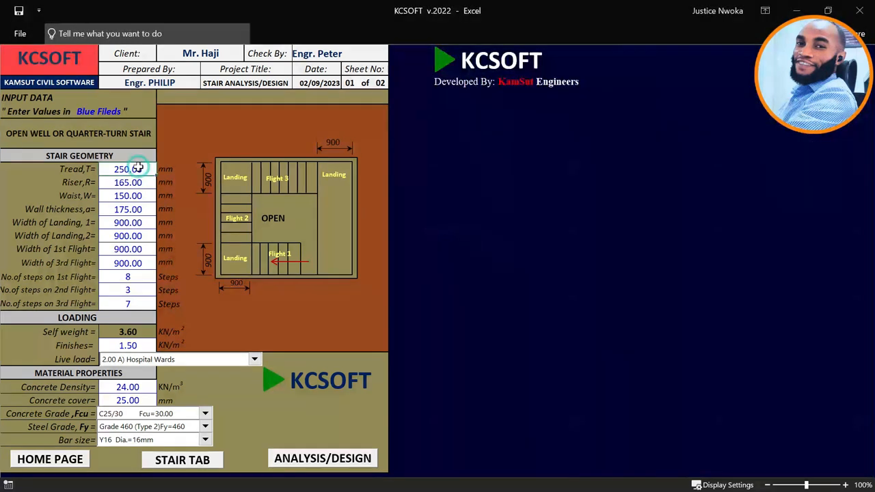
type("3")
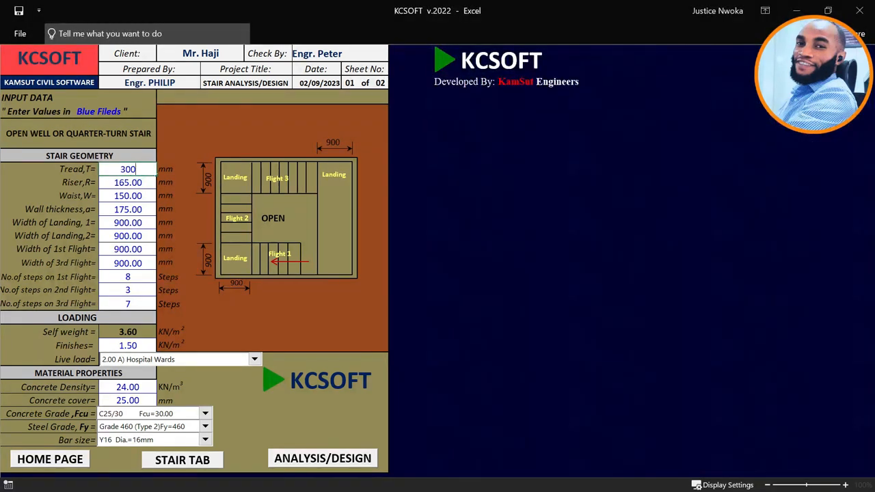
type("00")
left_click(136, 182)
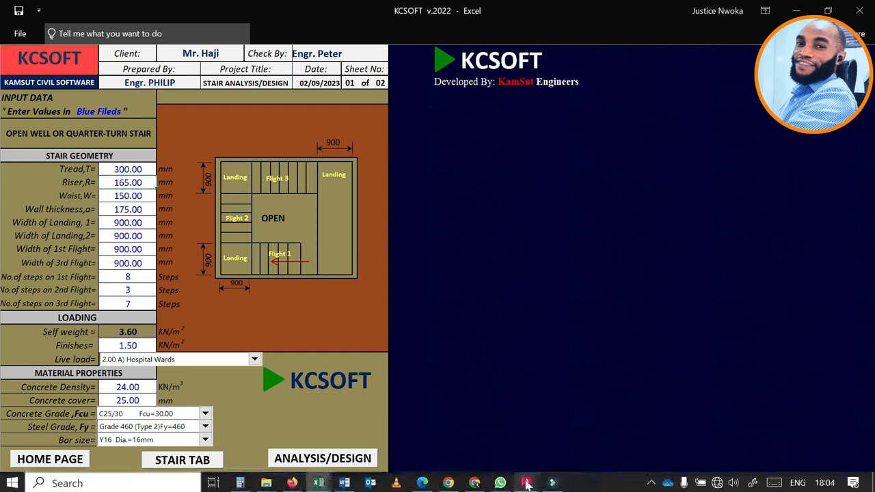
Switch to the DEVELOP drawing in AutoCAD and locate the lower staircase flight in section A-A.
left_click(525, 482)
left_click(715, 436)
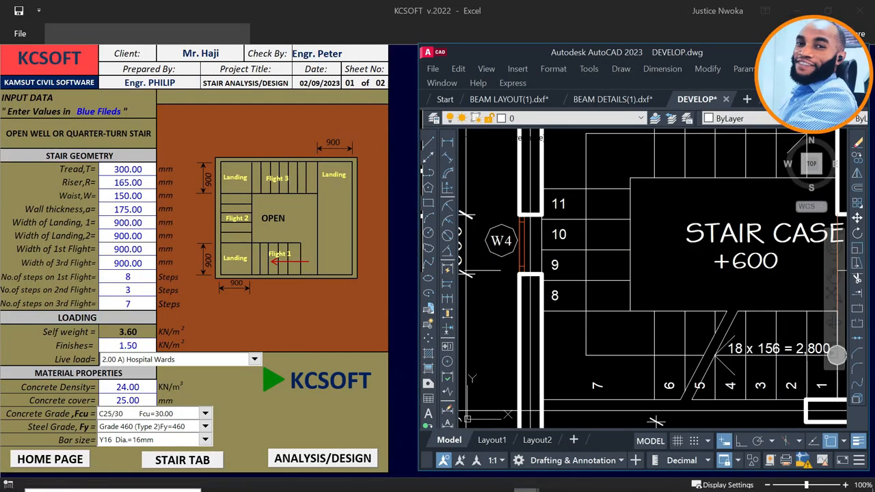
scroll(577, 232, "down", 10)
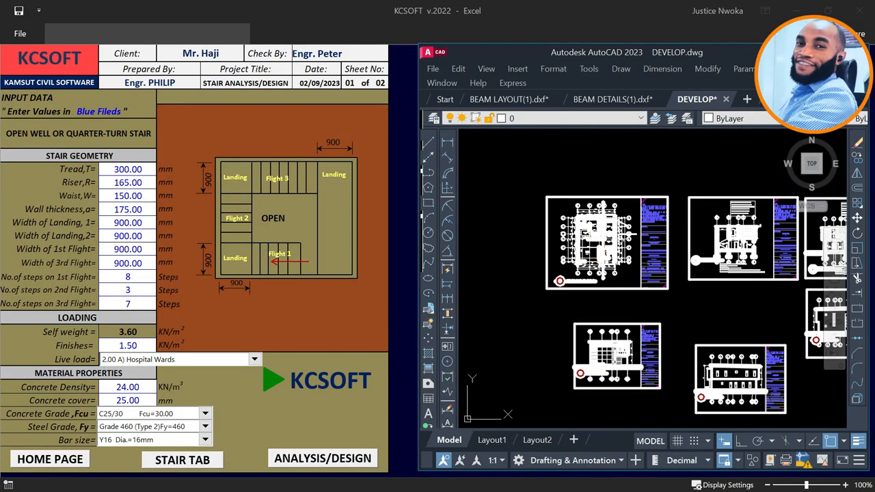
scroll(654, 267, "up", 10)
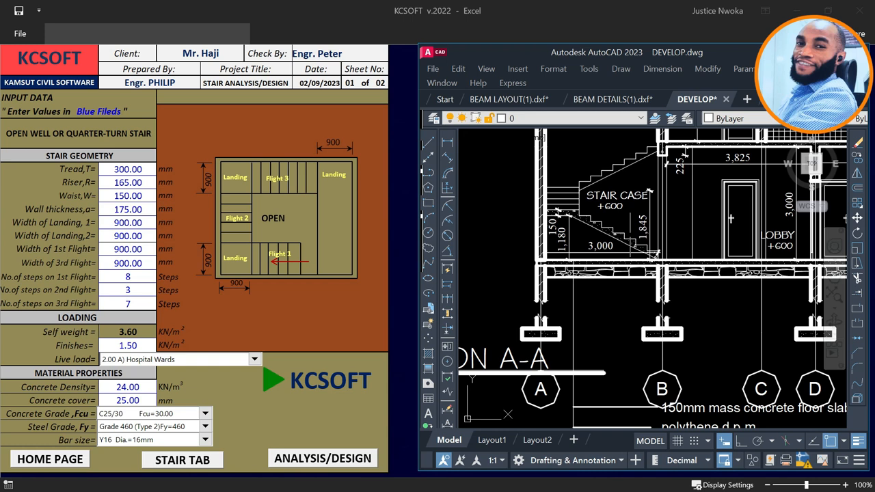
scroll(641, 248, "up", 5)
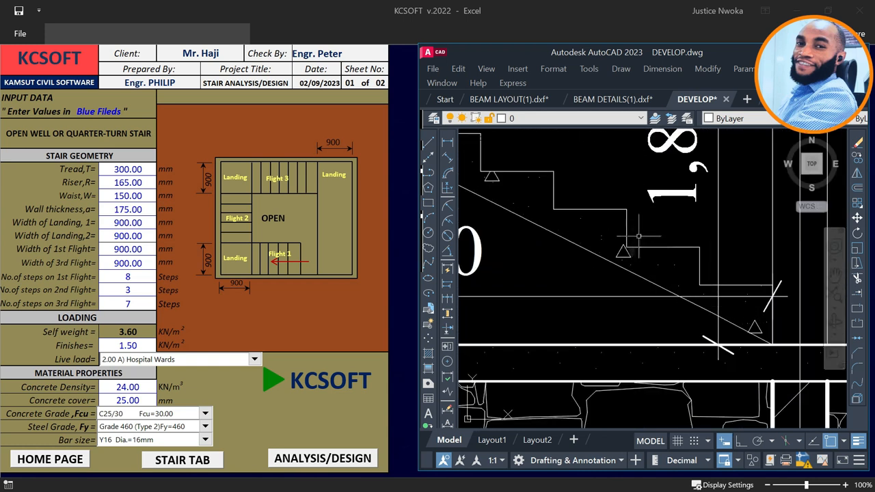
Measure the riser height of a step on the lower flight in section A-A with a vertical linear dimension.
scroll(639, 235, "down", 2)
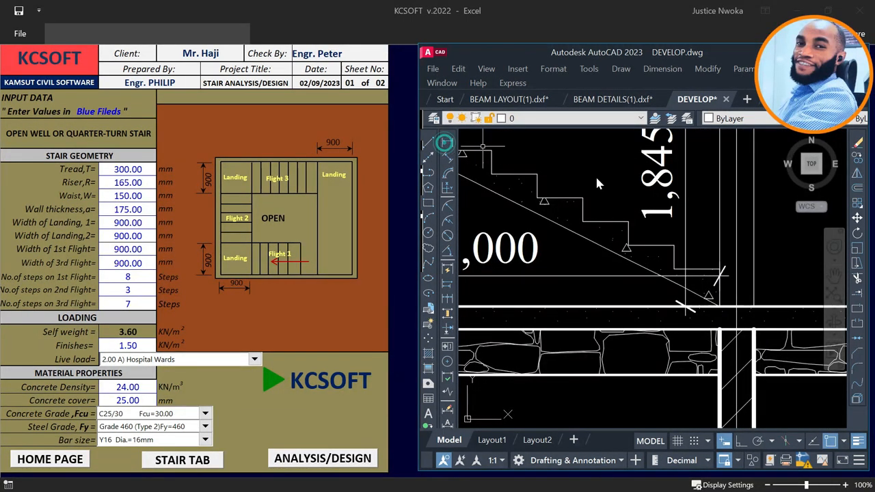
scroll(566, 226, "up", 3)
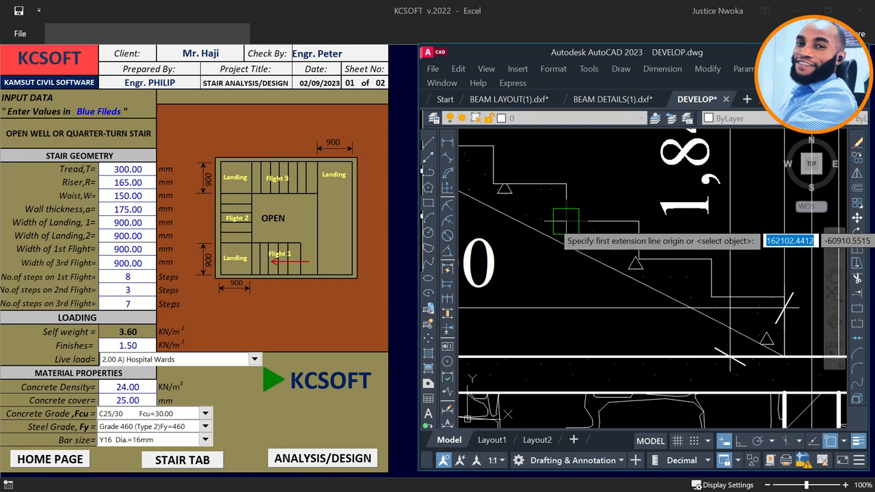
left_click(567, 221)
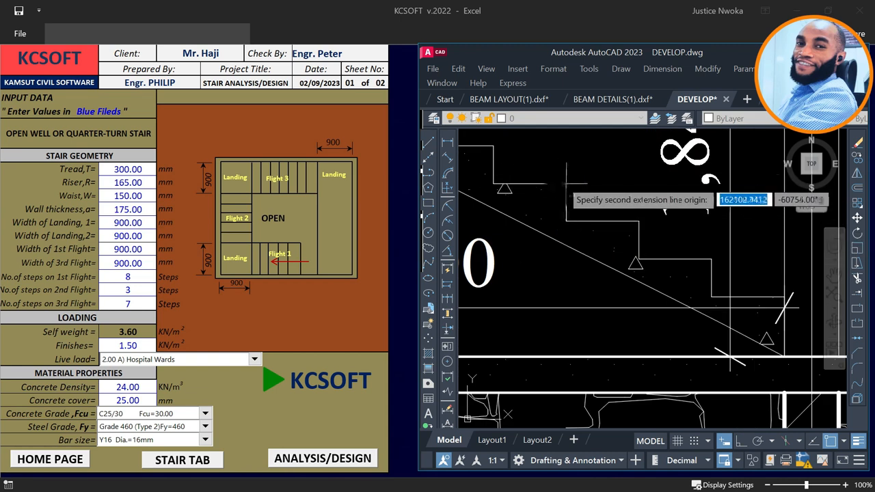
left_click(584, 183)
scroll(584, 184, "up", 2)
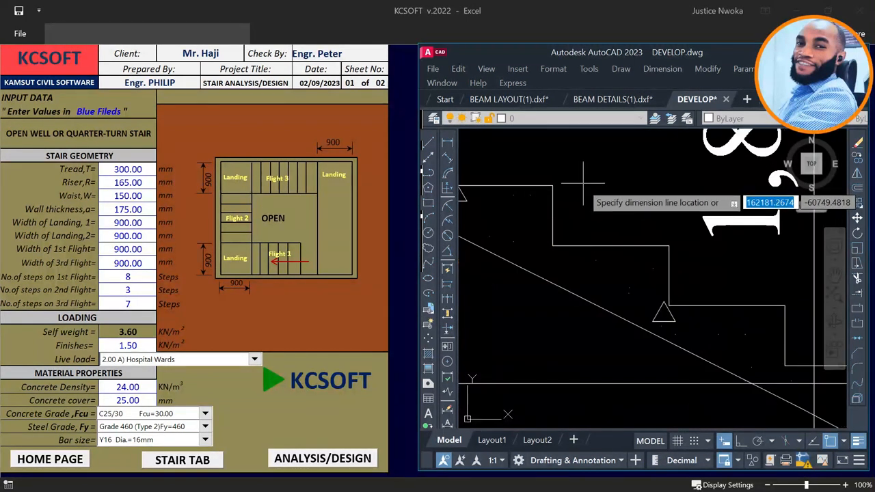
scroll(579, 205, "up", 2)
scroll(578, 213, "up", 4)
scroll(587, 219, "up", 2)
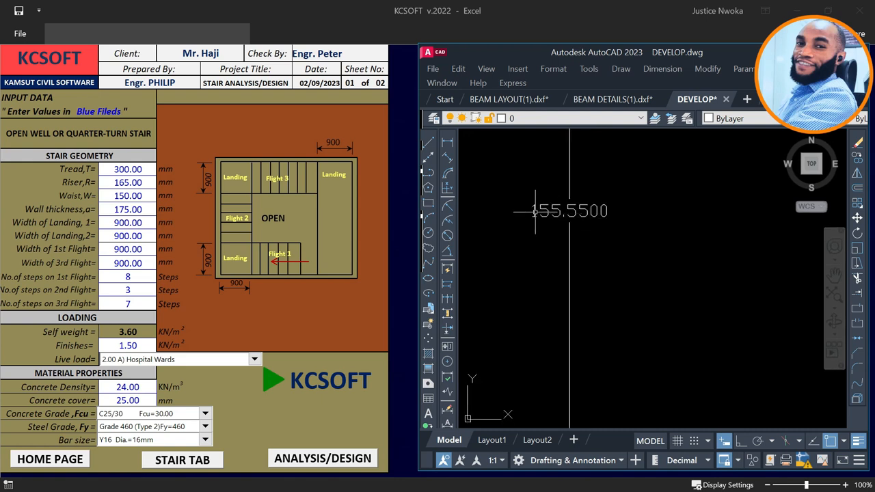
scroll(536, 212, "up", 2)
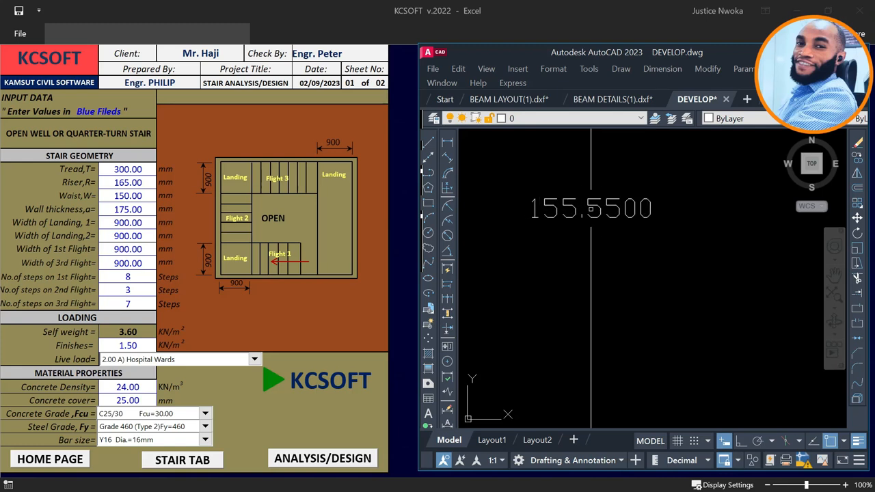
scroll(687, 227, "down", 5)
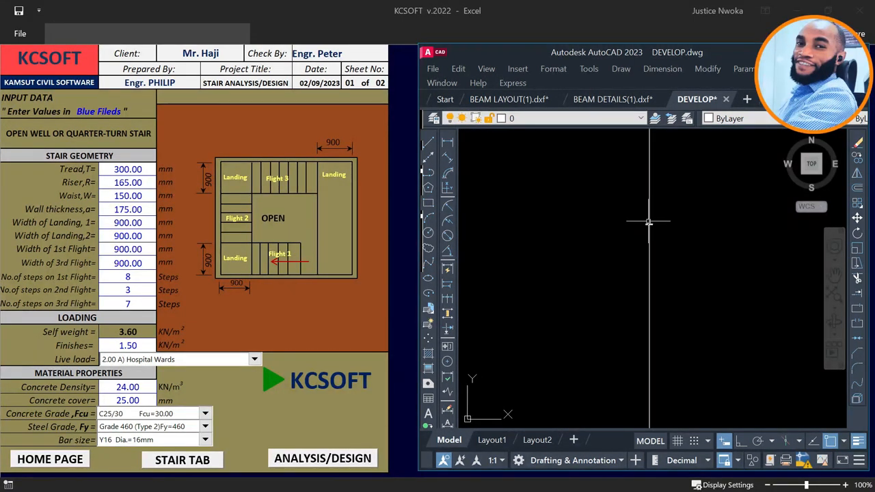
scroll(635, 228, "up", 4)
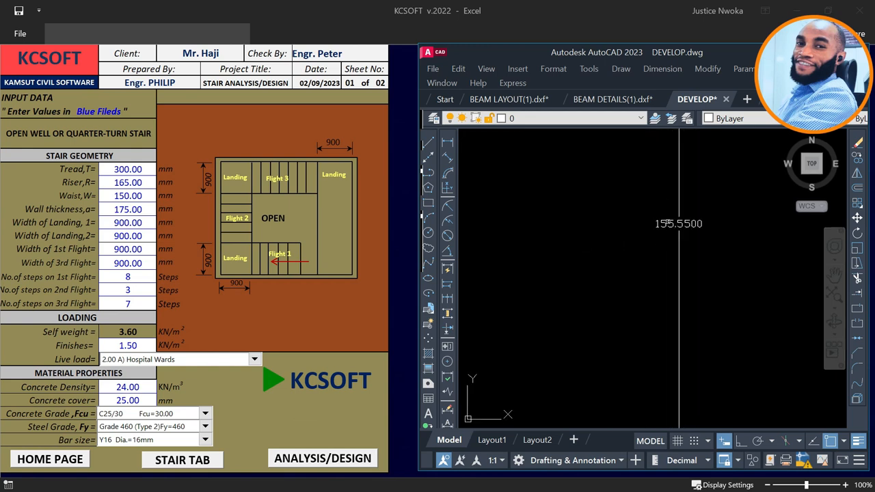
scroll(631, 213, "down", 4)
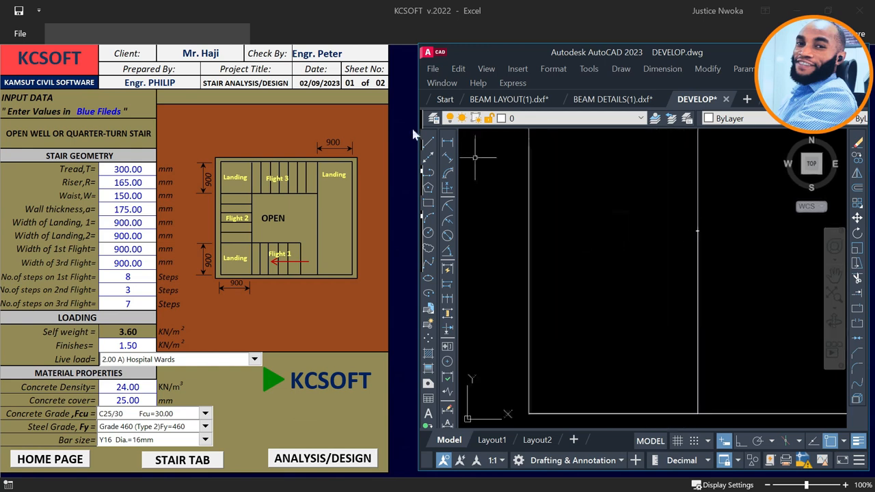
Measure the riser height of a step on the lower flight in section A-A with a linear dimension and read its value.
left_click(447, 142)
scroll(568, 193, "up", 5)
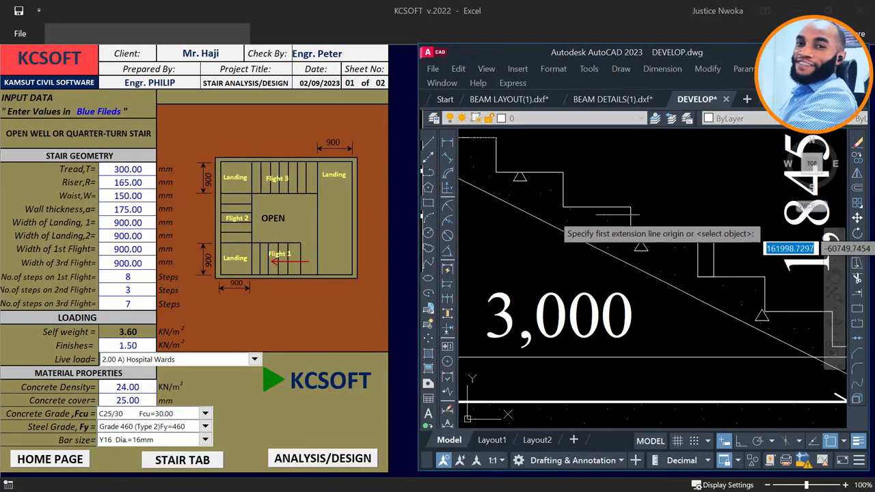
scroll(567, 193, "up", 5)
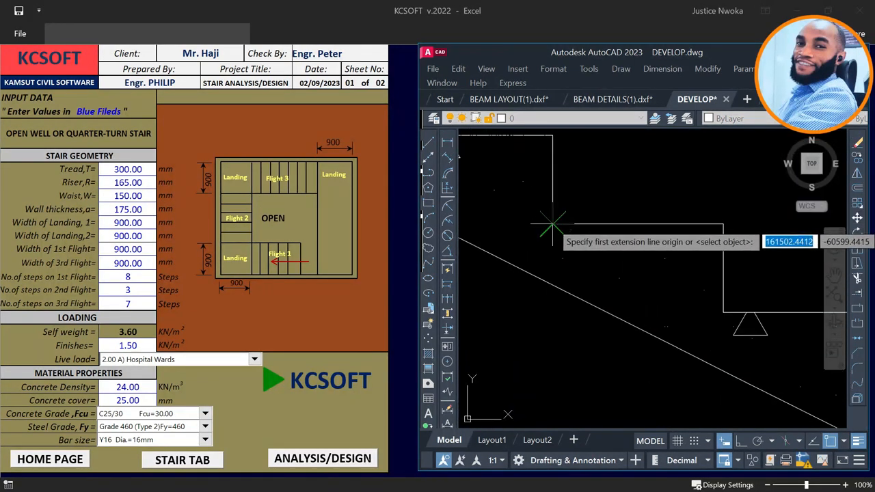
left_click(552, 223)
middle_click_drag(562, 168, 568, 242)
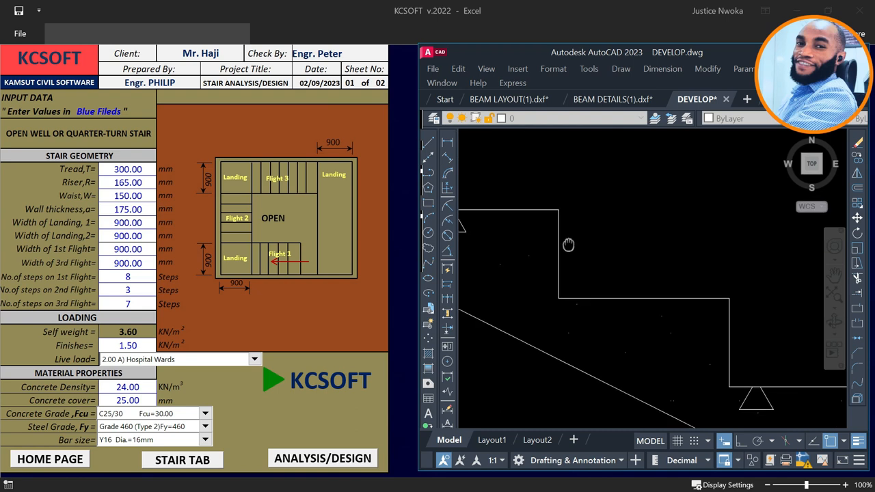
left_click(558, 209)
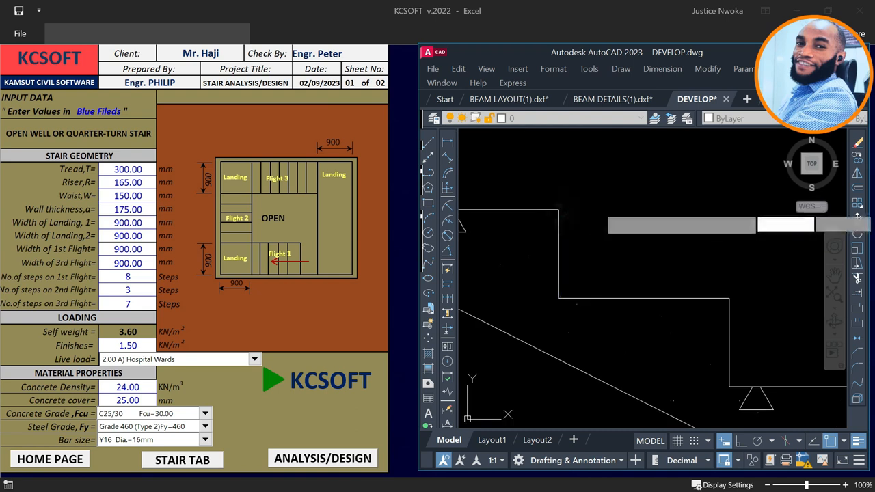
left_click(597, 205)
scroll(596, 257, "up", 4)
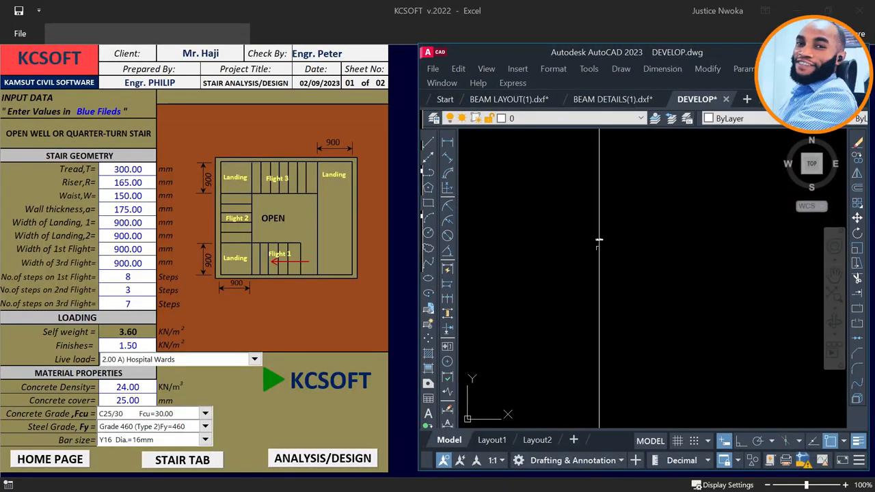
scroll(604, 237, "up", 6)
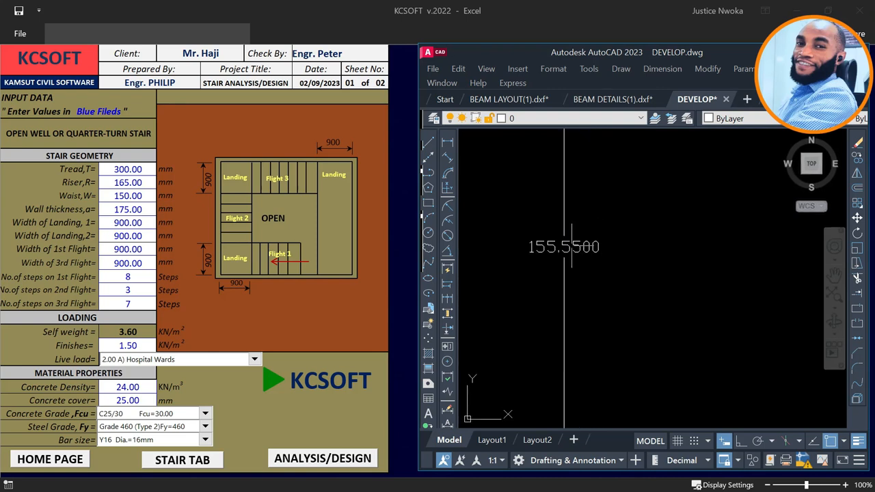
scroll(625, 237, "down", 8)
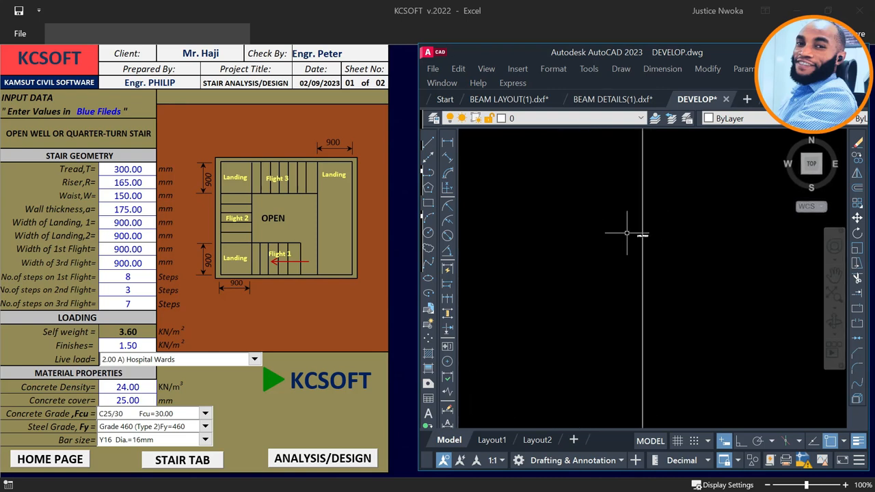
scroll(636, 234, "up", 4)
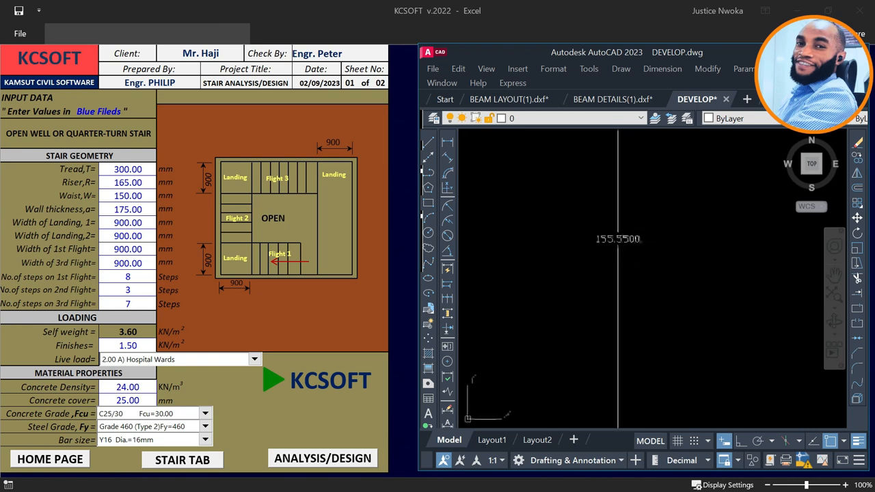
scroll(641, 237, "down", 2)
scroll(641, 237, "up", 3)
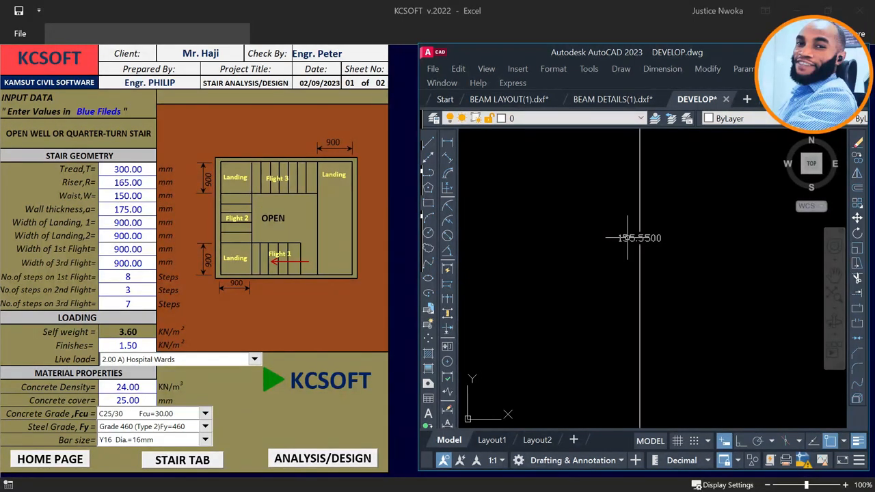
scroll(642, 236, "up", 2)
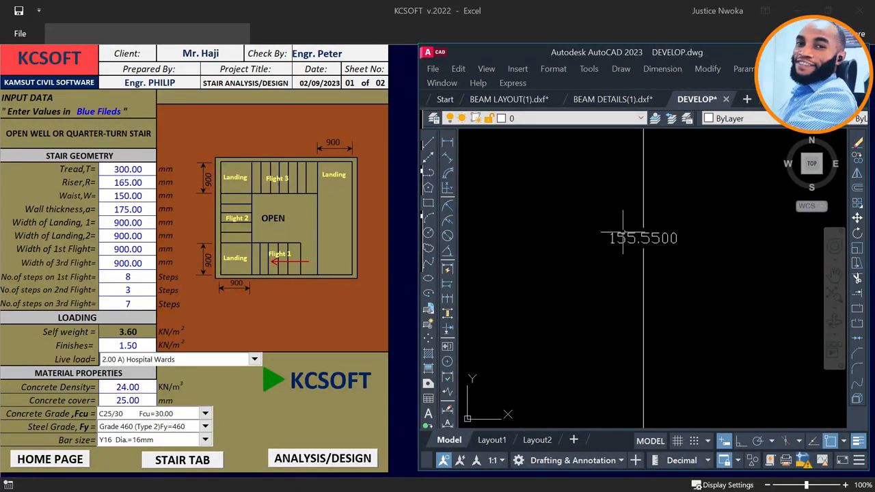
Set the riser to 150 mm and the waist to 175 mm in the KCSOFT stair geometry inputs in Excel.
left_click(132, 181)
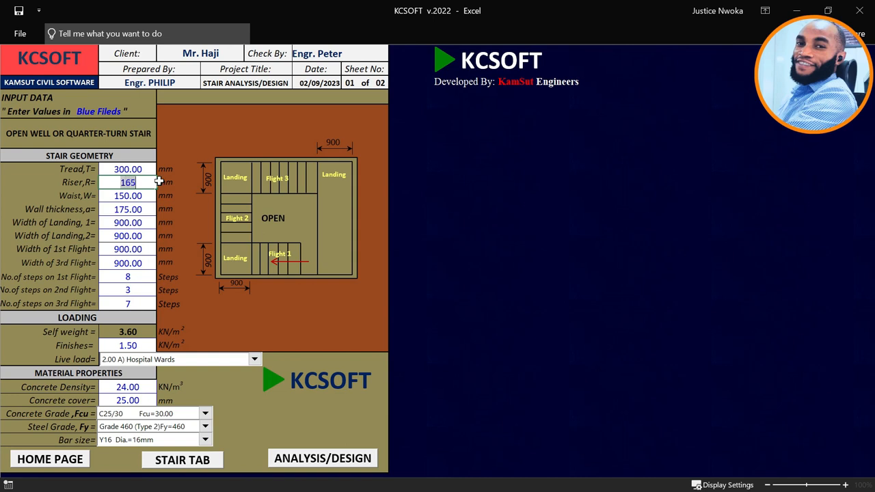
left_click(136, 183)
left_click(136, 196)
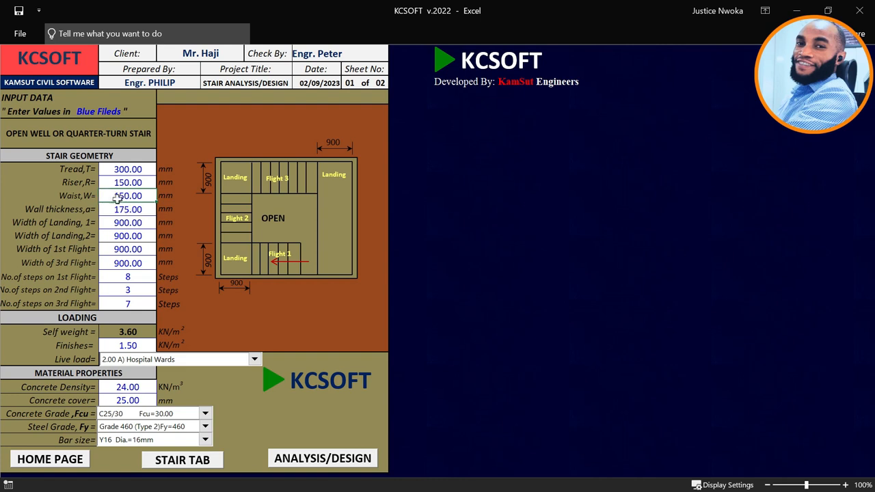
type("1")
left_click(140, 195)
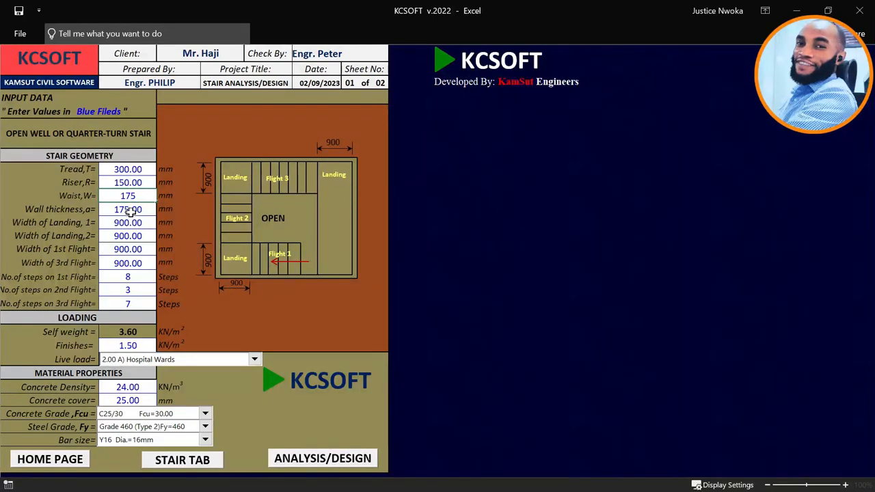
left_click(128, 211)
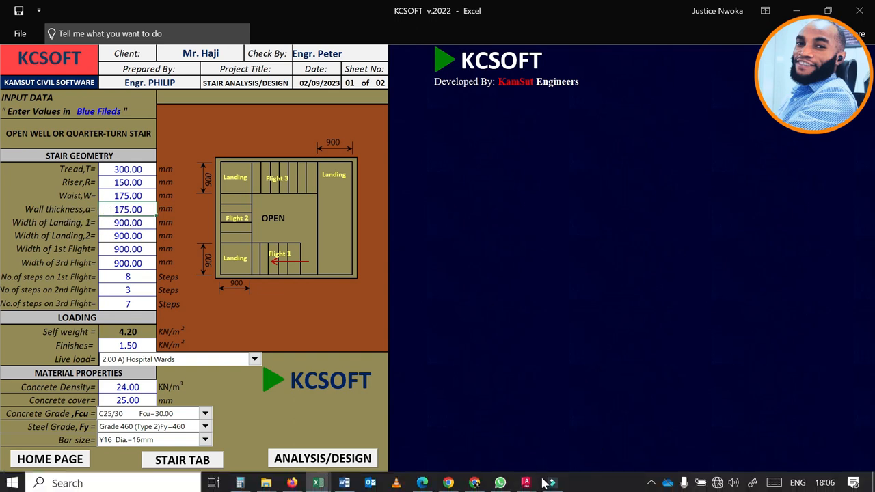
Switch to the DEVELOP drawing in AutoCAD and locate the staircase on the floor plan.
left_click(526, 483)
left_click(728, 419)
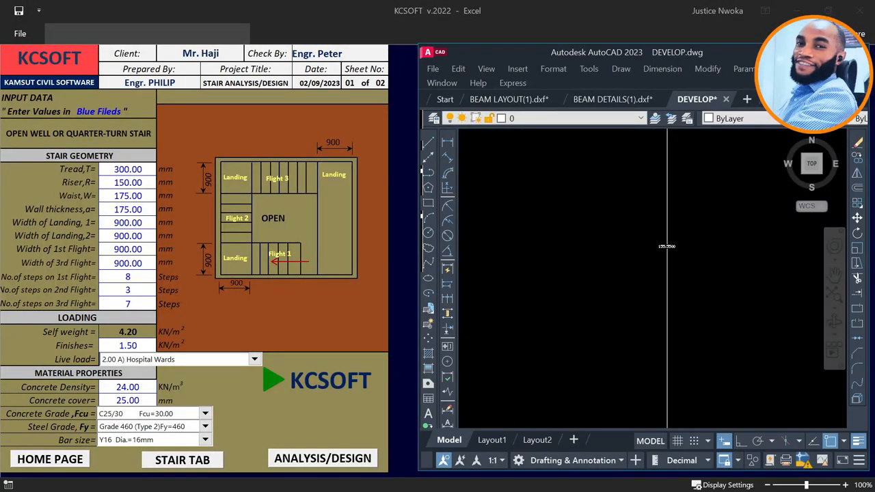
scroll(694, 244, "down", 5)
scroll(694, 245, "down", 8)
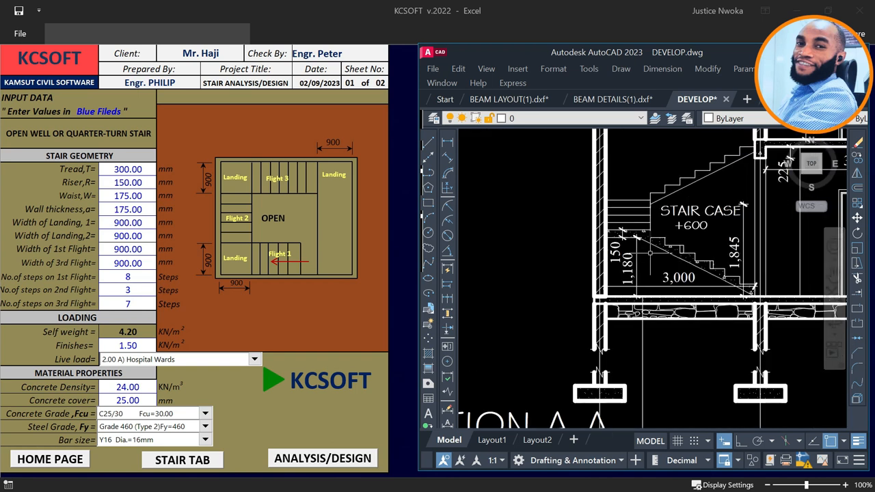
scroll(730, 266, "down", 5)
scroll(561, 243, "up", 8)
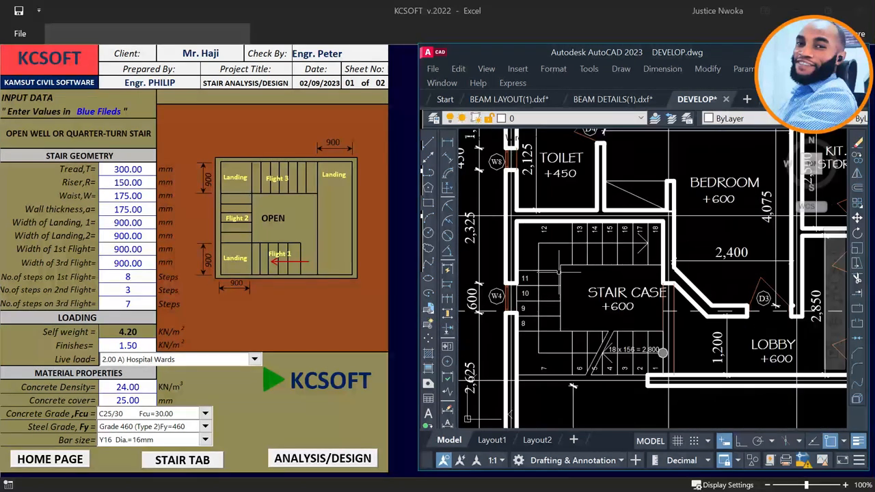
scroll(557, 246, "up", 3)
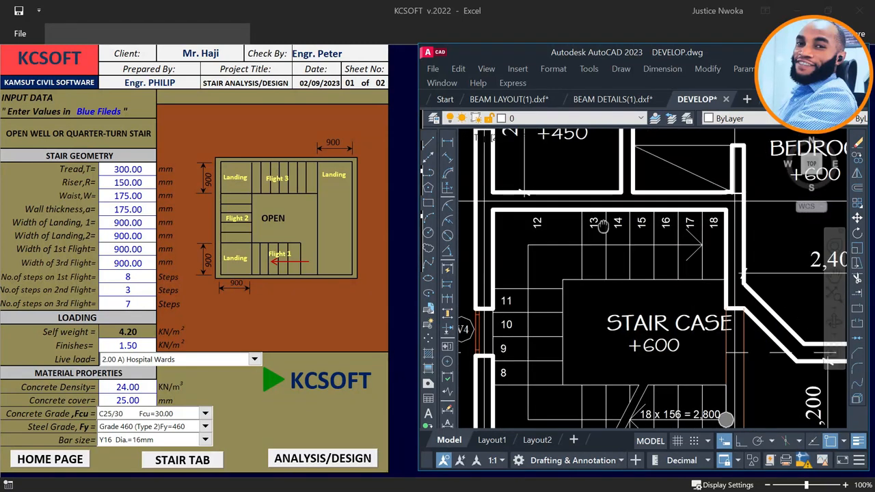
middle_click_drag(602, 226, 593, 226)
left_click(446, 143)
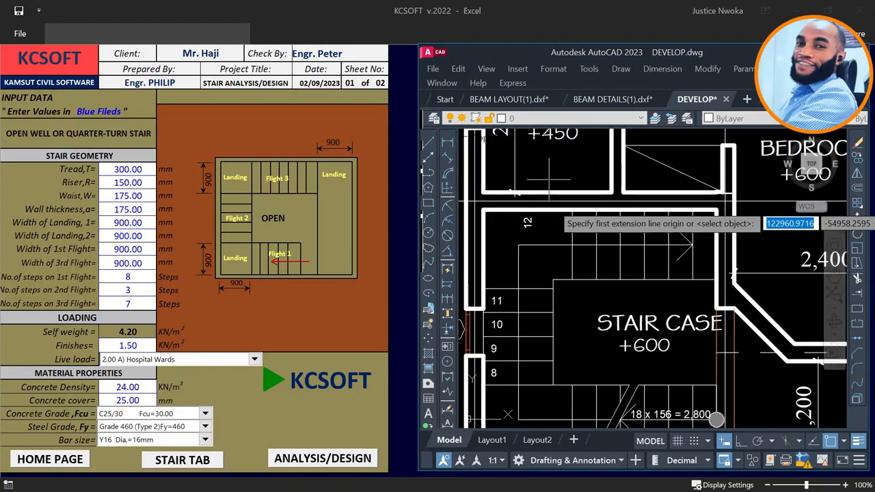
scroll(589, 205, "up", 3)
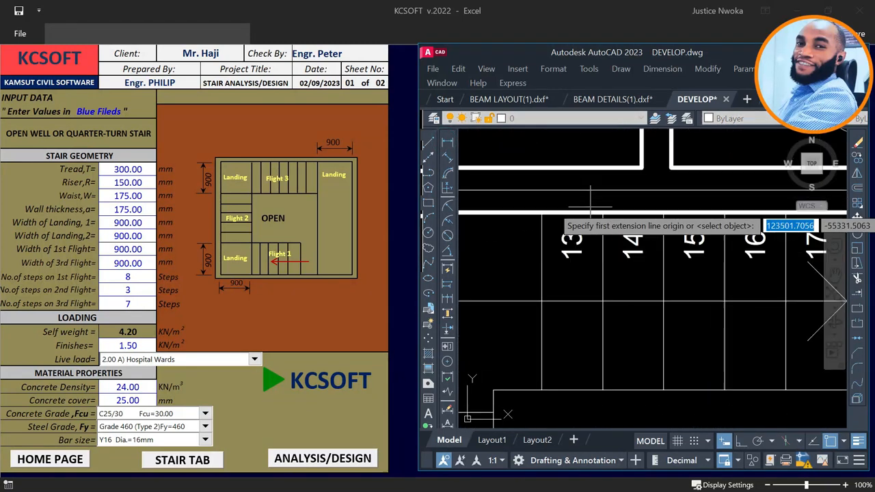
left_click(579, 170)
scroll(578, 196, "up", 3)
scroll(578, 197, "down", 2)
key("Escape")
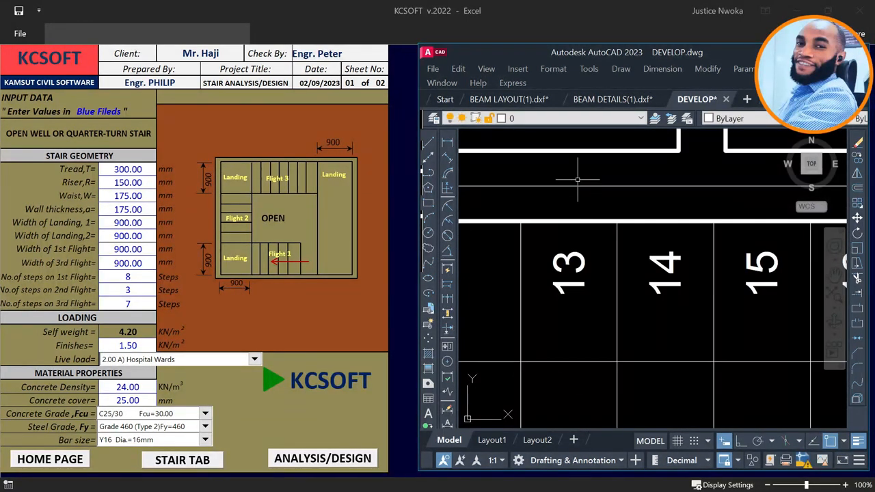
scroll(577, 180, "down", 4)
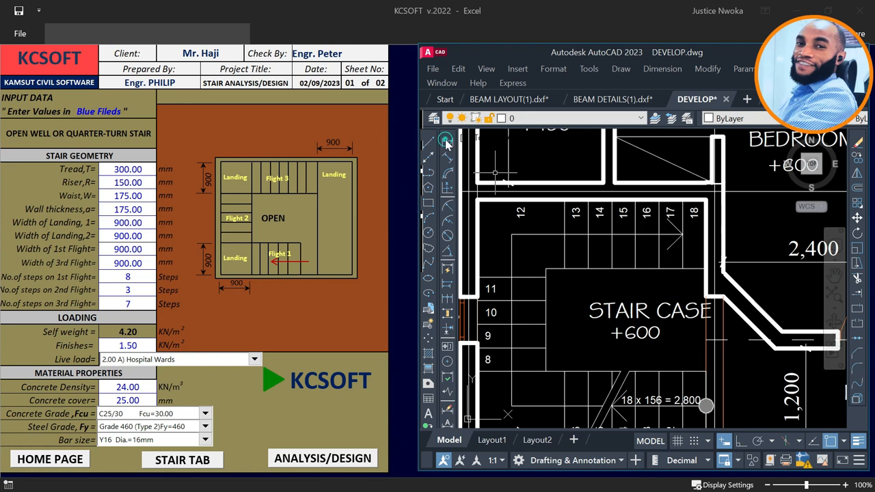
left_click(445, 141)
scroll(588, 170, "up", 5)
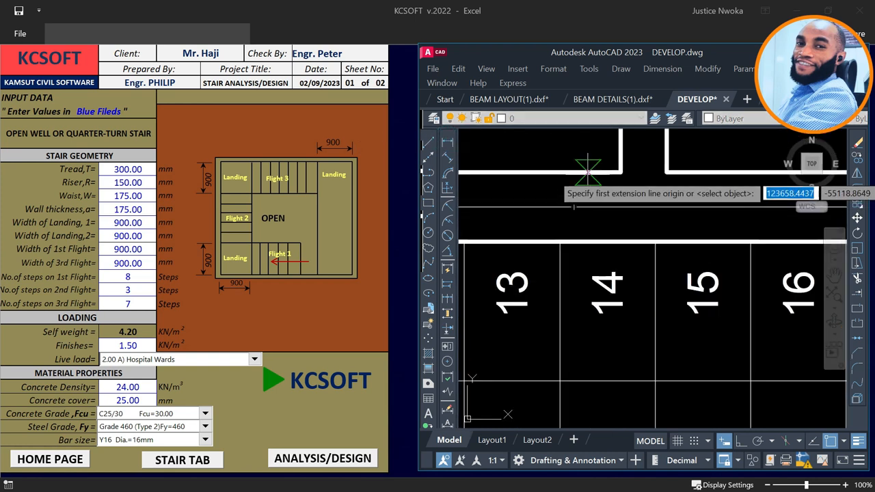
left_click(588, 171)
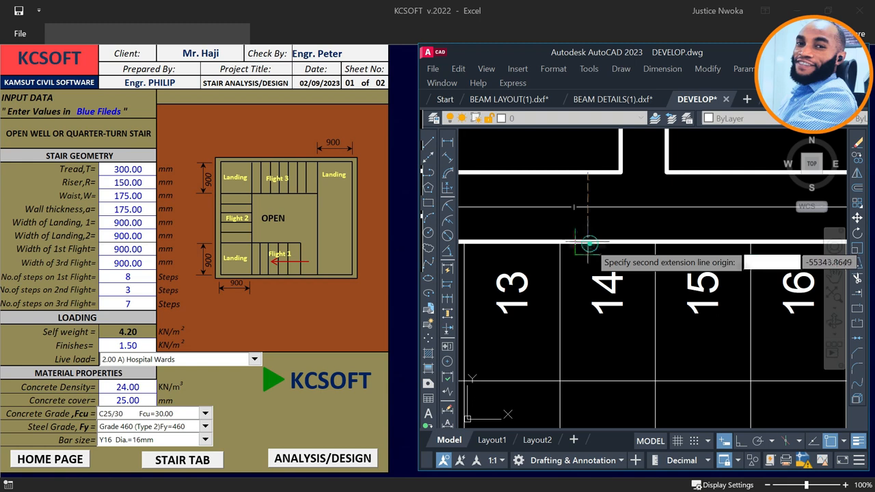
left_click(588, 242)
key("Escape")
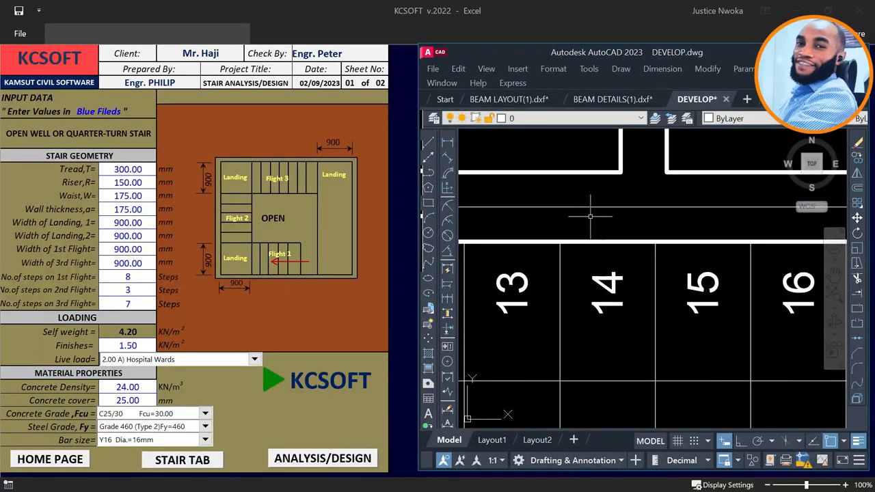
Measure the thickness of the wall between the toilet and the staircase's third flight with a linear dimension, without placing it.
scroll(602, 200, "down", 2)
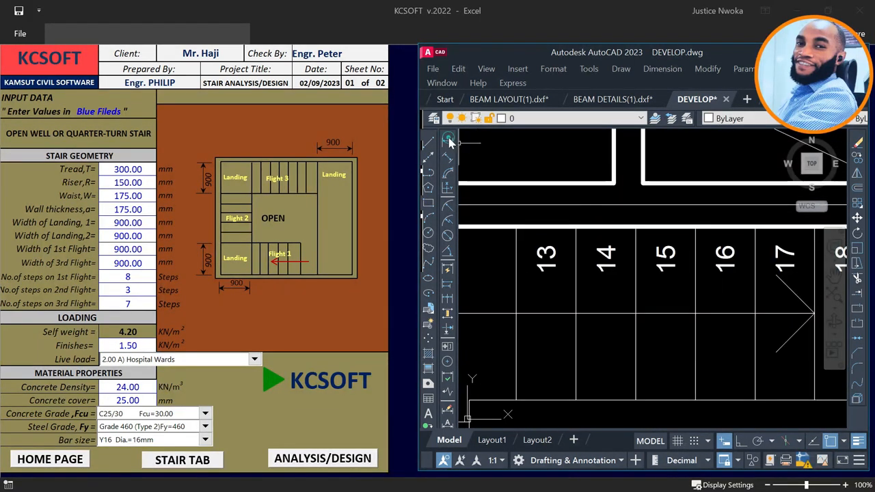
key("Return")
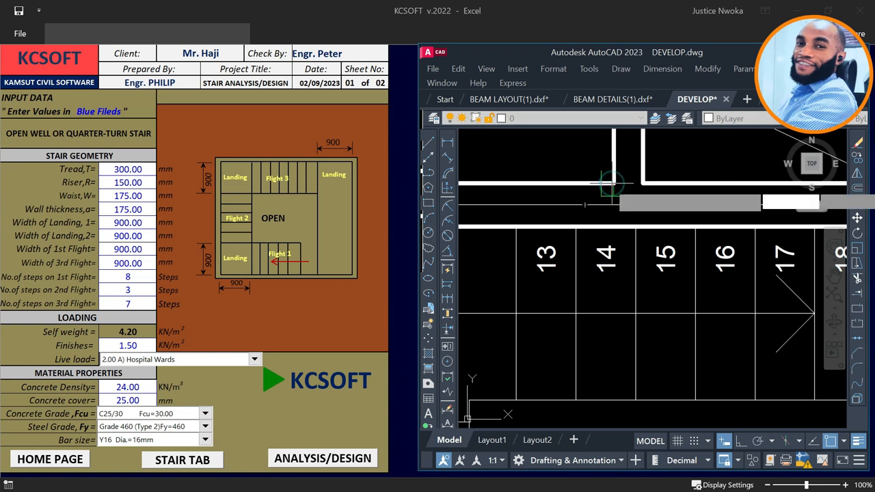
left_click(613, 183)
scroll(613, 222, "up", 2)
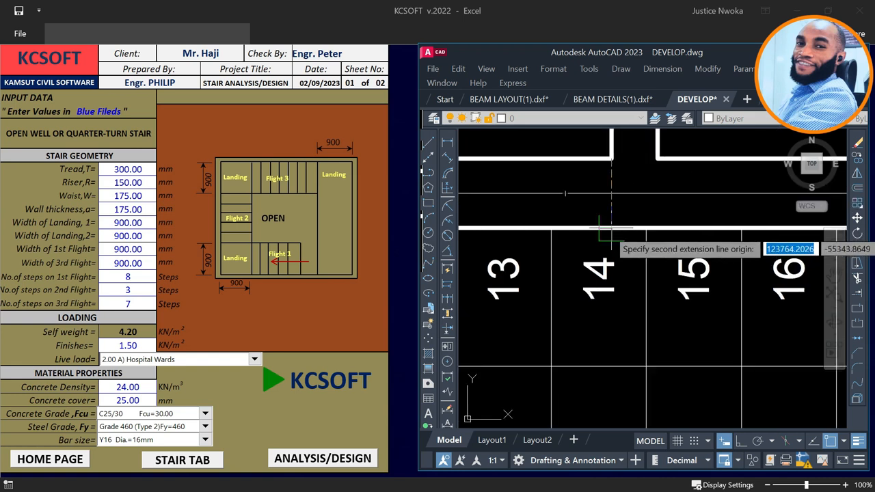
left_click(612, 229)
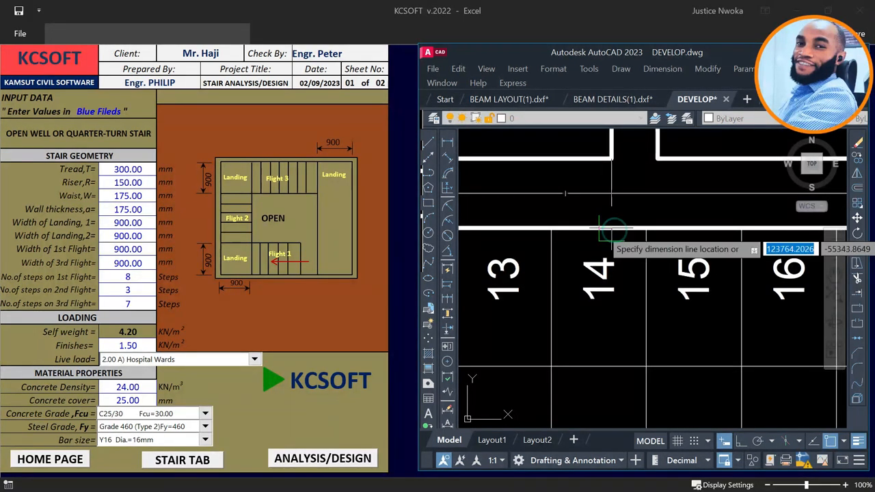
scroll(612, 202, "up", 3)
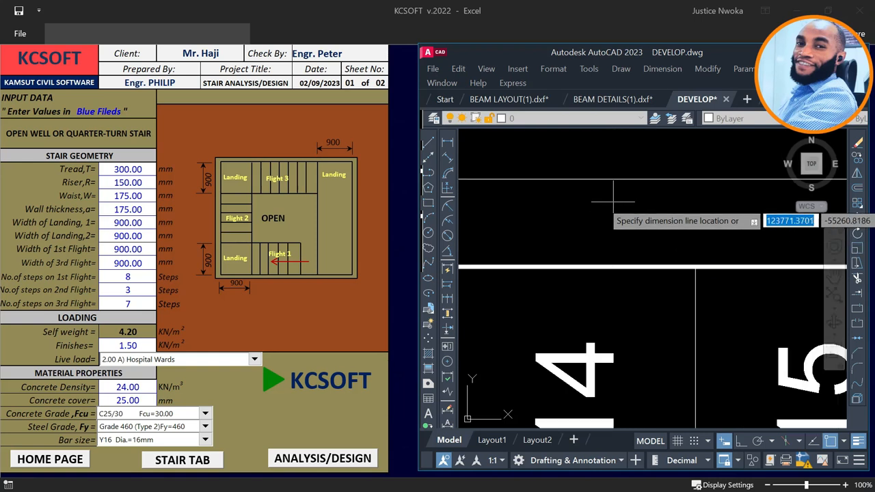
scroll(613, 203, "up", 1)
scroll(613, 192, "down", 2)
scroll(613, 170, "up", 1)
scroll(613, 171, "up", 4)
scroll(624, 223, "up", 5)
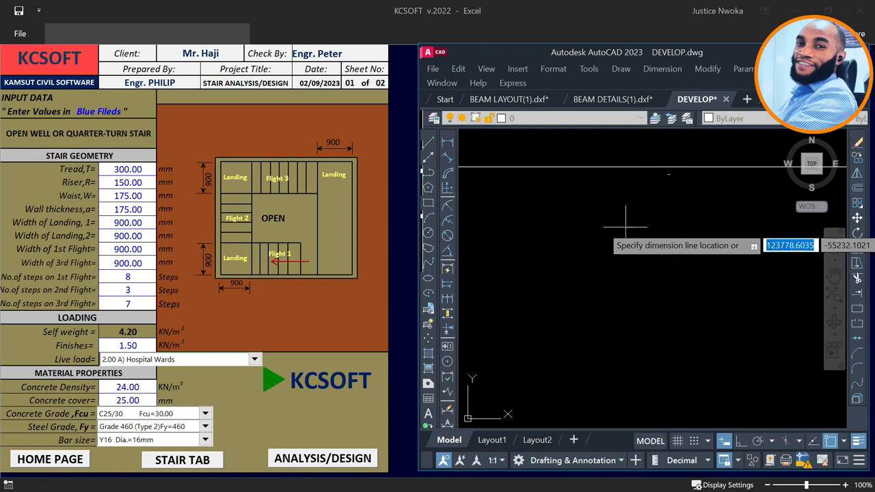
key("Escape")
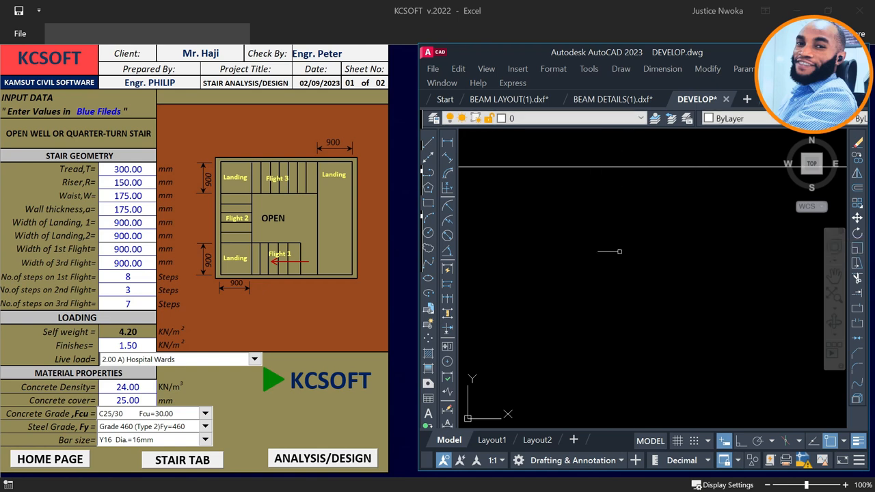
Set the wall thickness to 225 mm in the KCSOFT stair geometry inputs in Excel.
left_click(140, 217)
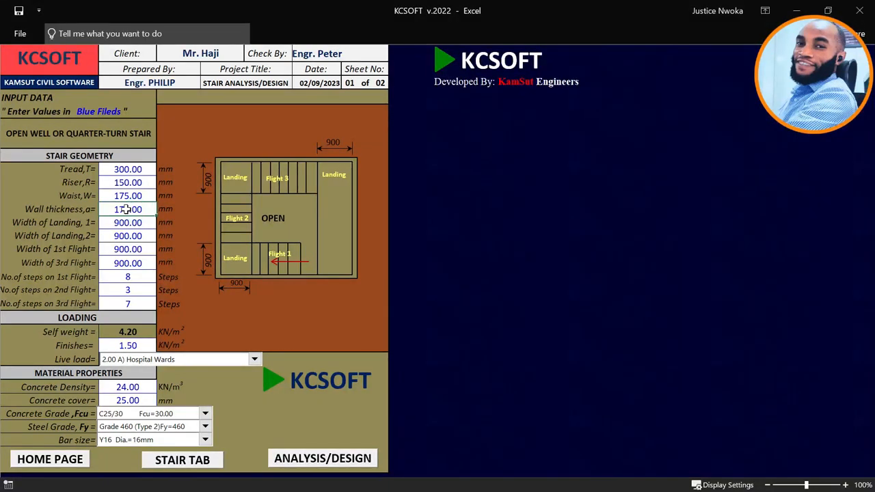
left_click(127, 209)
left_click(123, 221)
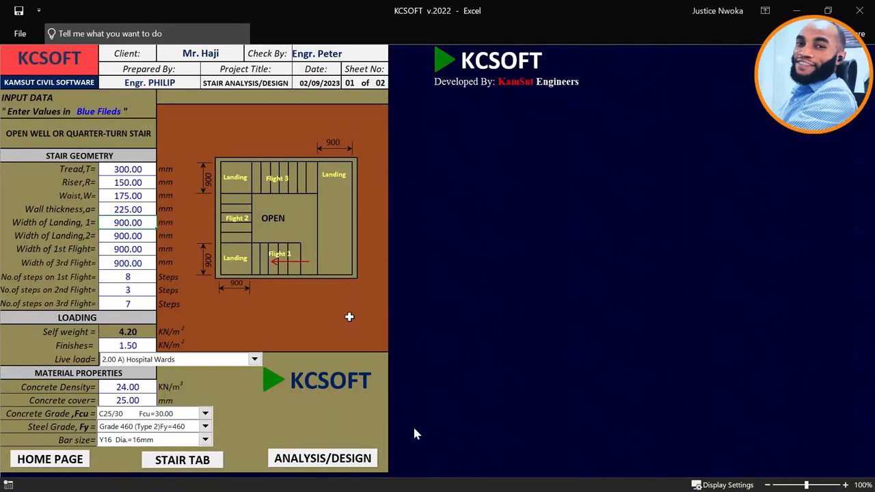
Switch to the DEVELOP drawing in AutoCAD and locate the staircase's first flight and the landing at step 7.
left_click(523, 484)
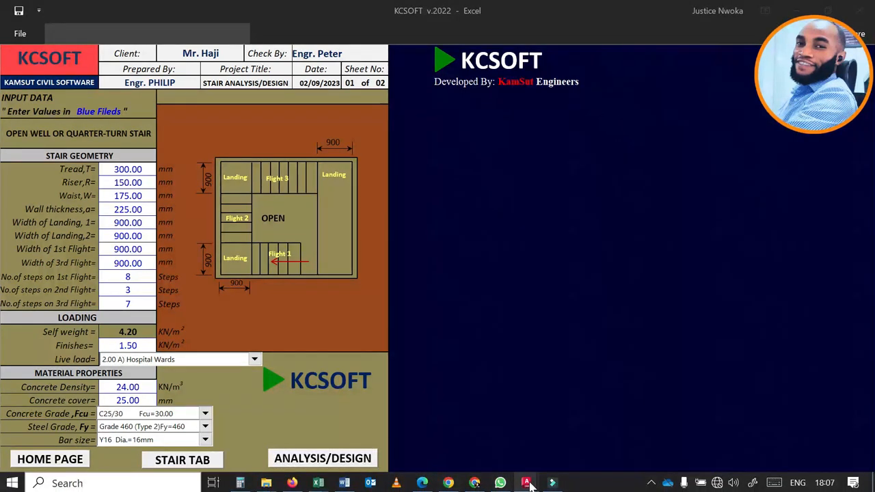
mouse_move(531, 484)
left_click(718, 396)
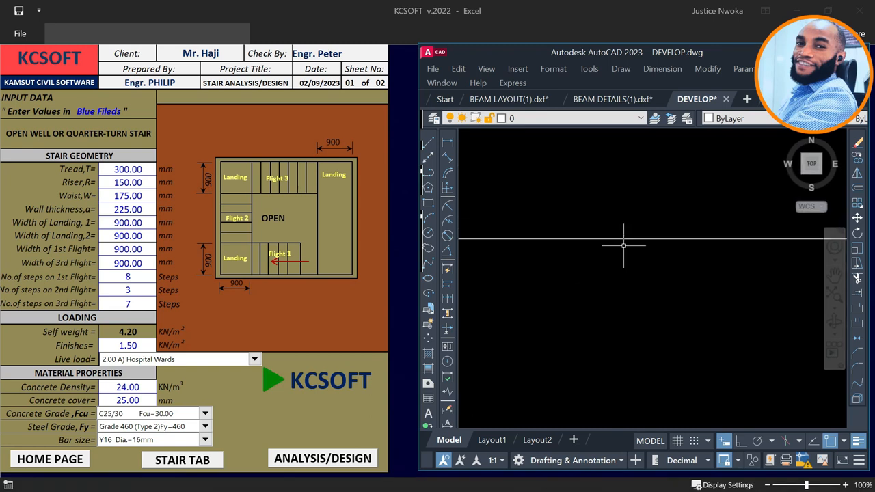
scroll(623, 245, "down", 5)
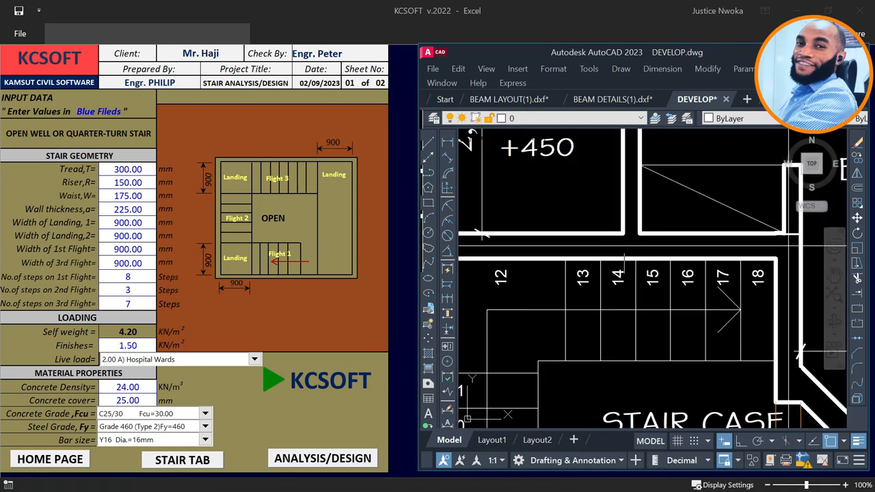
scroll(623, 350, "down", 5)
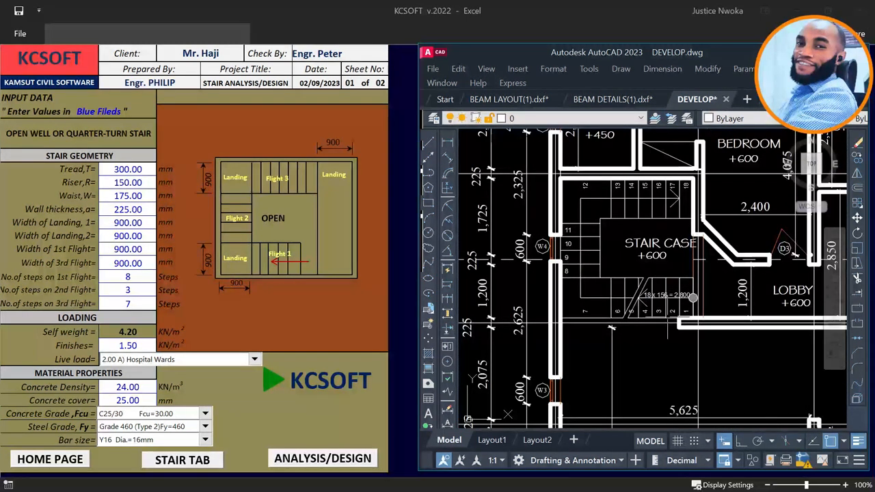
scroll(708, 286, "up", 4)
scroll(708, 285, "up", 2)
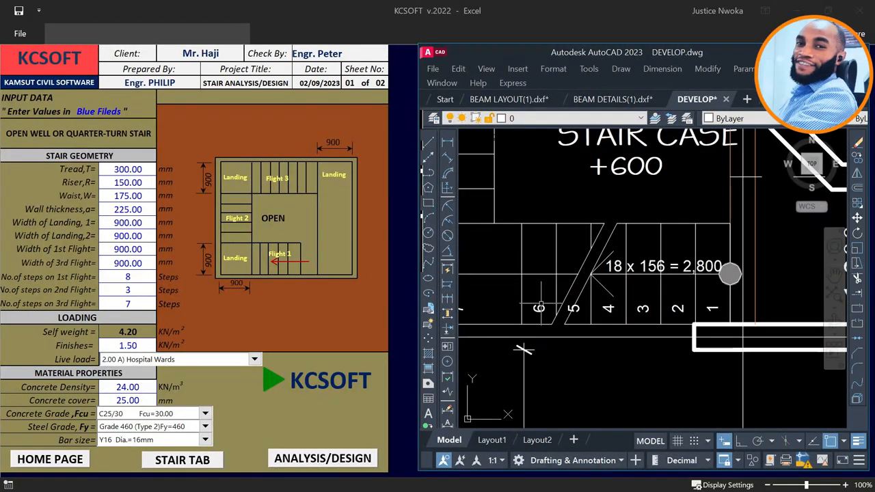
middle_click_drag(550, 306, 567, 300)
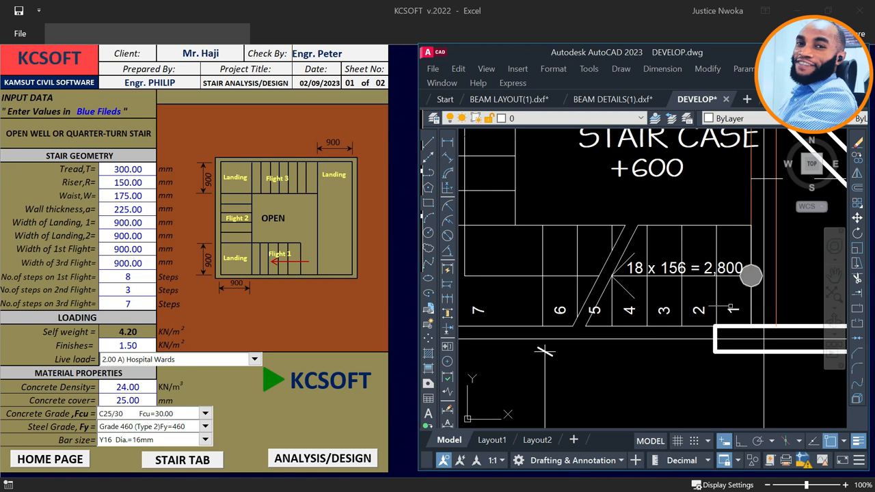
Measure the landing at step 7 vertically between its two edge lines with a linear dimension, without placing it.
left_click(446, 144)
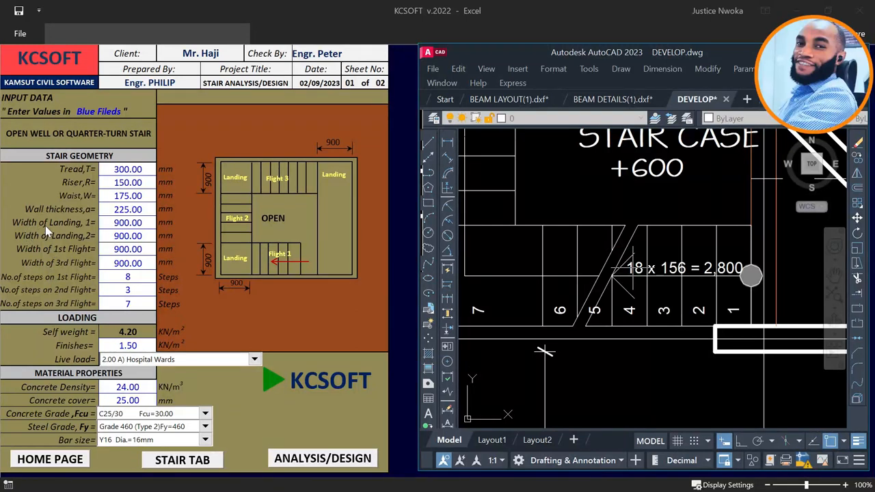
scroll(605, 328, "down", 3)
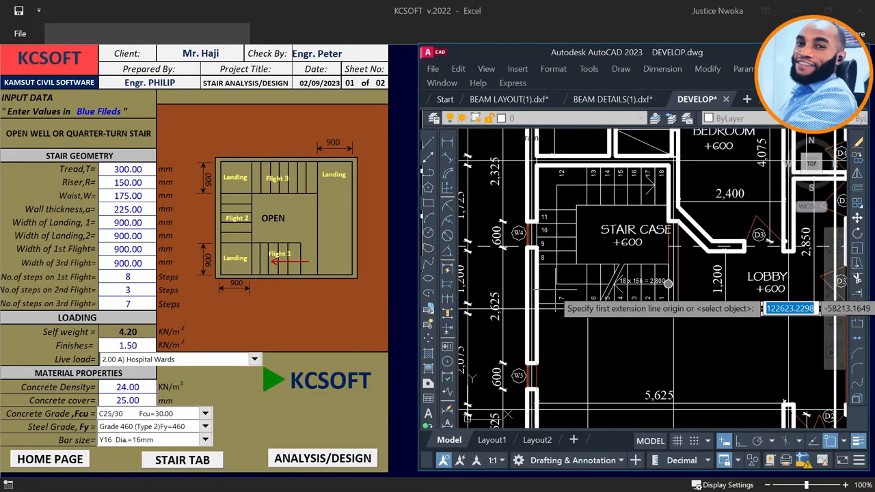
scroll(605, 328, "up", 2)
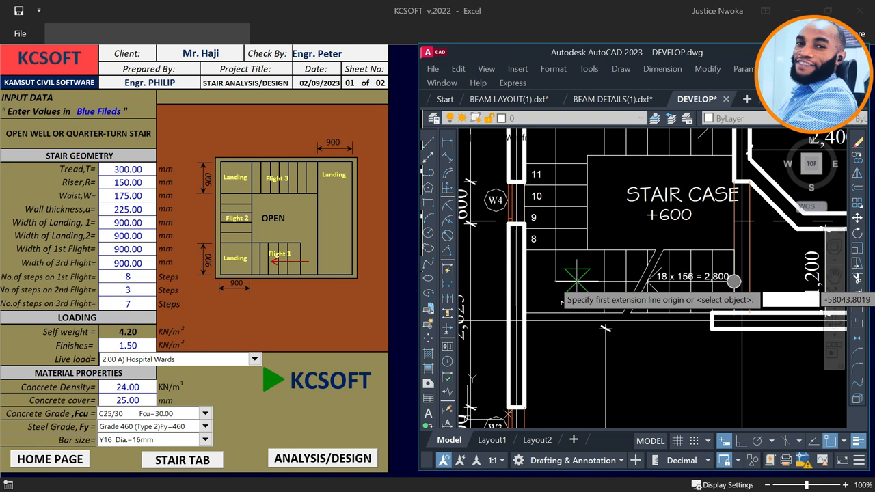
middle_click_drag(605, 328, 607, 391)
middle_click_drag(689, 218, 581, 228)
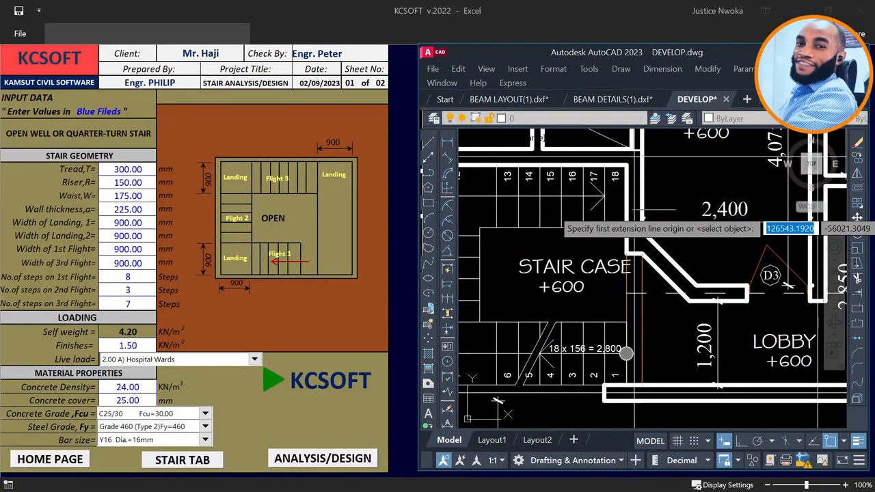
scroll(650, 219, "down", 2)
scroll(537, 316, "up", 3)
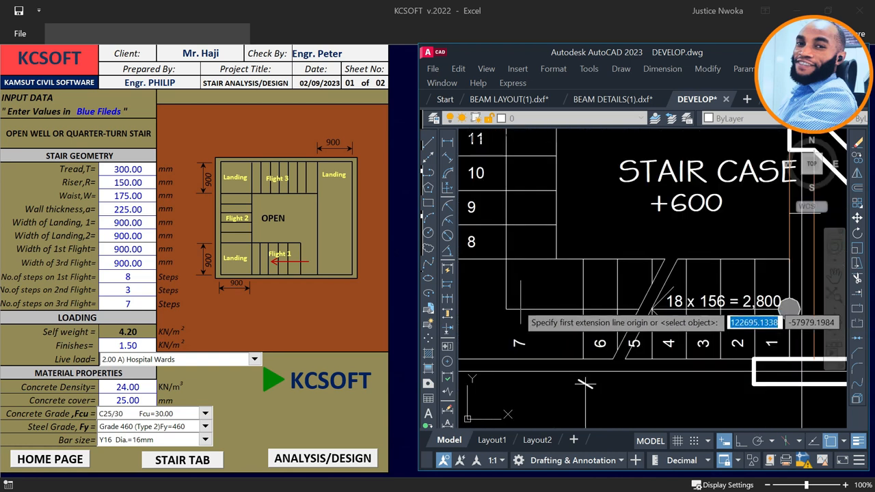
scroll(568, 246, "up", 2)
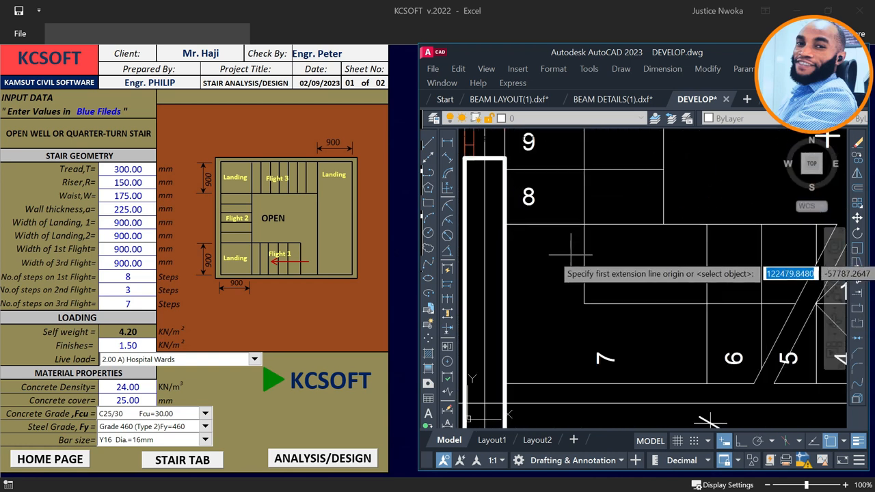
left_click(572, 225)
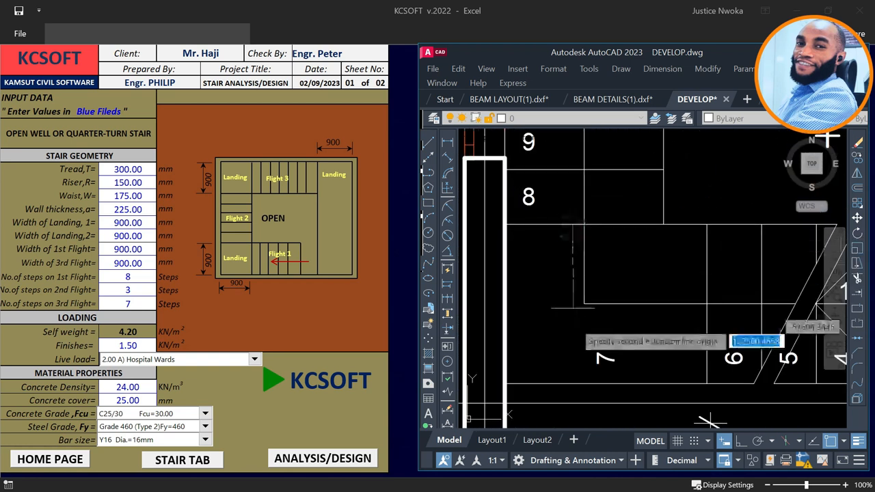
left_click(572, 380)
scroll(566, 312, "up", 3)
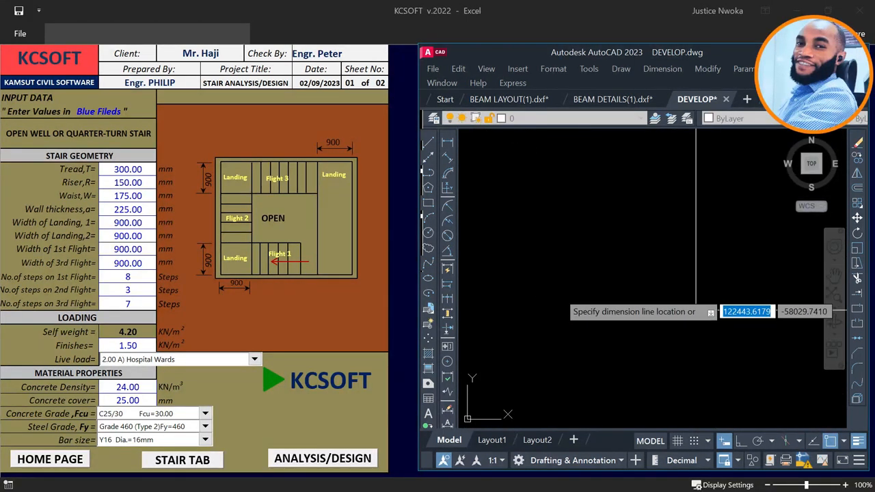
scroll(560, 291, "up", 3)
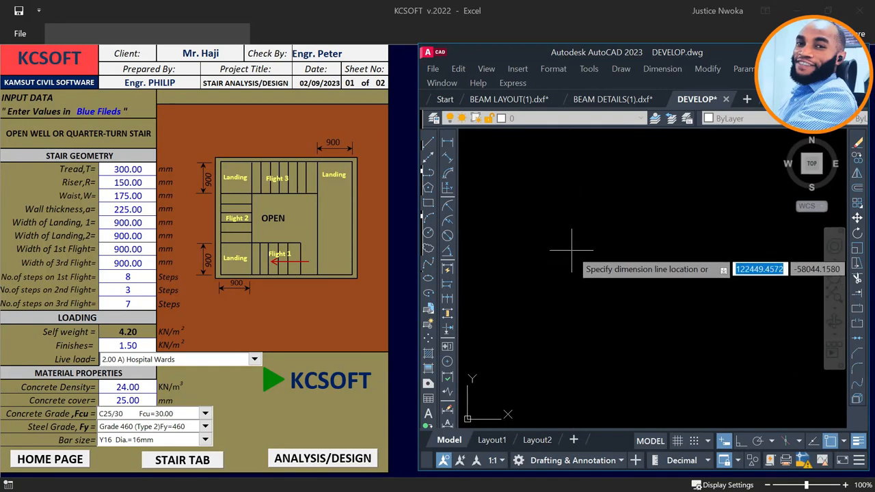
scroll(571, 250, "down", 5)
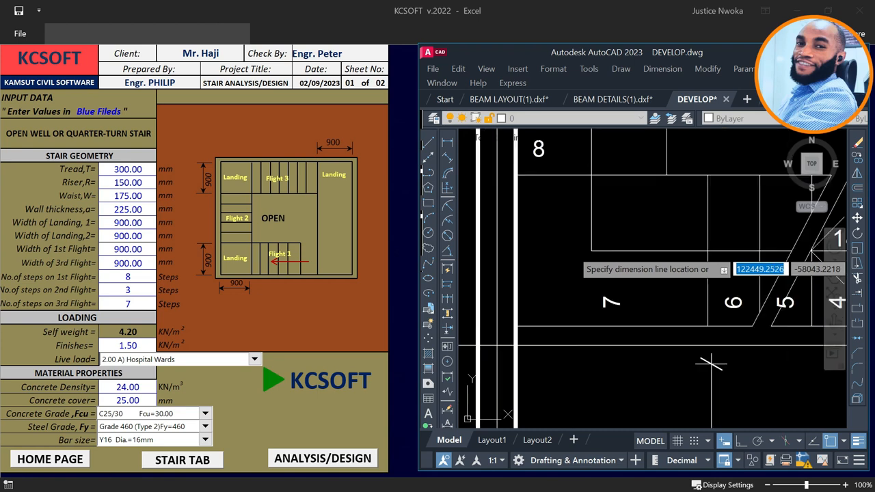
Measure the landing at step 7 horizontally from the wall face to the first flight's edge with a linear dimension, without placing it.
scroll(629, 295, "up", 2)
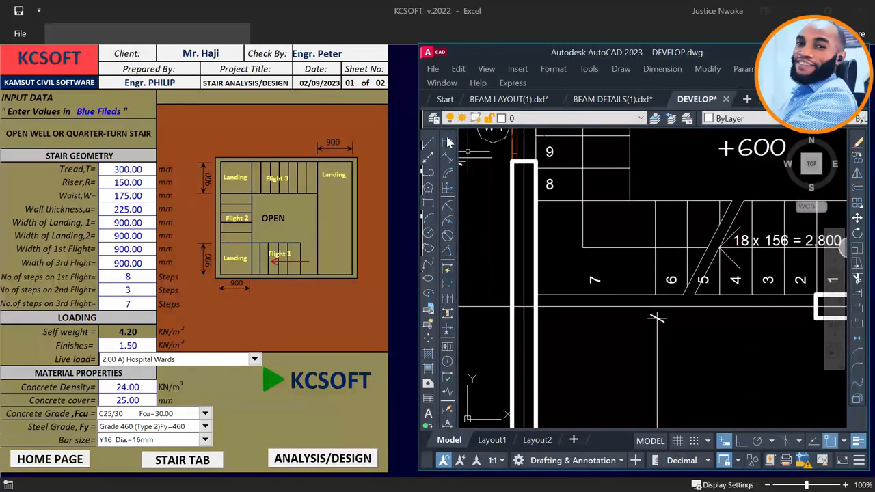
scroll(545, 217, "up", 2)
left_click(528, 232)
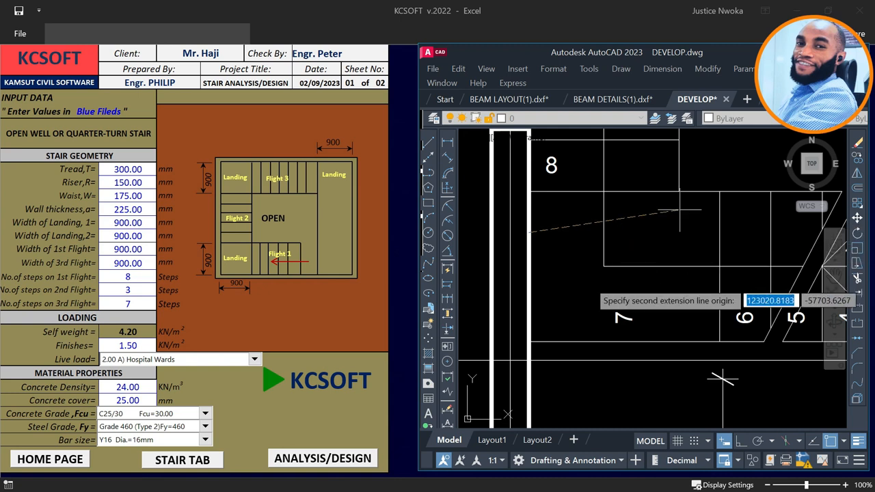
left_click(713, 232)
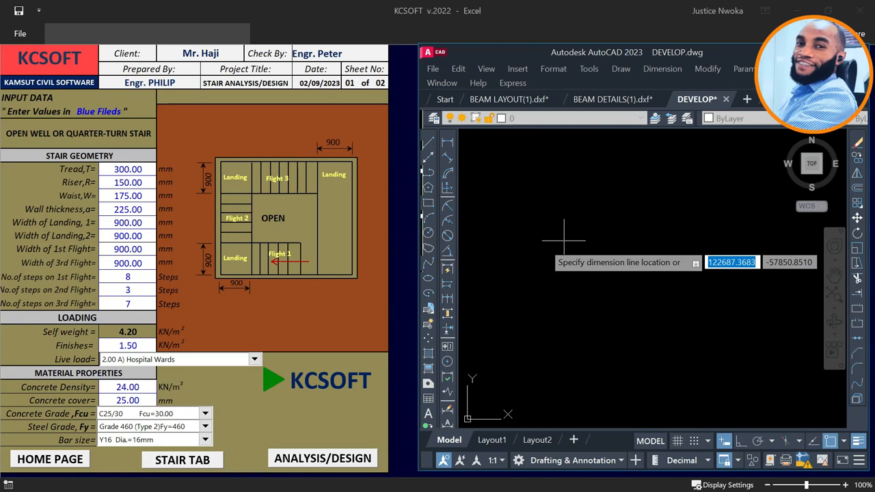
key("Escape")
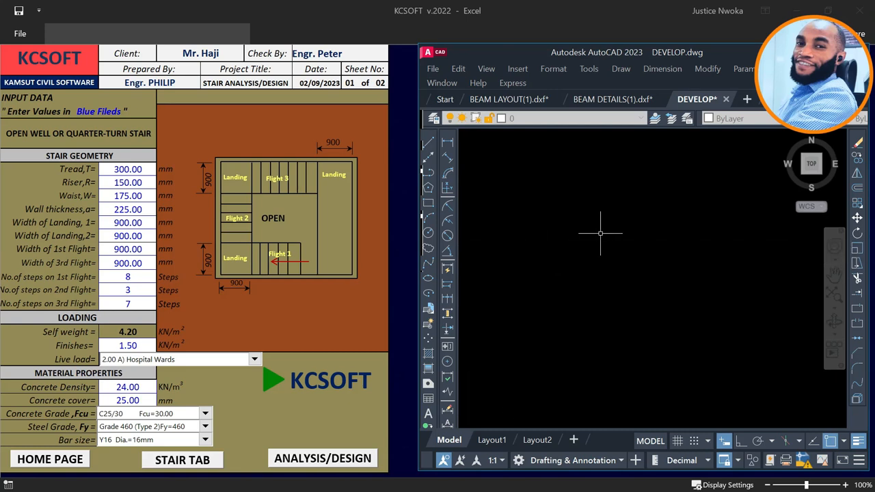
scroll(602, 226, "down", 6)
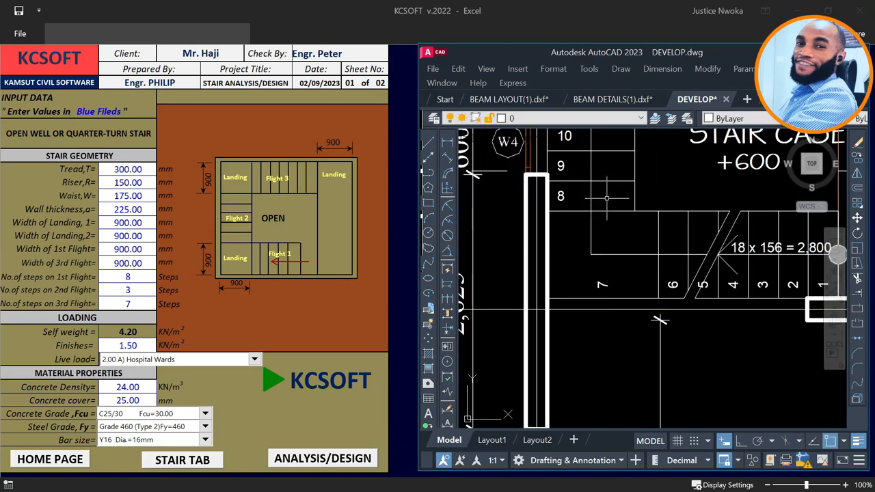
Set the width of landing 1 to 900 mm in the KCSOFT stair geometry inputs in Excel.
left_click(129, 229)
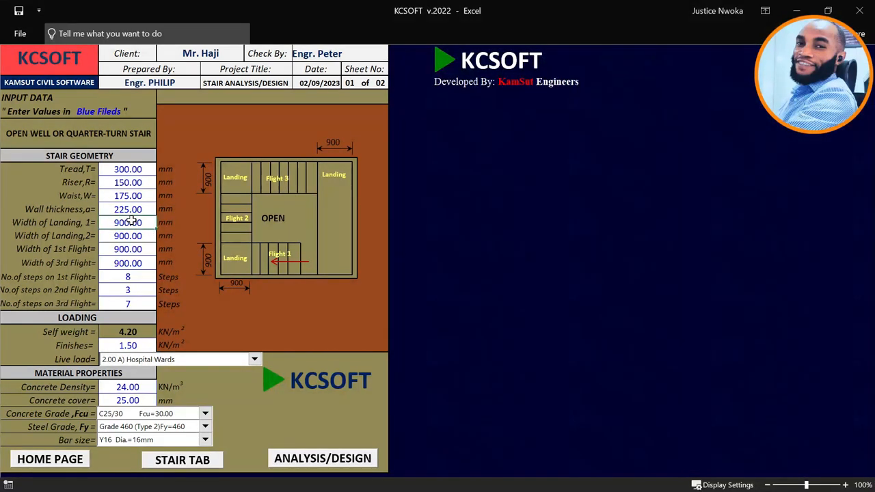
type("900")
key("Return")
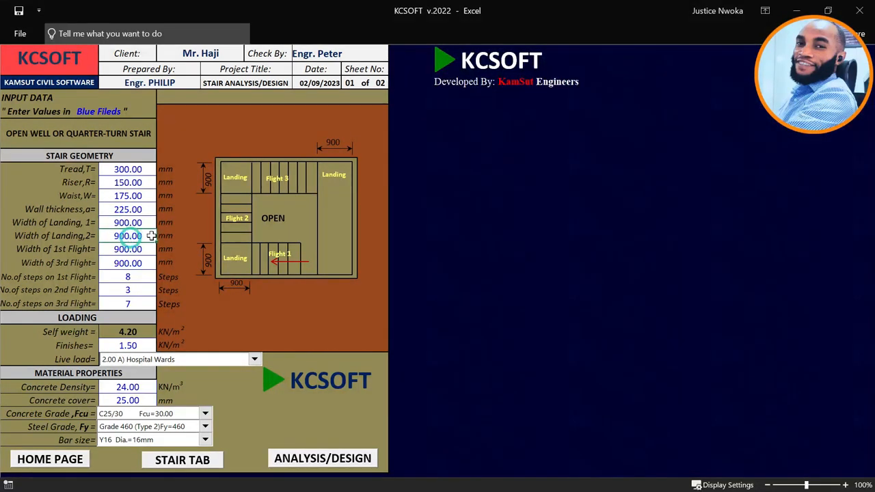
Switch to the DEVELOP drawing in AutoCAD and locate the landing at step 12, with the linear dimension command active.
left_click(532, 477)
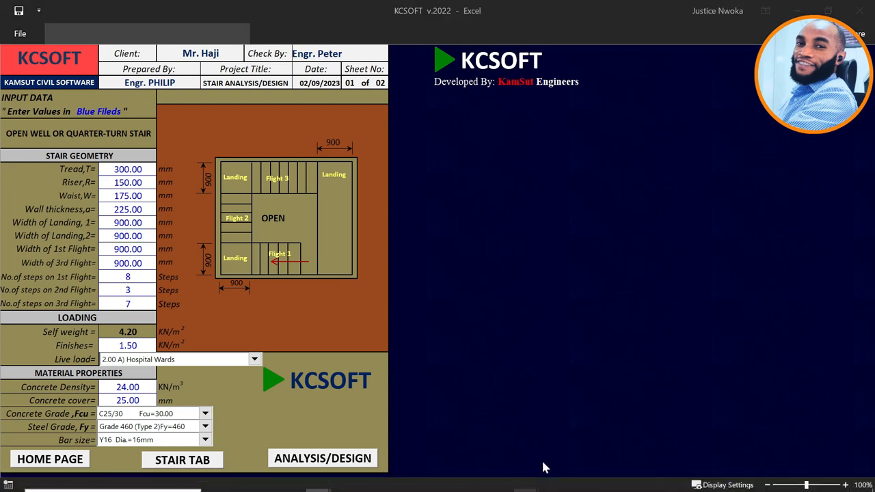
left_click(528, 483)
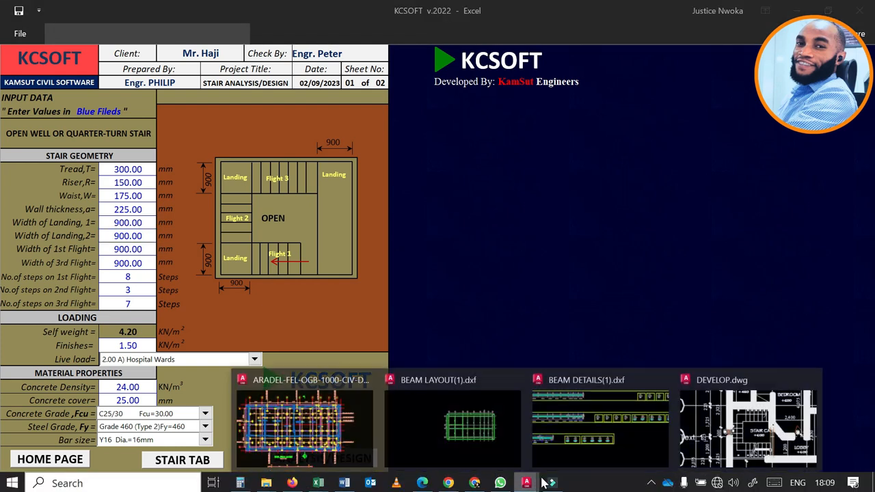
left_click(745, 417)
scroll(660, 320, "down", 3)
middle_click_drag(636, 328, 627, 380)
scroll(625, 396, "up", 1)
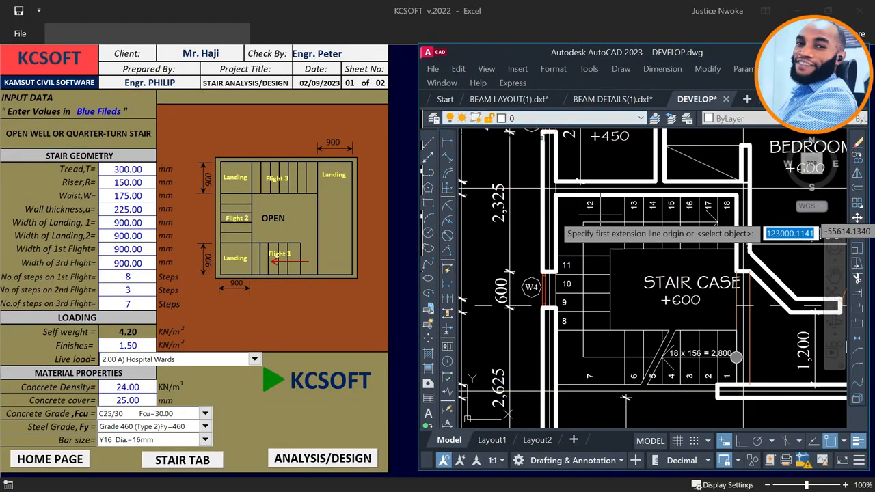
scroll(599, 213, "up", 2)
scroll(615, 263, "up", 2)
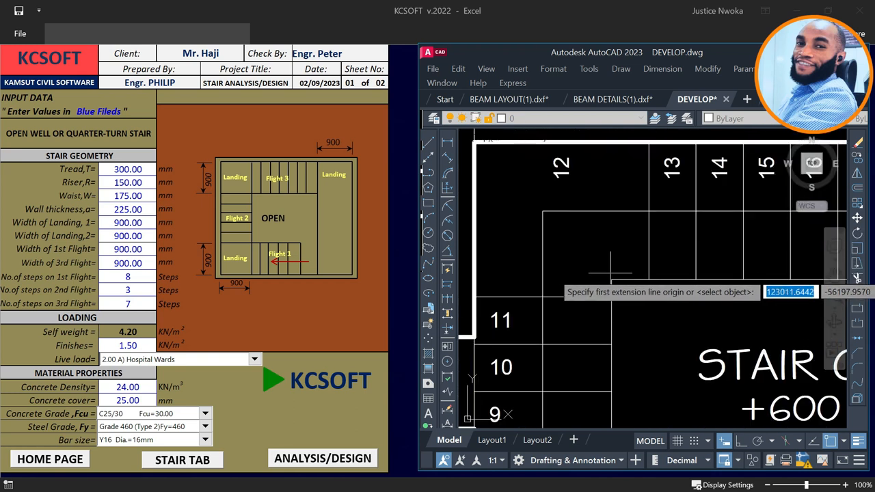
Place a vertical linear dimension from the inner corner of the landing at step 12 to the wall face and examine its text.
left_click(609, 279)
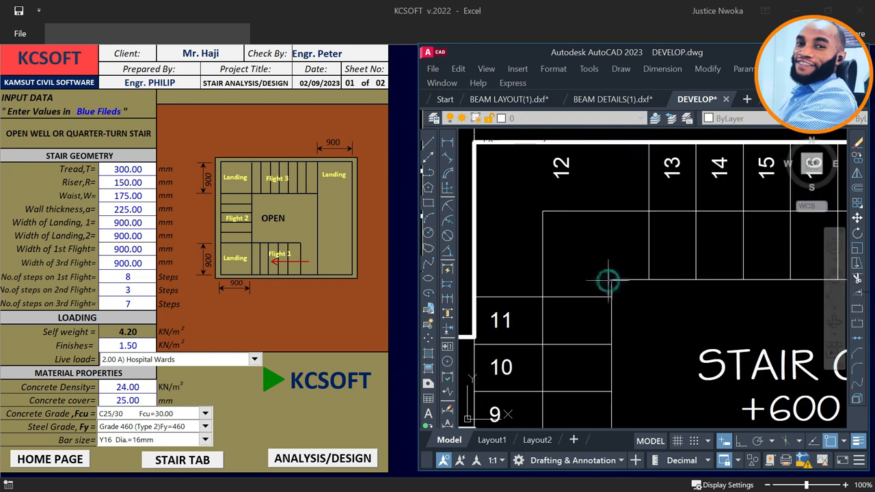
left_click(597, 144)
scroll(598, 203, "up", 5)
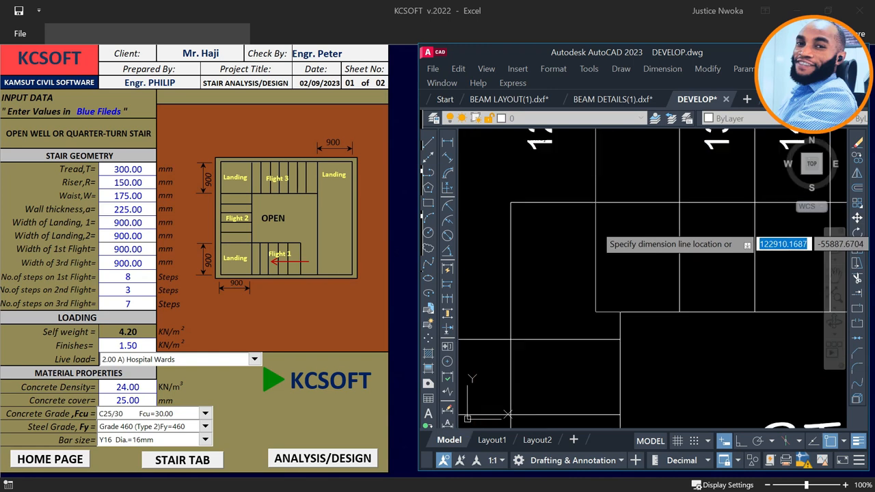
scroll(602, 205, "down", 4)
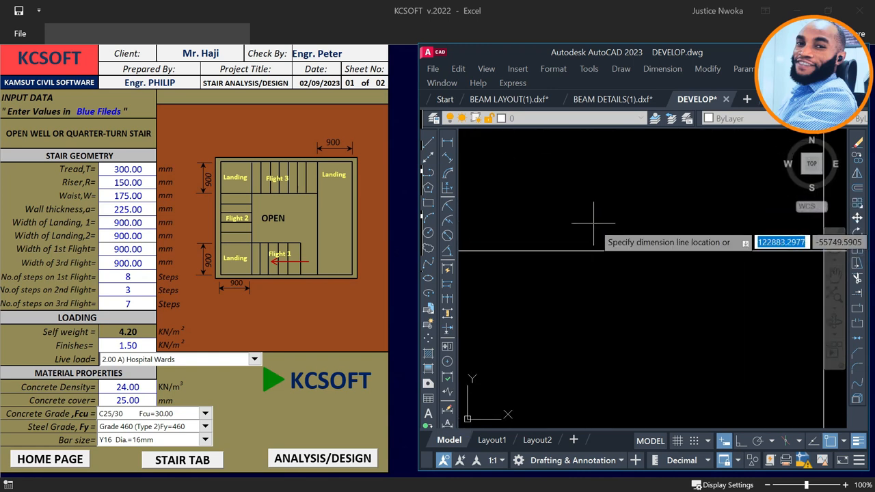
left_click(594, 214)
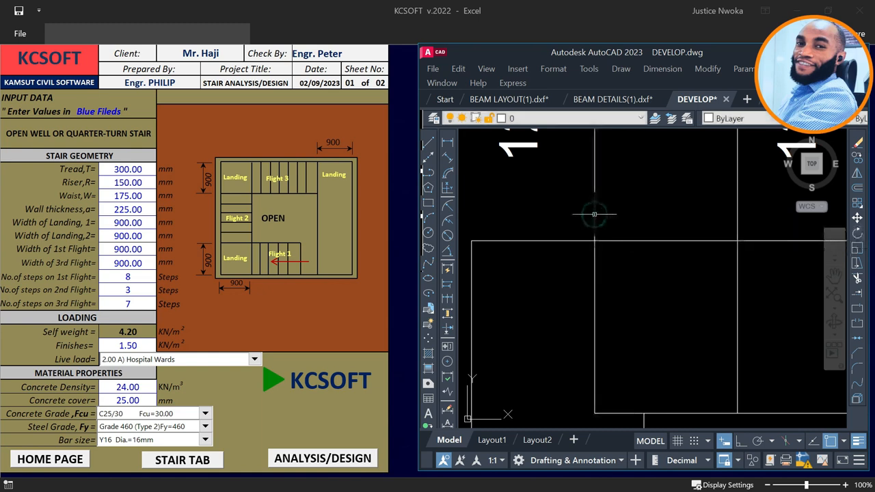
scroll(595, 212, "up", 3)
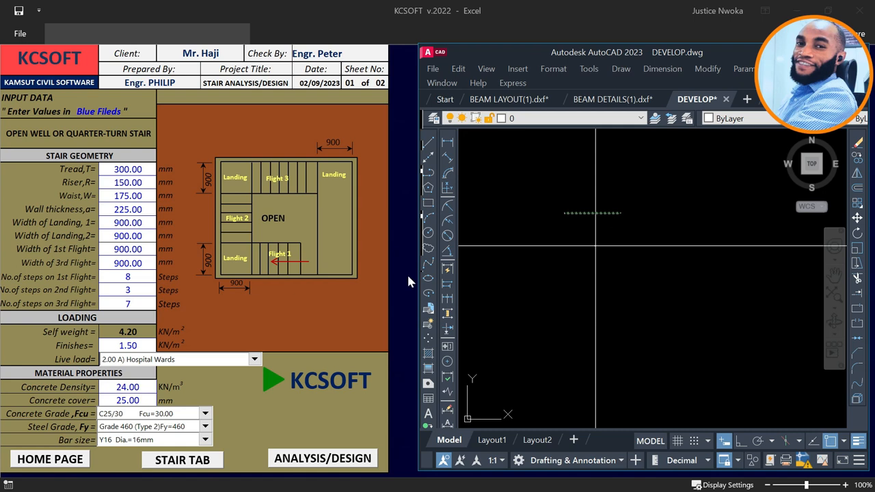
scroll(598, 239, "up", 3)
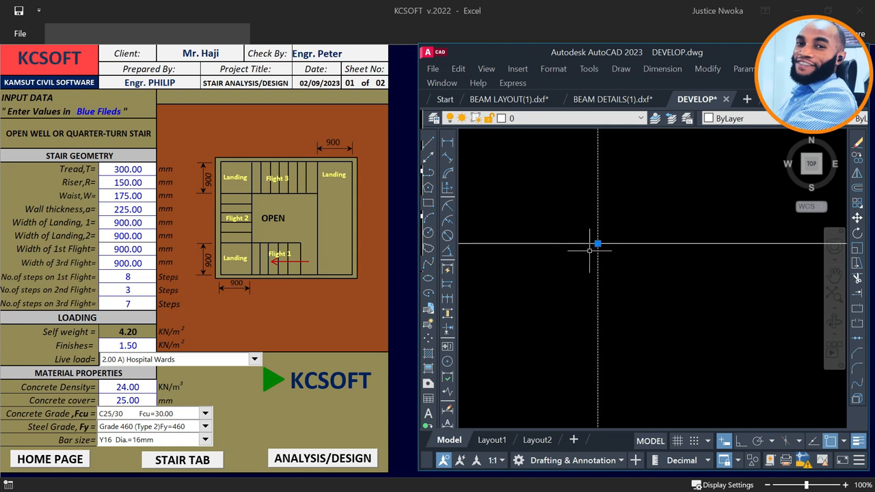
scroll(598, 222, "up", 5)
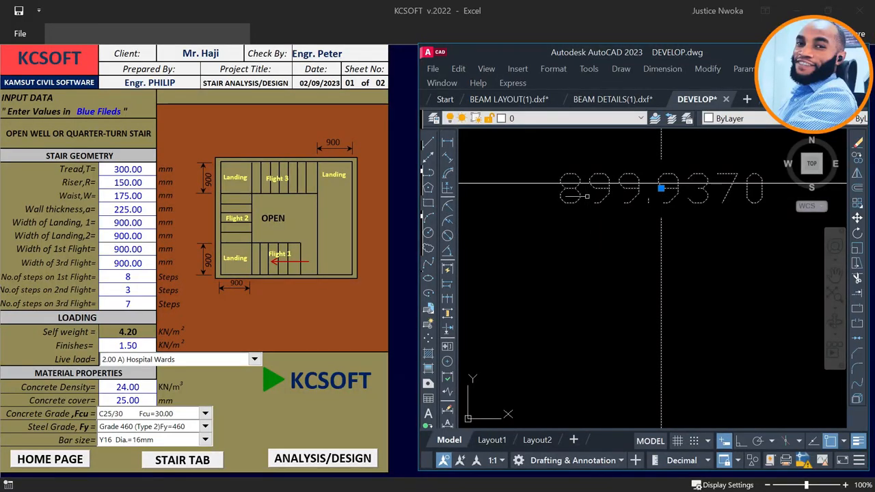
scroll(588, 193, "up", 2)
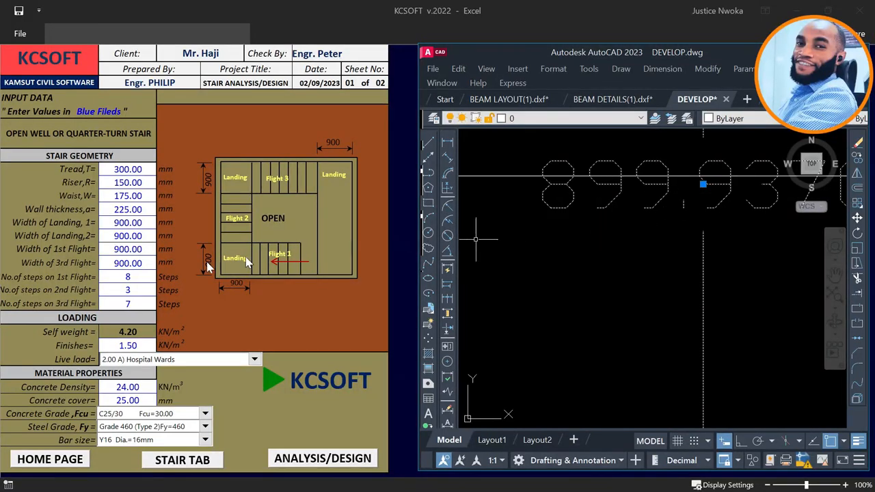
Check the widths of landing 2 and the 1st flight in the KCSOFT stair geometry inputs in Excel.
left_click(125, 237)
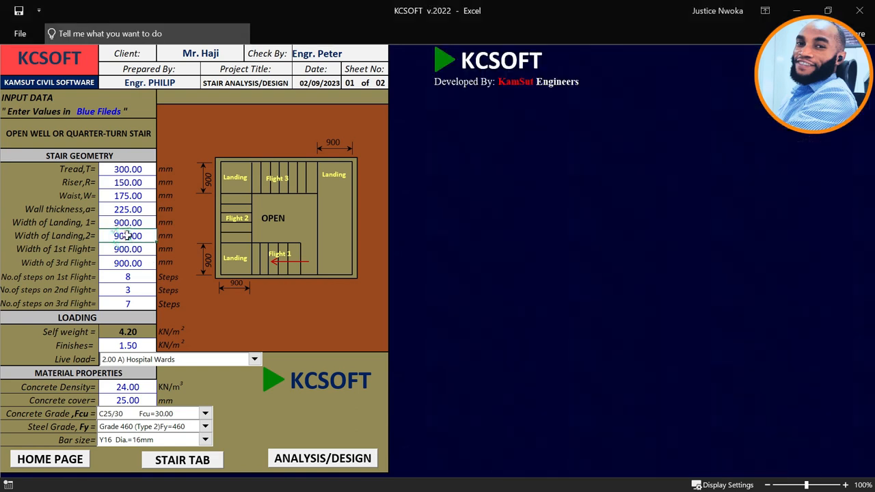
left_click(134, 250)
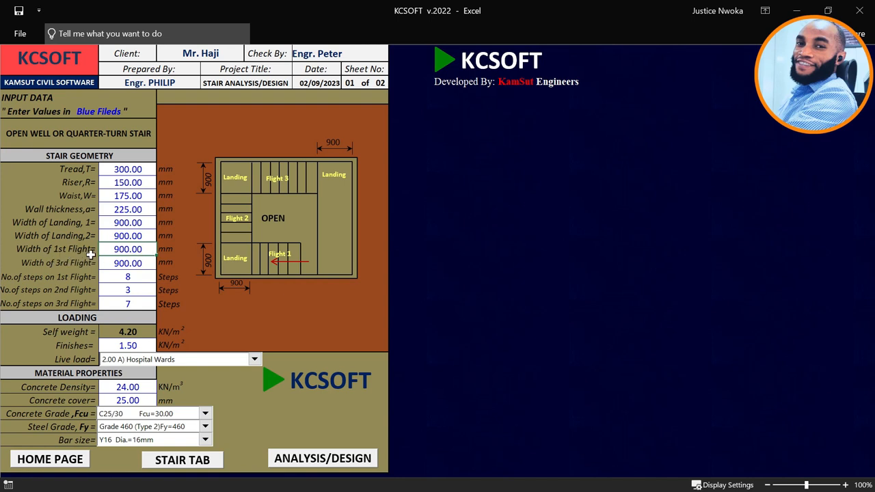
Switch to the DEVELOP drawing in AutoCAD, locate the first flight at steps 1 to 6 and widen the AutoCAD window.
left_click(525, 484)
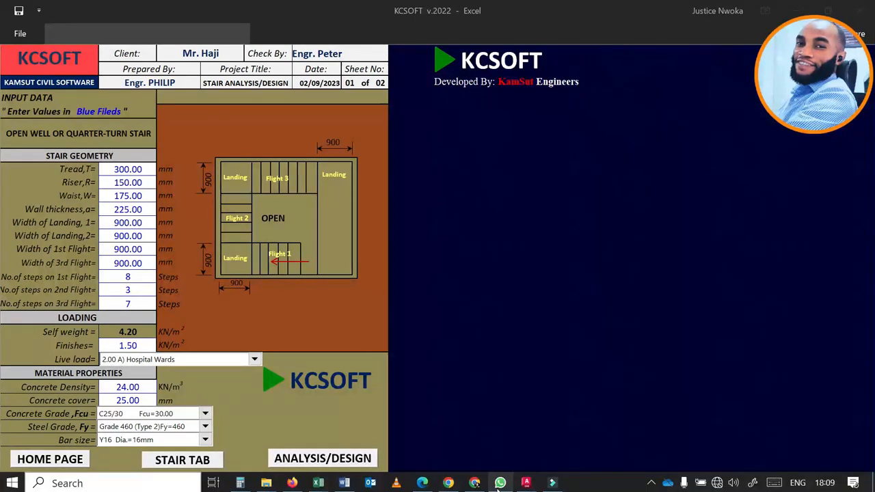
mouse_move(525, 485)
left_click(751, 438)
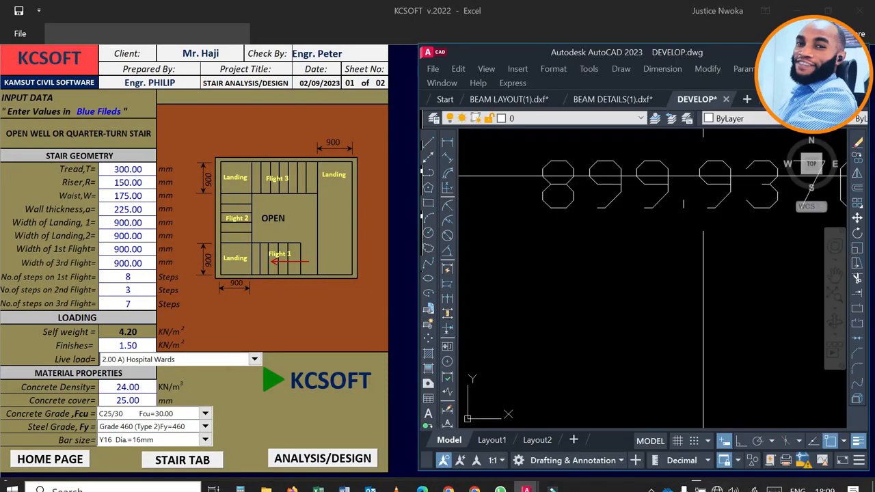
scroll(609, 249, "down", 8)
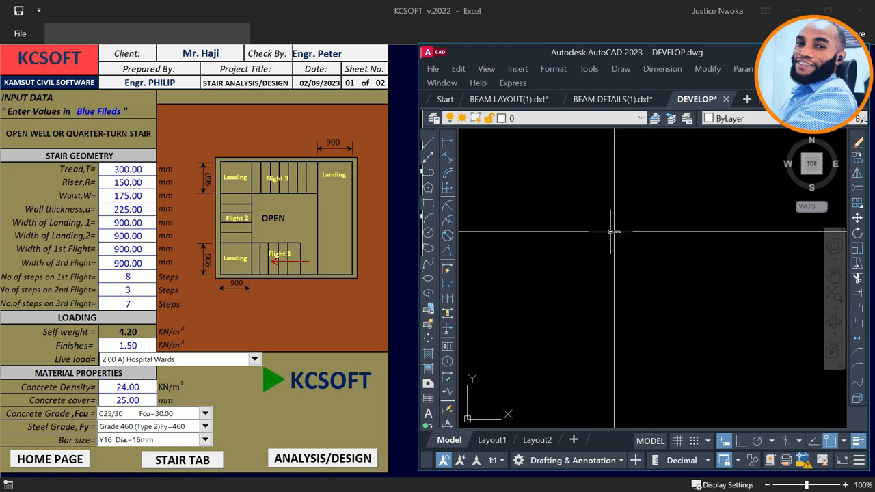
scroll(611, 232, "up", 10)
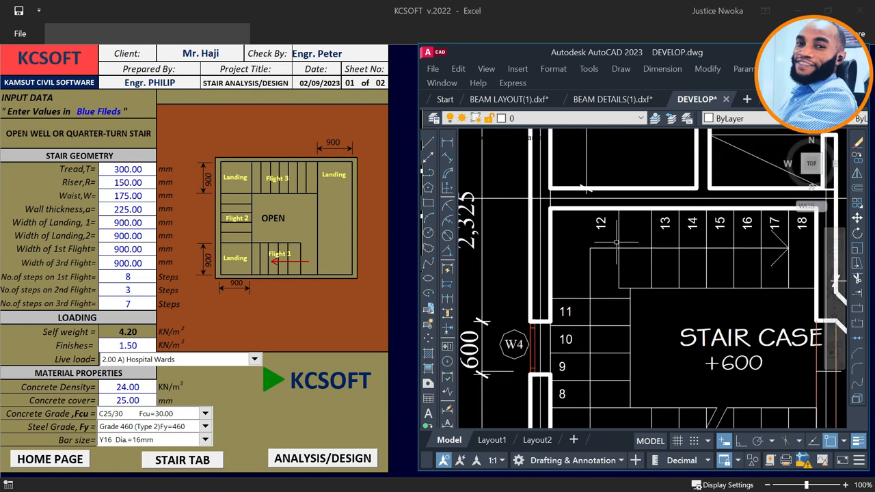
scroll(639, 409, "up", 4)
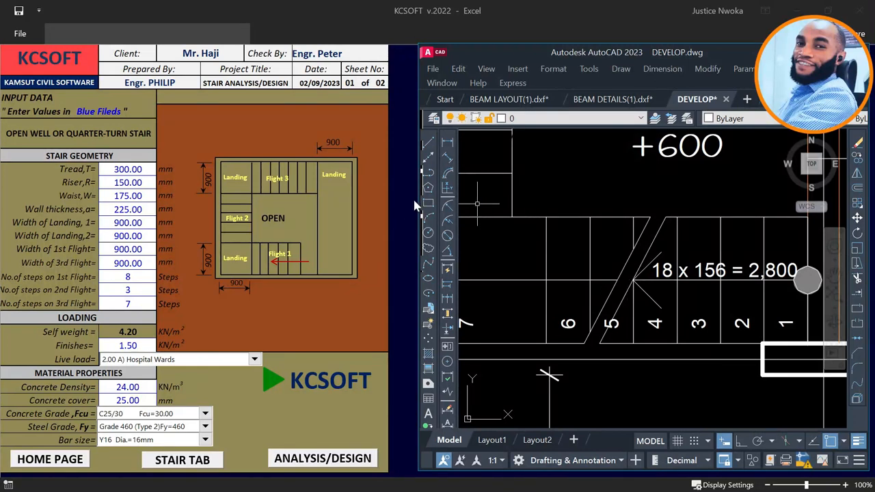
left_click_drag(418, 177, 391, 179)
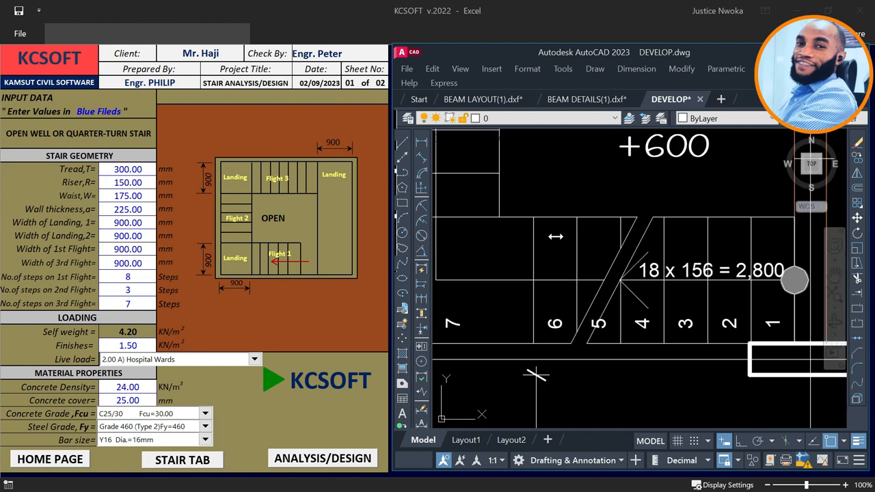
Measure the first flight's width vertically between its two edge lines near step 6 with a linear dimension, without placing it.
left_click(421, 142)
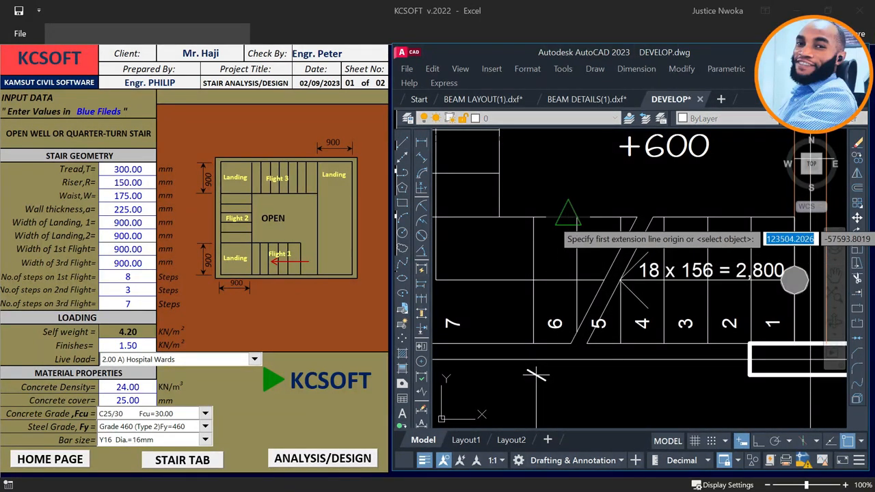
left_click(560, 218)
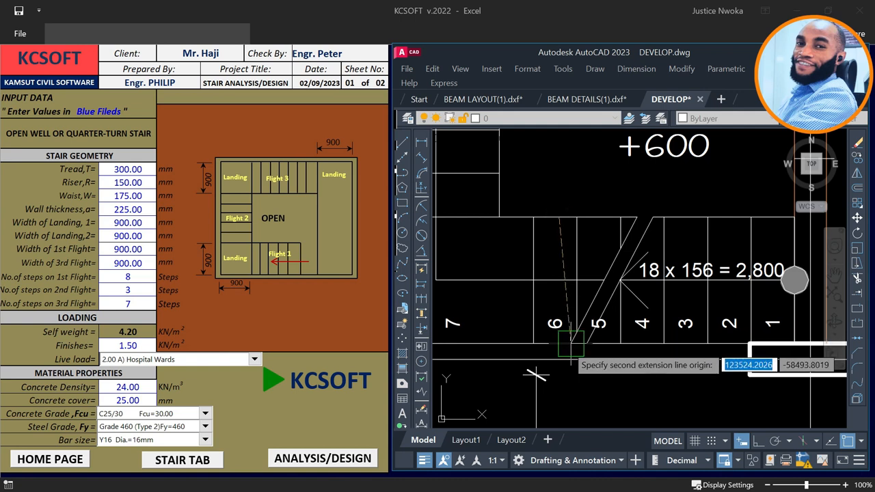
left_click(562, 343)
scroll(566, 286, "up", 2)
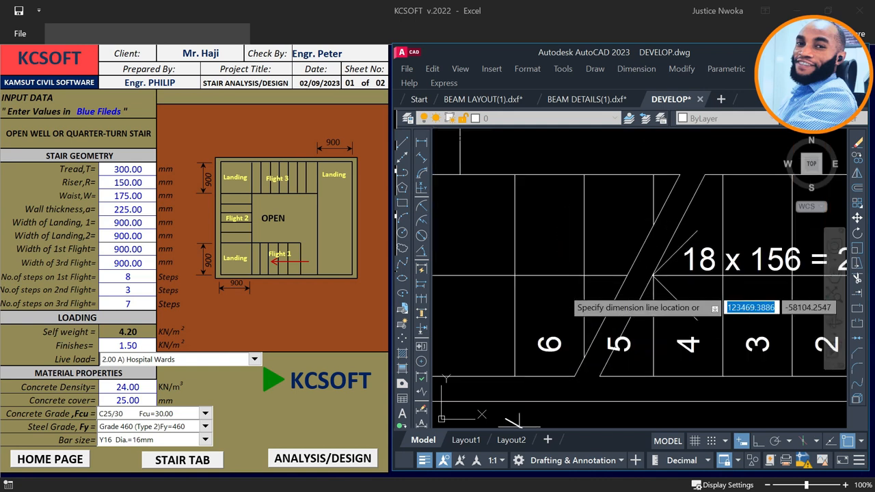
Set the width of the 1st flight to 900 mm in the stair geometry inputs in Excel.
left_click(134, 240)
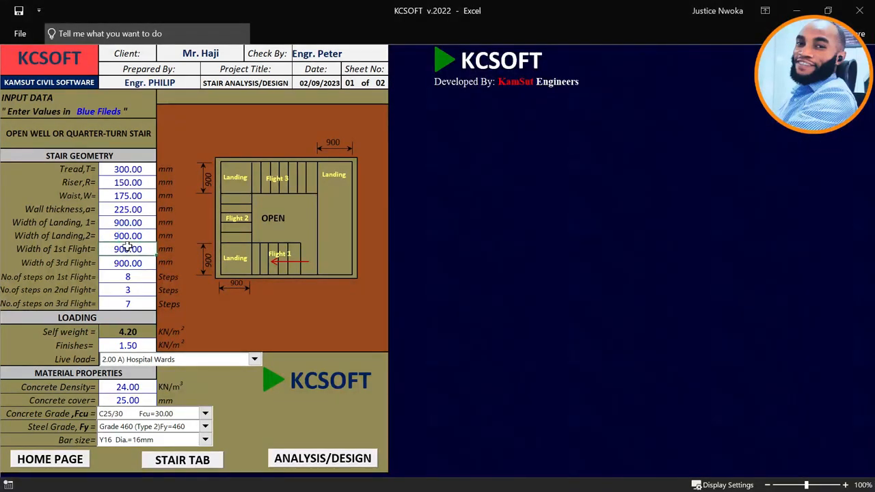
type("900")
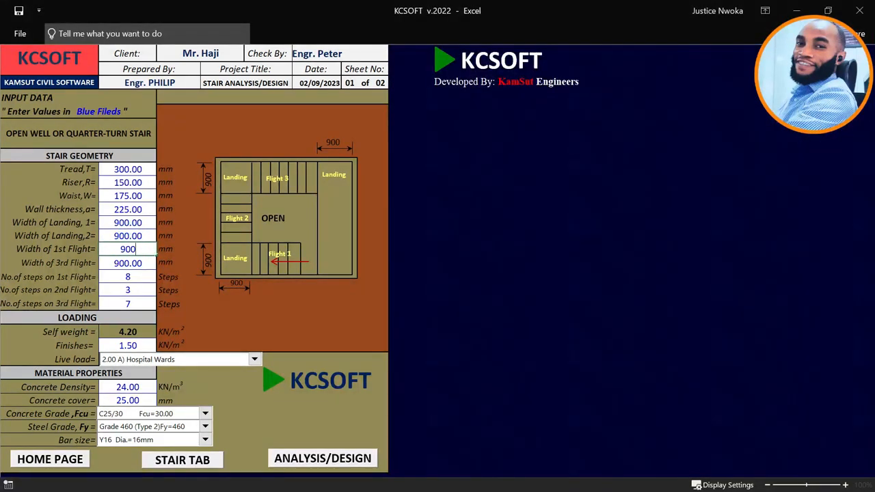
key("Return")
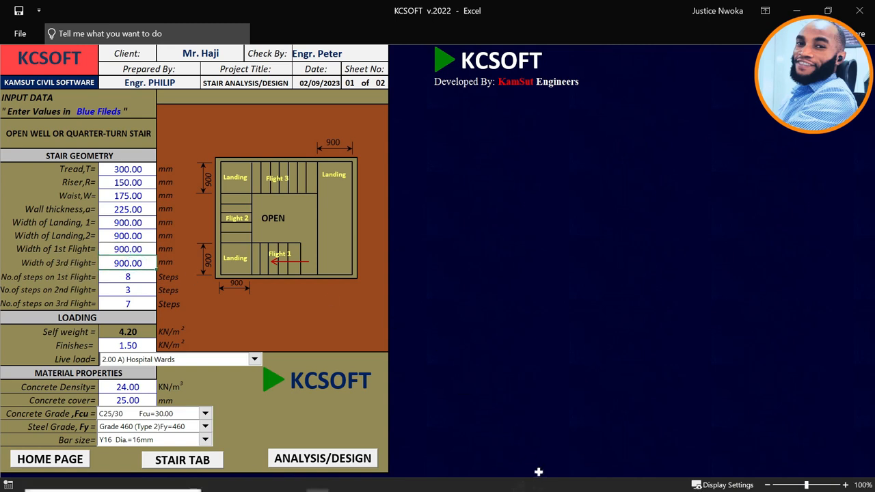
Switch to the DEVELOP drawing in AutoCAD and measure the third flight's width at step 13 with a linear dimension, without placing it.
mouse_move(544, 486)
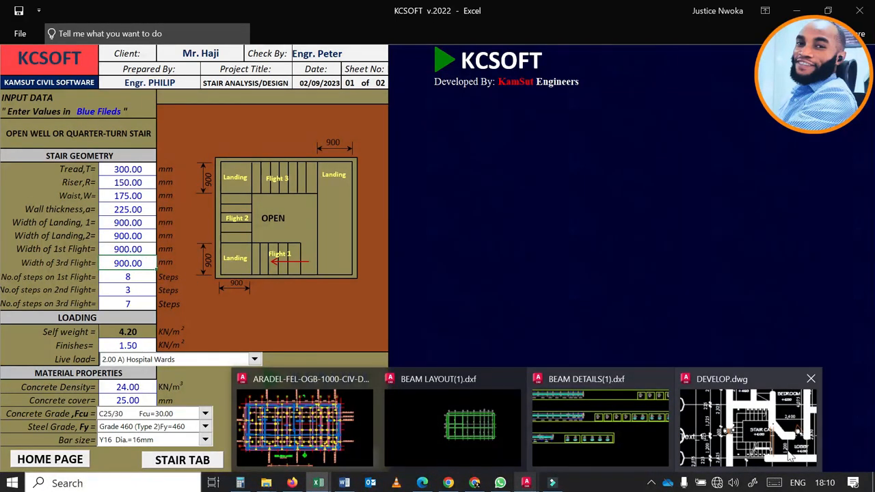
left_click(748, 423)
scroll(677, 307, "down", 8)
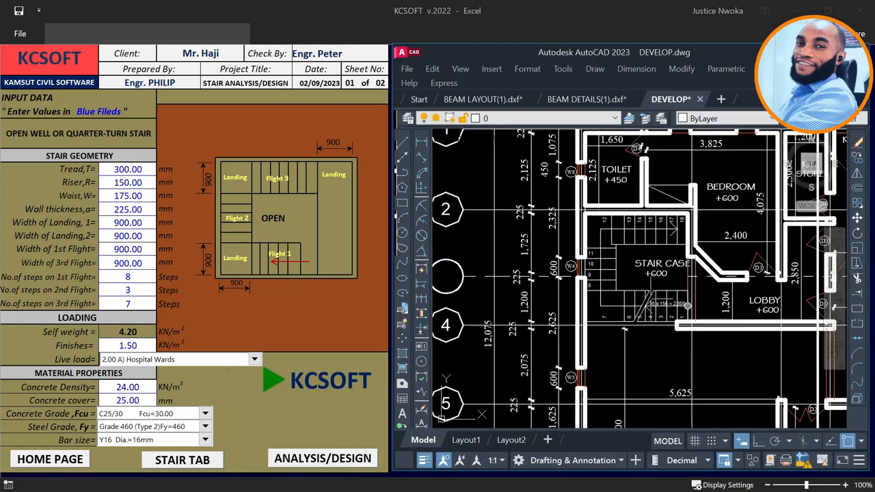
scroll(646, 198, "up", 6)
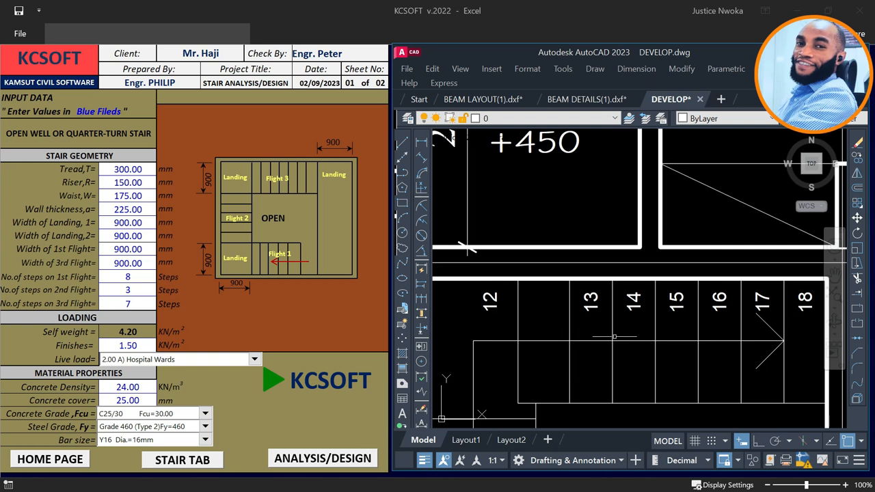
left_click(422, 142)
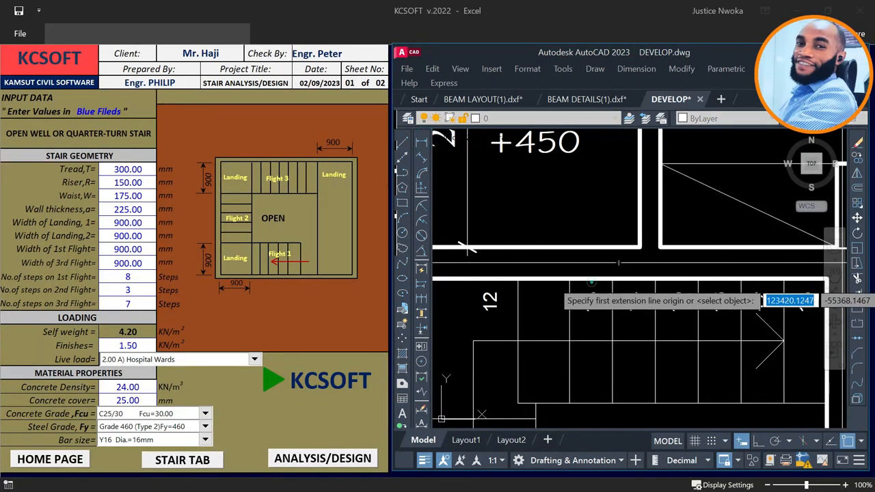
left_click(588, 280)
left_click(594, 403)
scroll(596, 383, "up", 5)
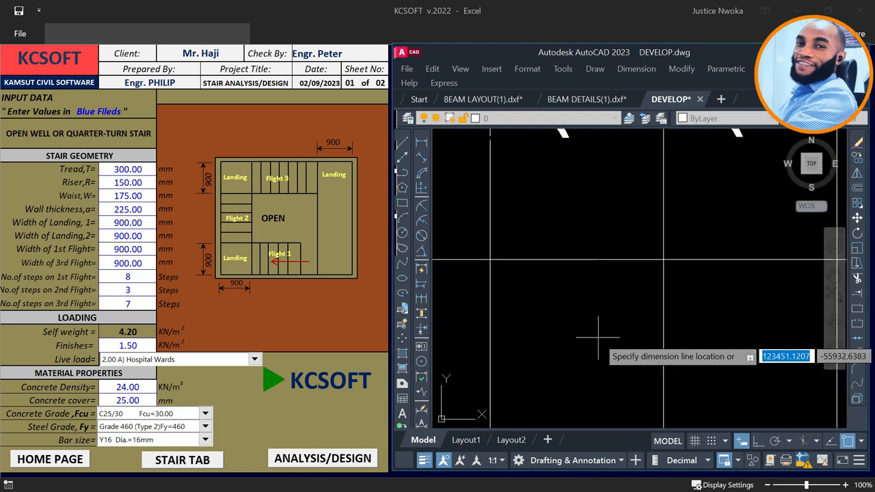
scroll(598, 263, "up", 2)
key("Escape")
scroll(598, 262, "down", 1)
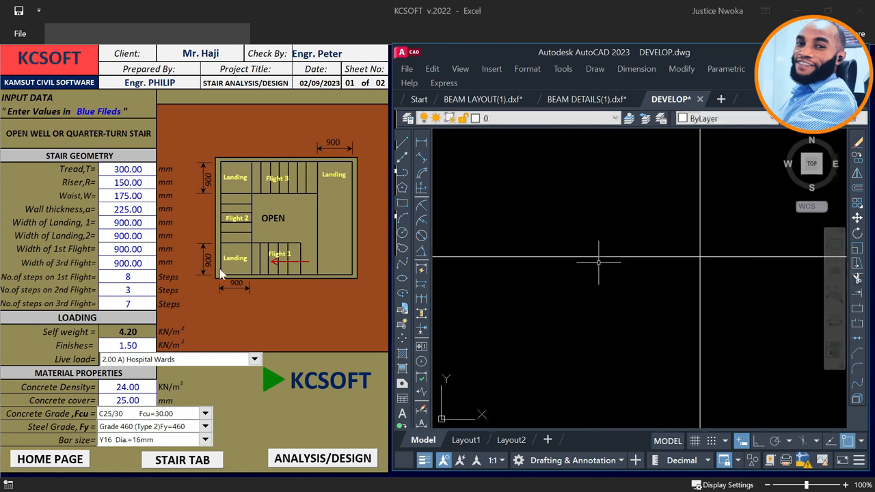
Check the width of the 3rd flight in Excel and select the number of steps on the 1st flight.
left_click(128, 261)
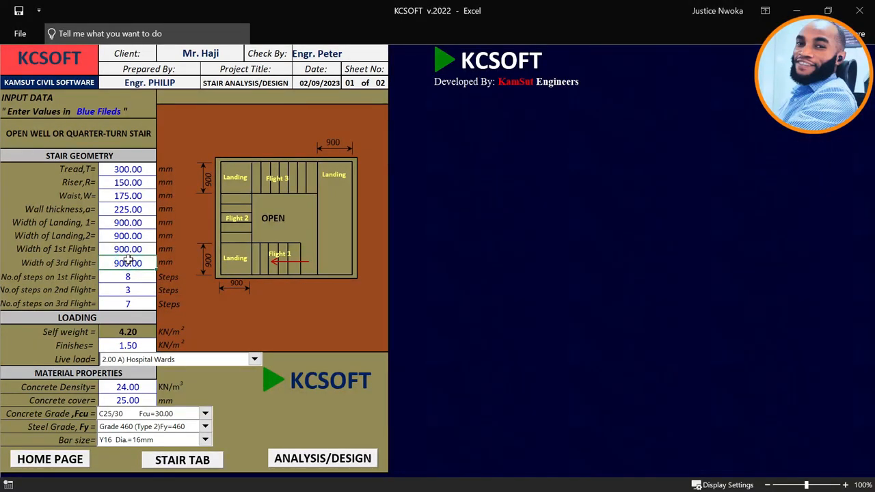
double_click(127, 263)
left_click(136, 277)
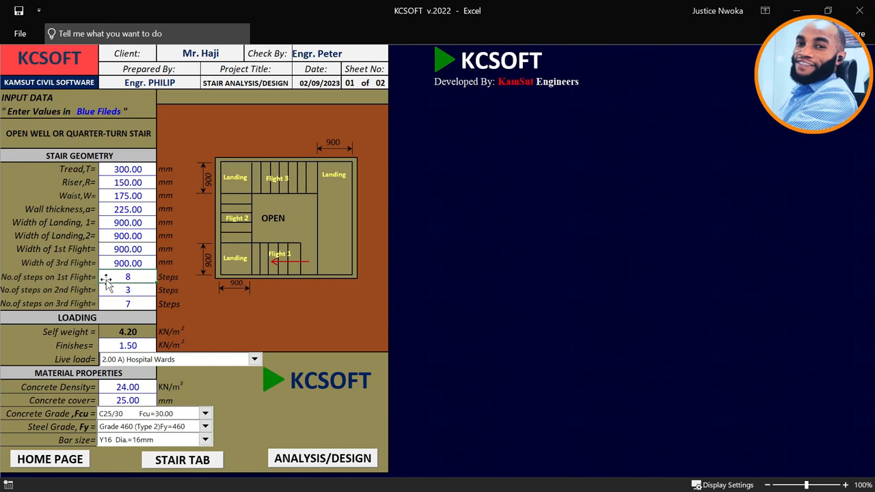
Examine the first flight's numbered steps in the DEVELOP drawing in AutoCAD and set the number of steps on the 1st flight to 6 in Excel.
left_click(526, 483)
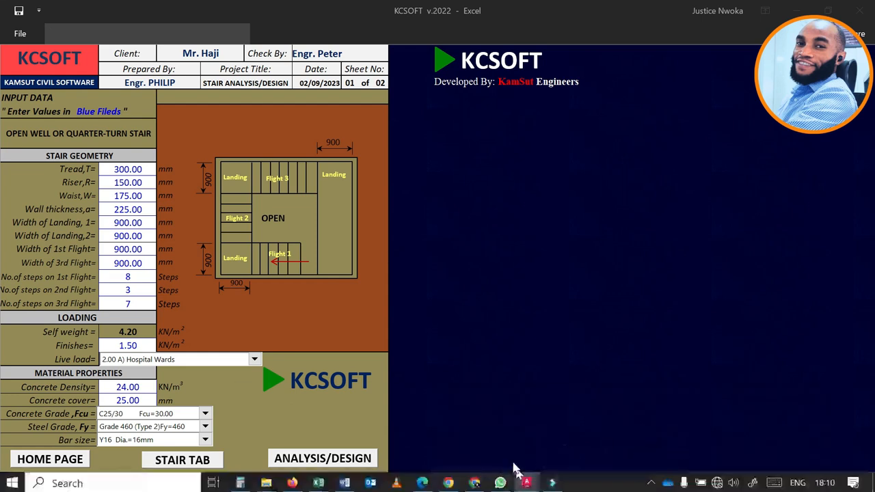
mouse_move(526, 482)
left_click(714, 442)
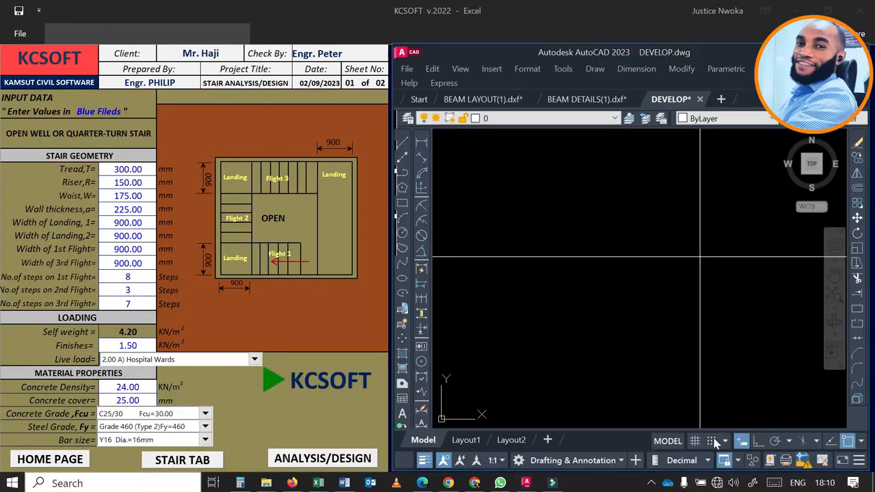
scroll(576, 206, "down", 4)
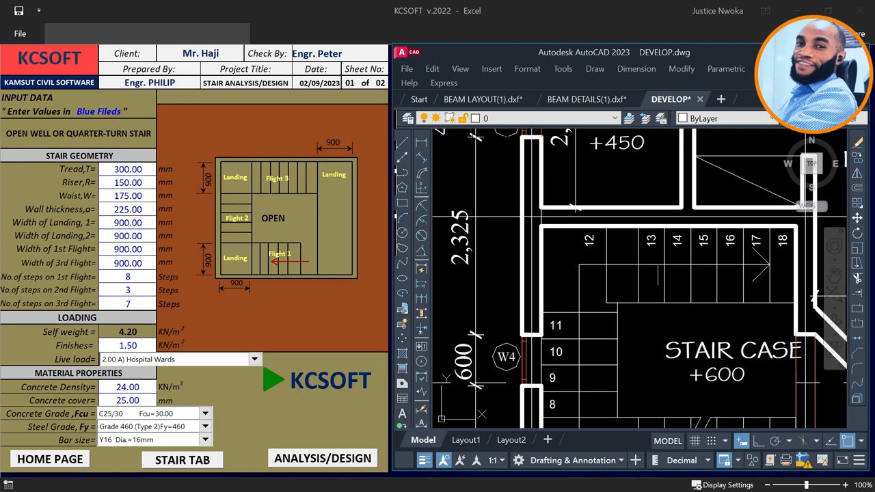
scroll(576, 206, "down", 3)
scroll(727, 280, "up", 6)
middle_click_drag(727, 280, 769, 265)
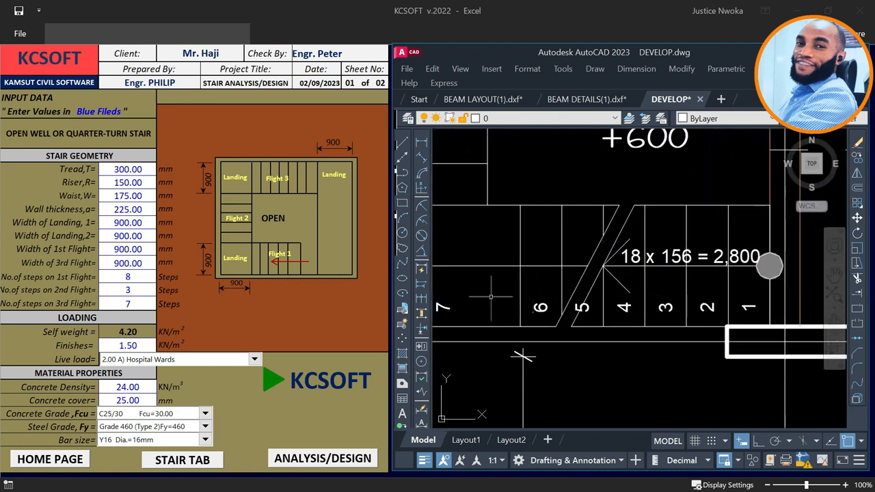
scroll(765, 268, "down", 2)
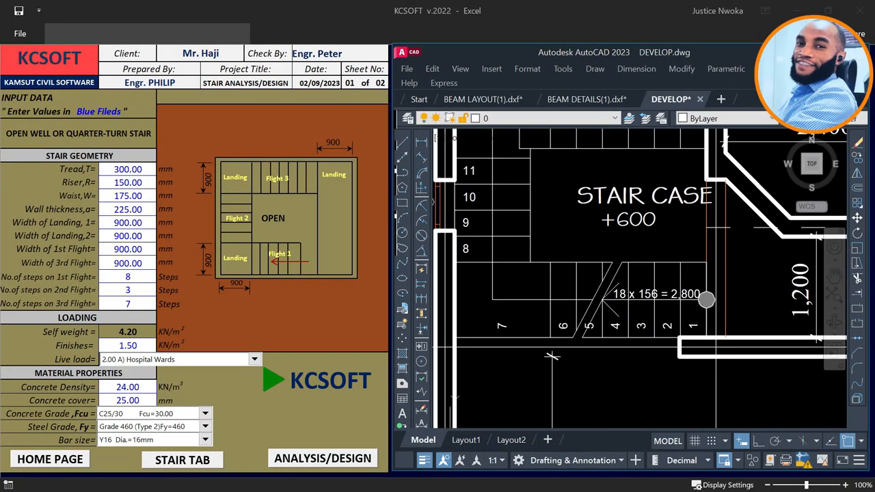
left_click(129, 276)
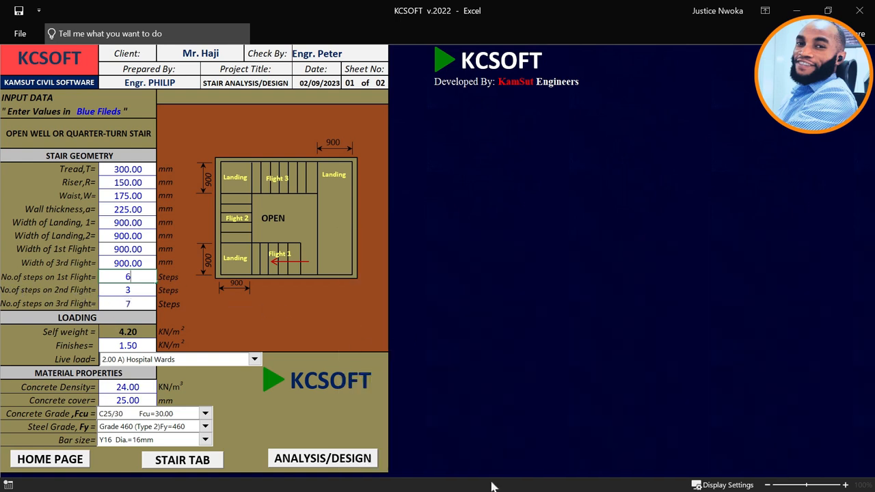
Examine steps 8 to 11 in the DEVELOP drawing in AutoCAD and set the number of steps on the 2nd flight to 4 in Excel.
mouse_move(494, 491)
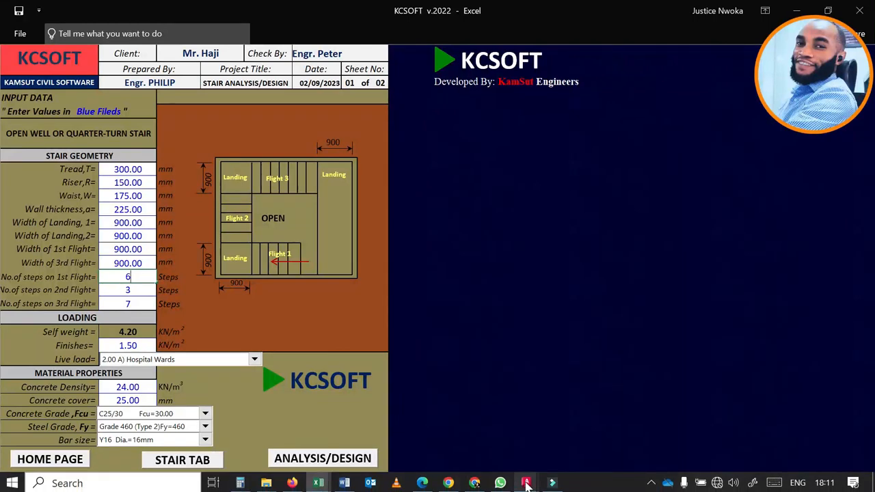
mouse_move(526, 484)
left_click(724, 436)
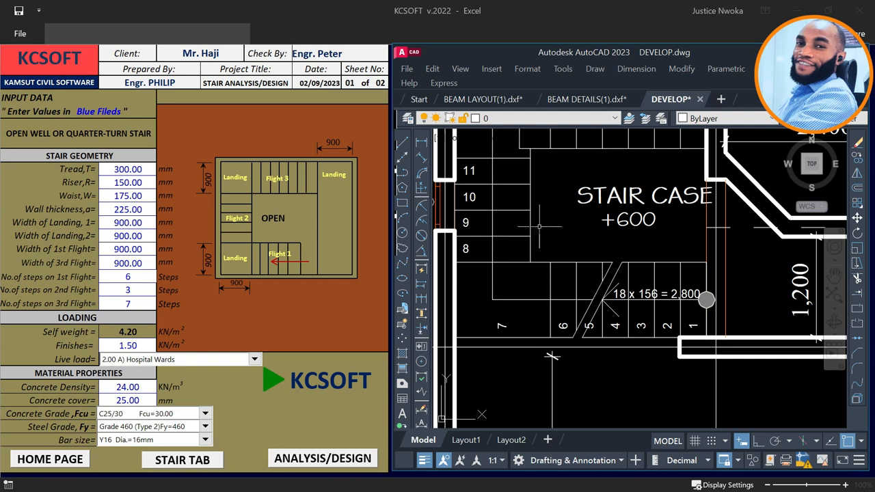
key("p")
key("Return")
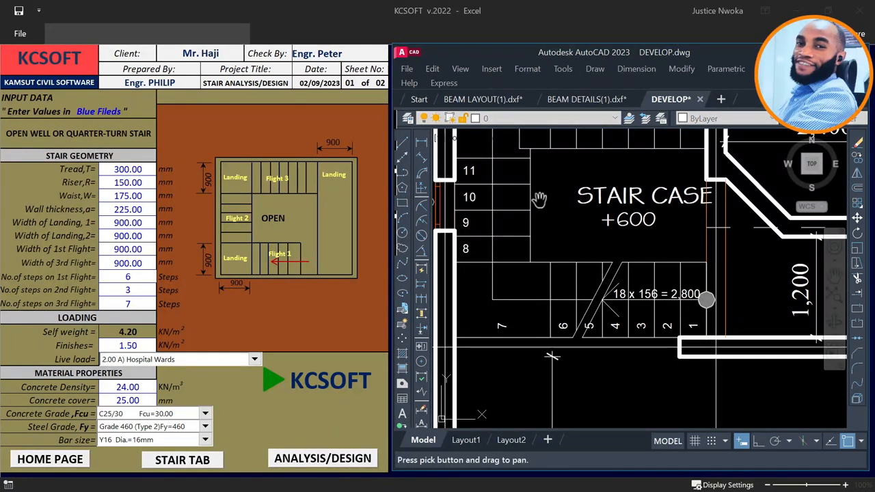
left_click_drag(537, 195, 562, 278)
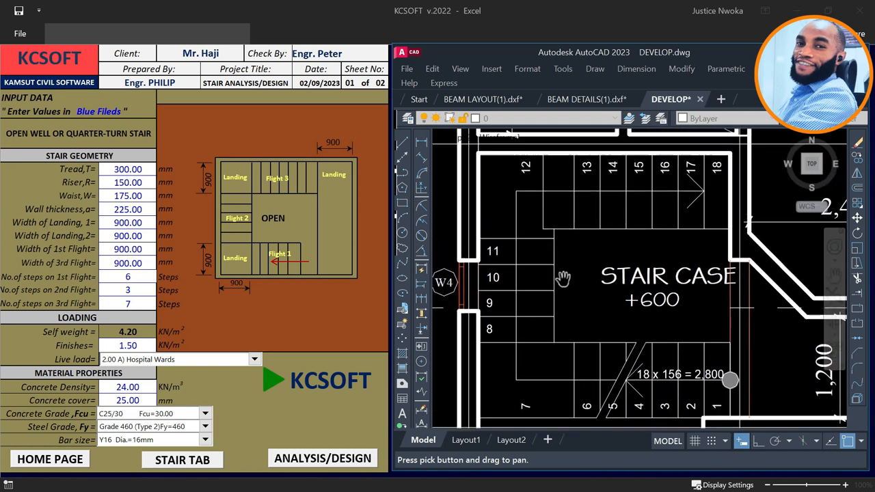
key("Escape")
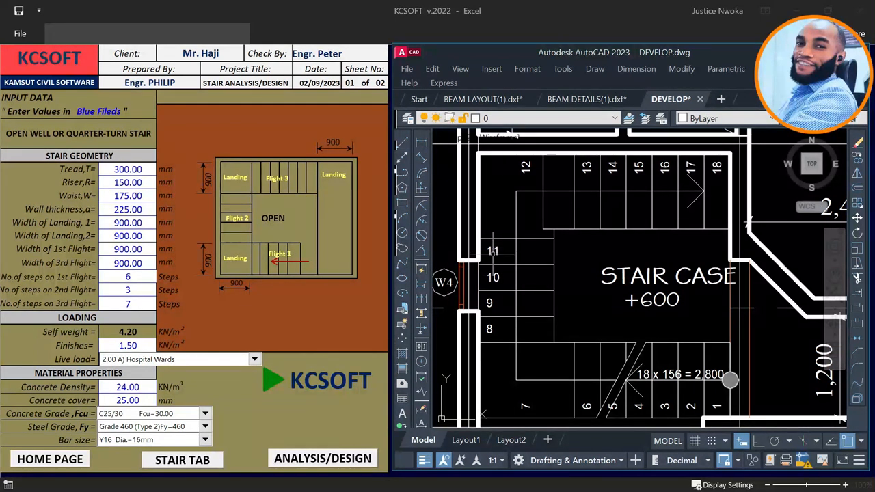
left_click(125, 292)
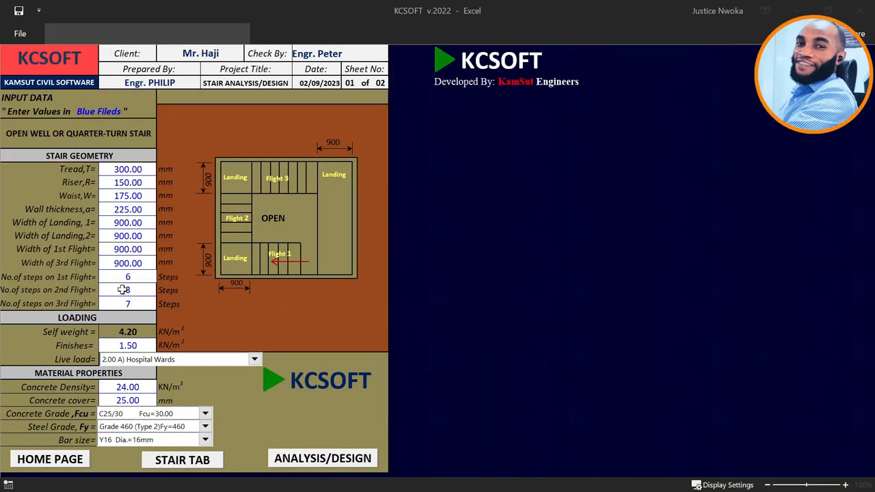
type("8")
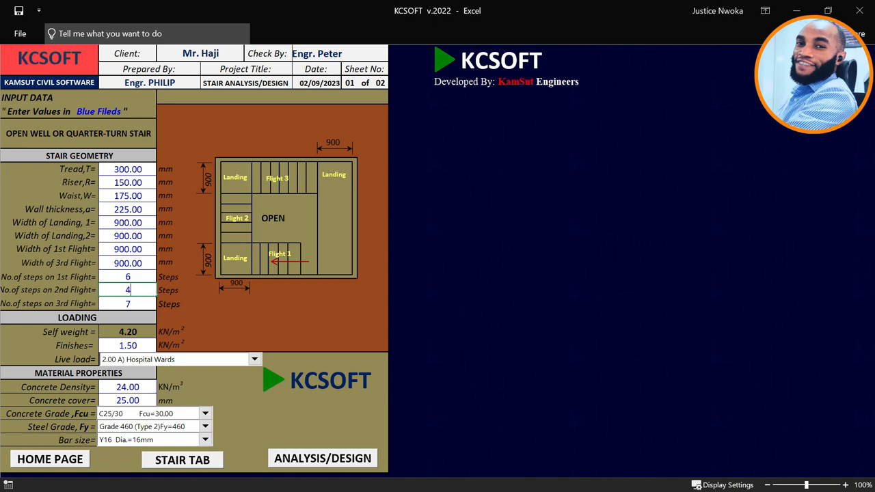
Examine steps 13 to 18 in the DEVELOP drawing in AutoCAD and set the number of steps on the 3rd flight to 6 in Excel.
left_click(129, 305)
type("7")
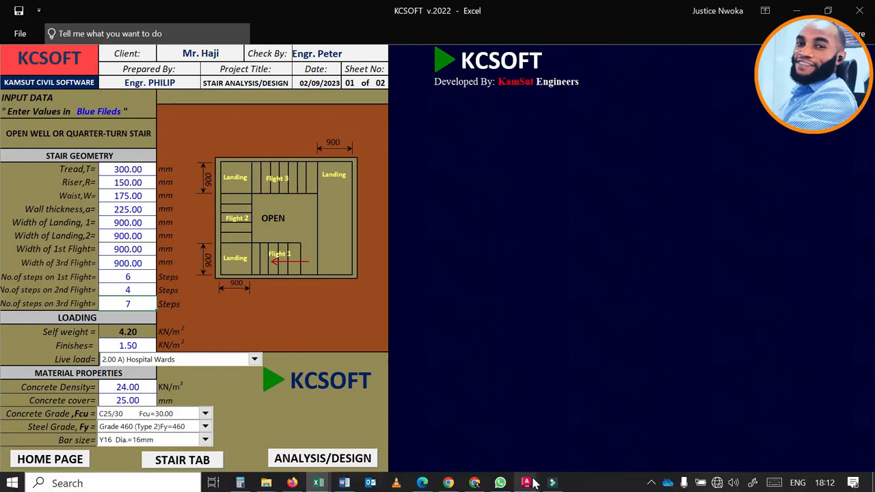
left_click(527, 483)
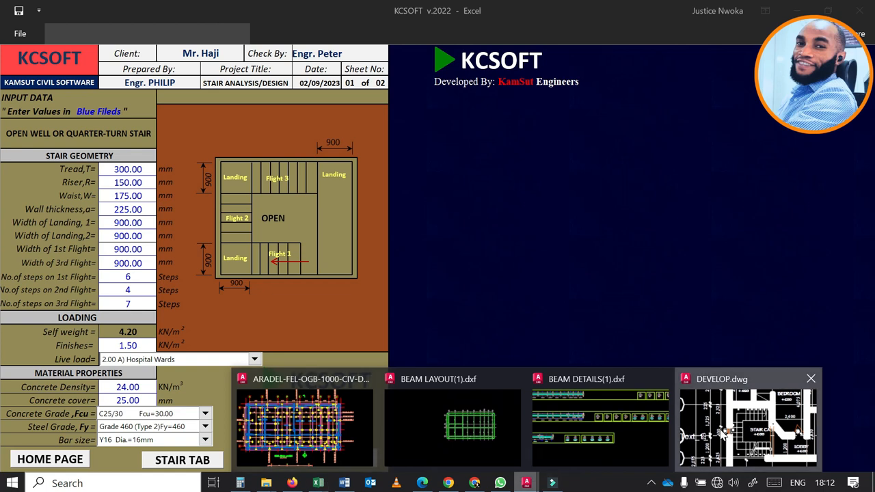
left_click(723, 434)
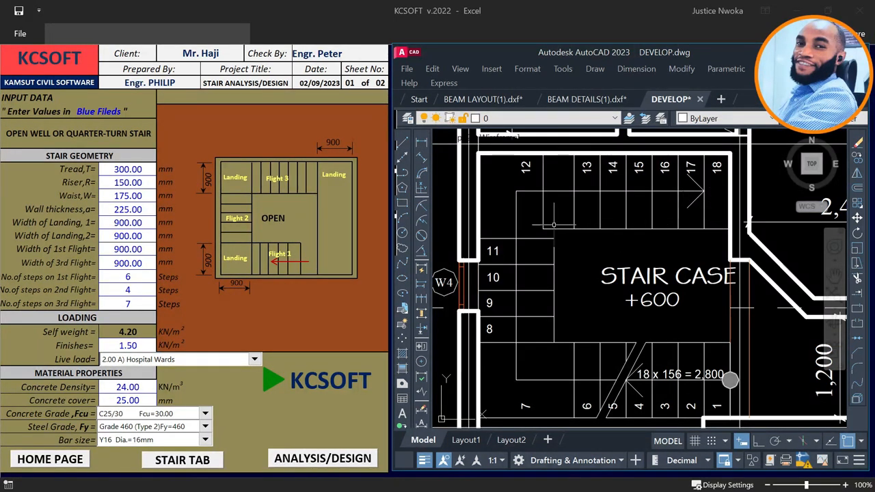
left_click(128, 306)
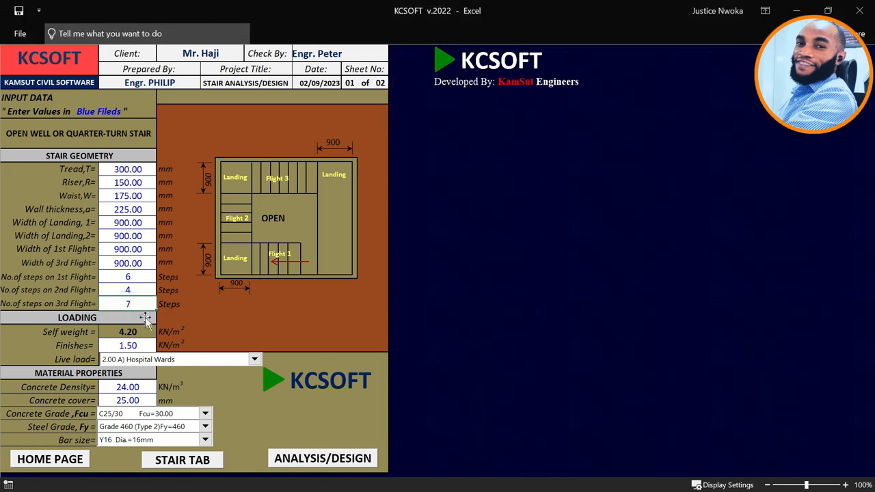
mouse_move(437, 489)
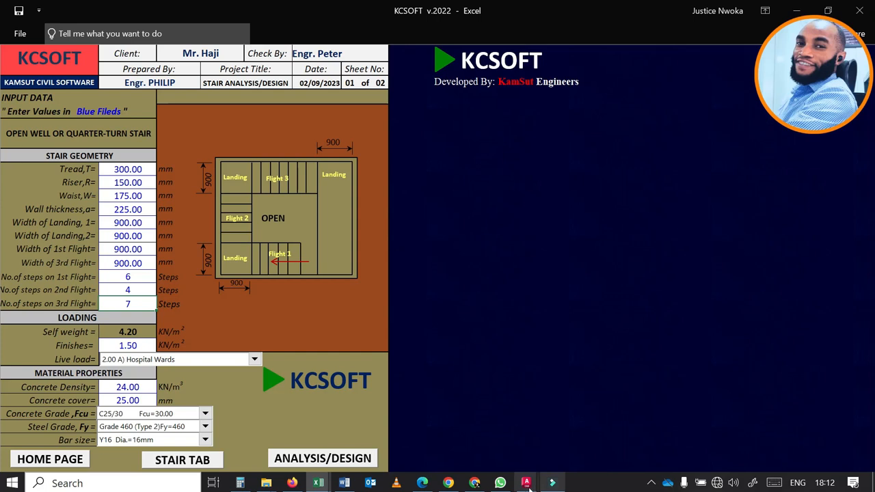
mouse_move(527, 484)
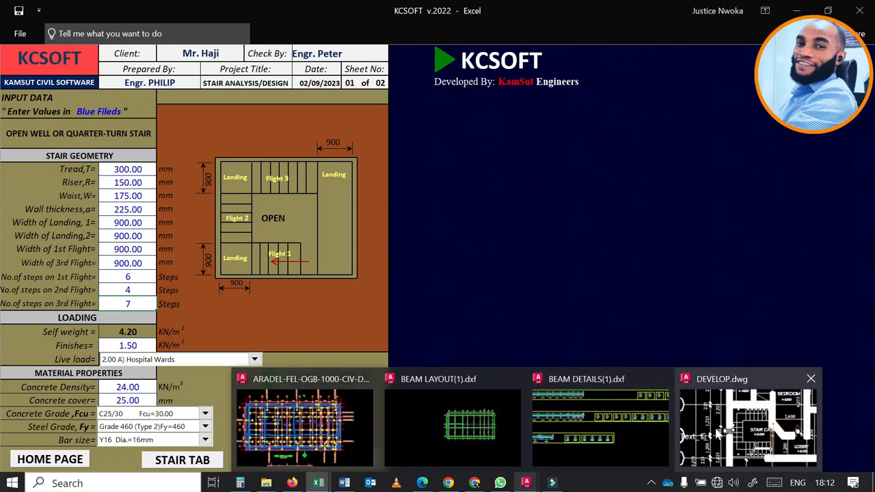
left_click(717, 432)
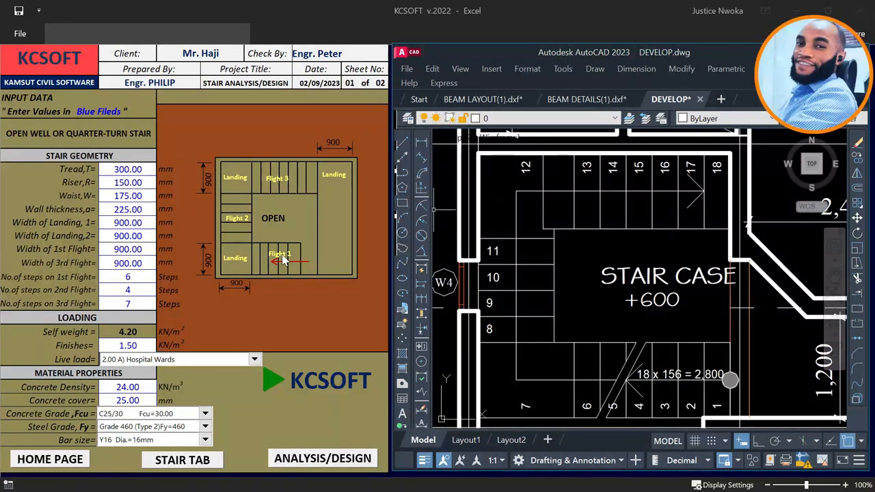
left_click(120, 306)
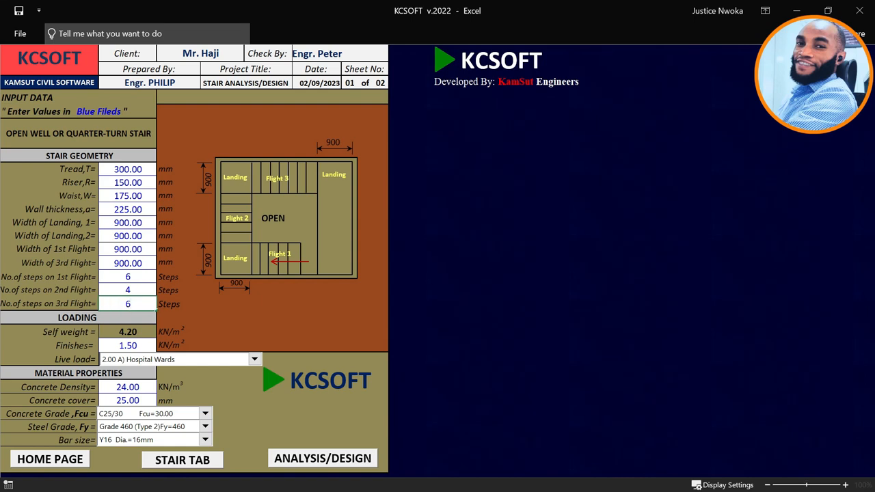
left_click(220, 335)
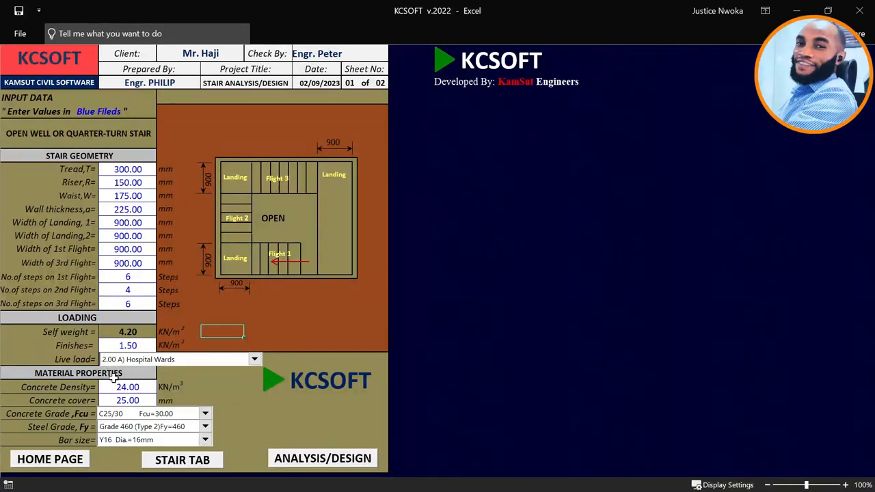
Check the self weight and set the finishes load to 1.25 kN/m².
left_click(120, 333)
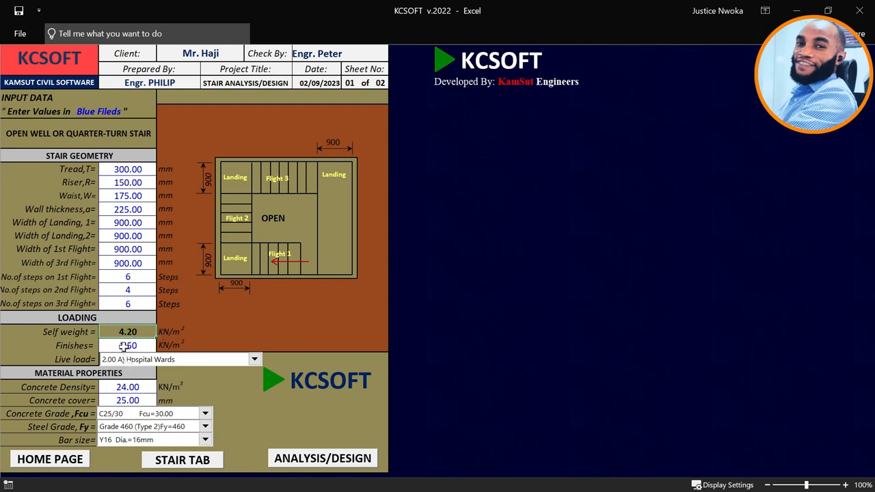
left_click(123, 346)
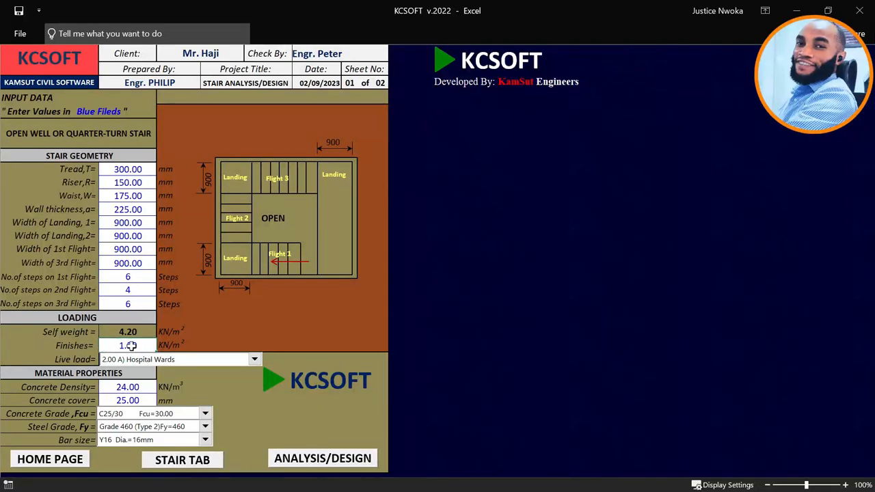
type("1.25")
key("Return")
Review the live load categories and the staircase in AutoCAD, and set the live load to 1.50 A) General domestic use in Excel.
left_click(254, 360)
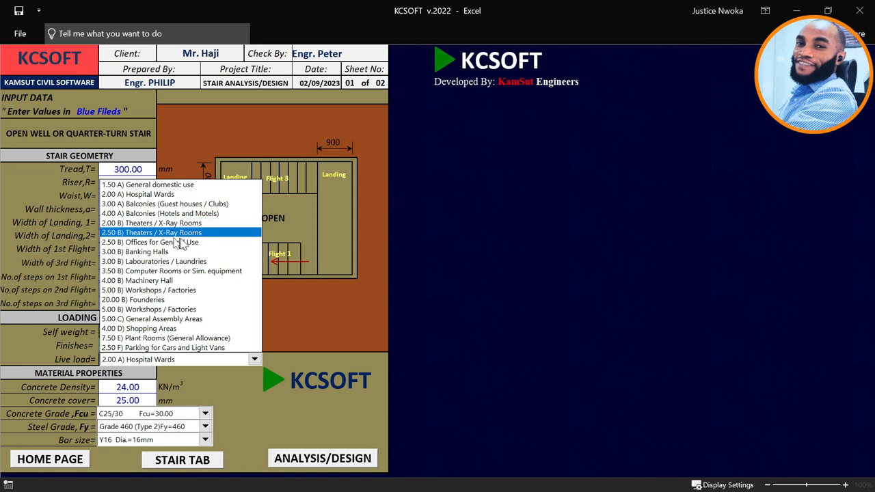
left_click(441, 318)
mouse_move(527, 487)
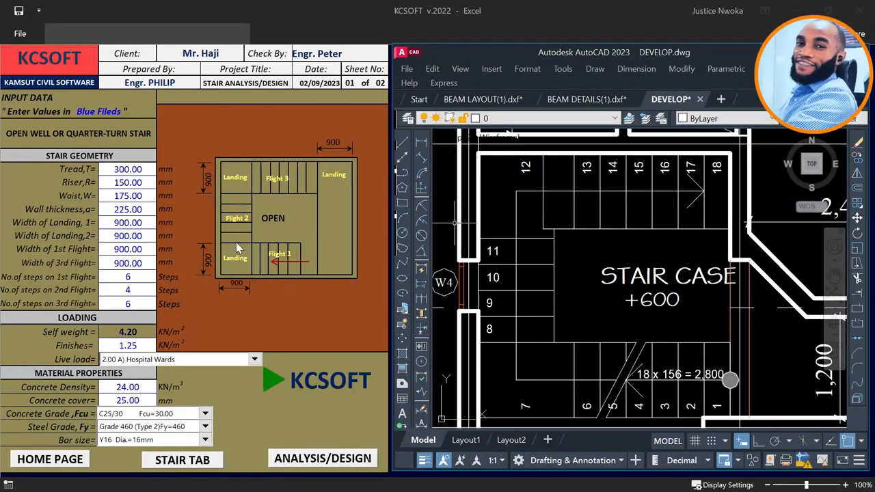
left_click(254, 360)
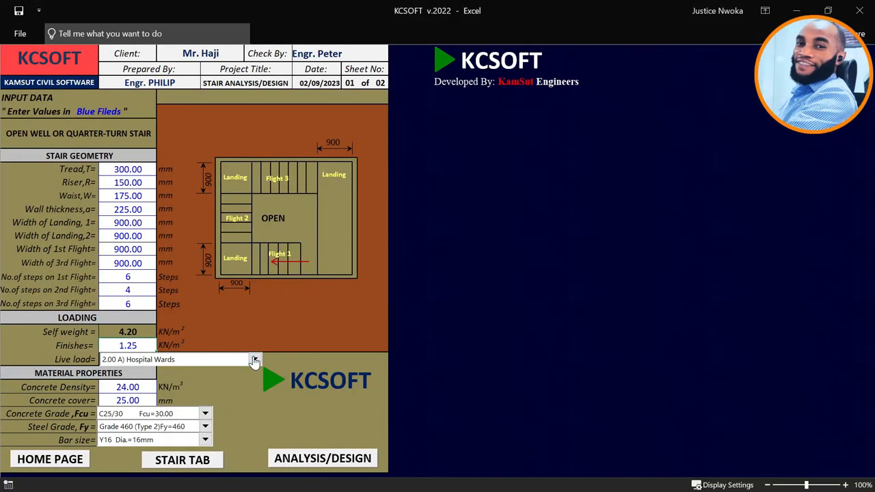
left_click(254, 360)
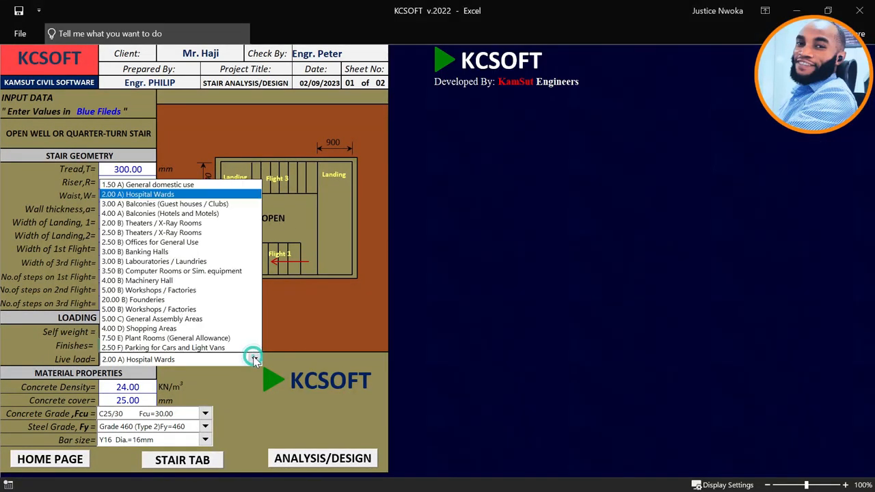
left_click(133, 185)
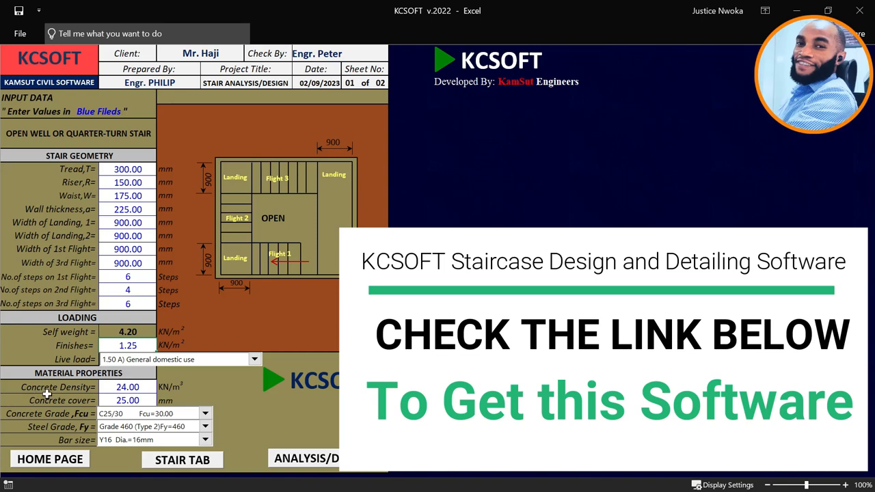
Check the concrete density and cover, and set the concrete grade to C16/20 with Fcu=20.00.
left_click(129, 387)
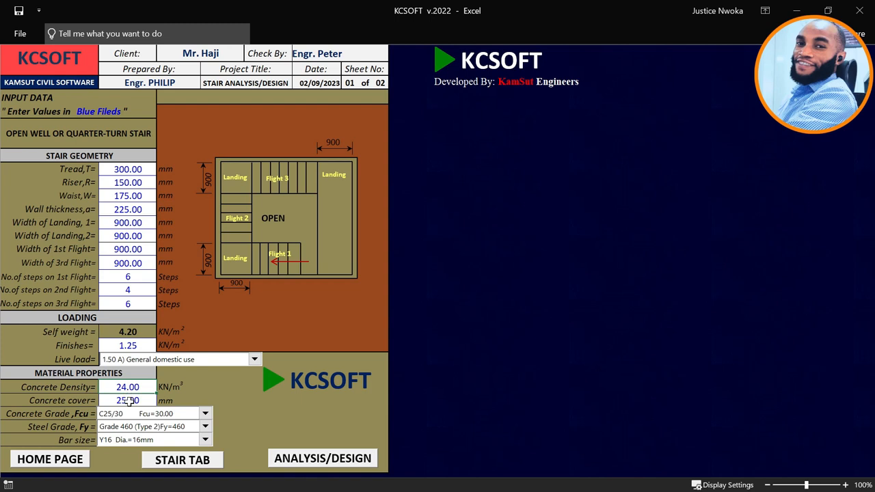
left_click(129, 401)
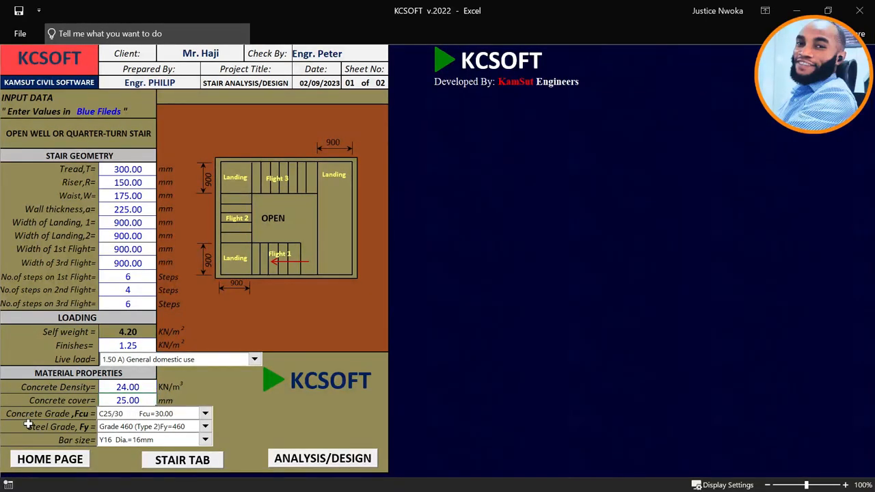
left_click(205, 414)
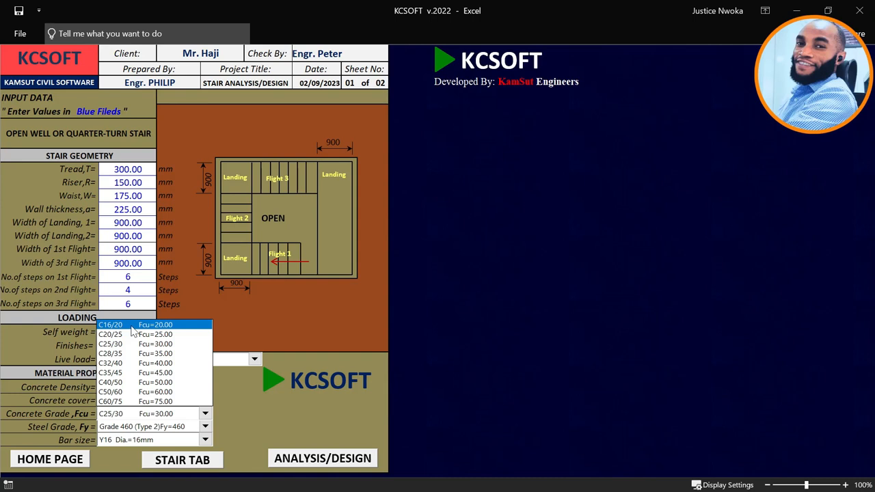
left_click(130, 325)
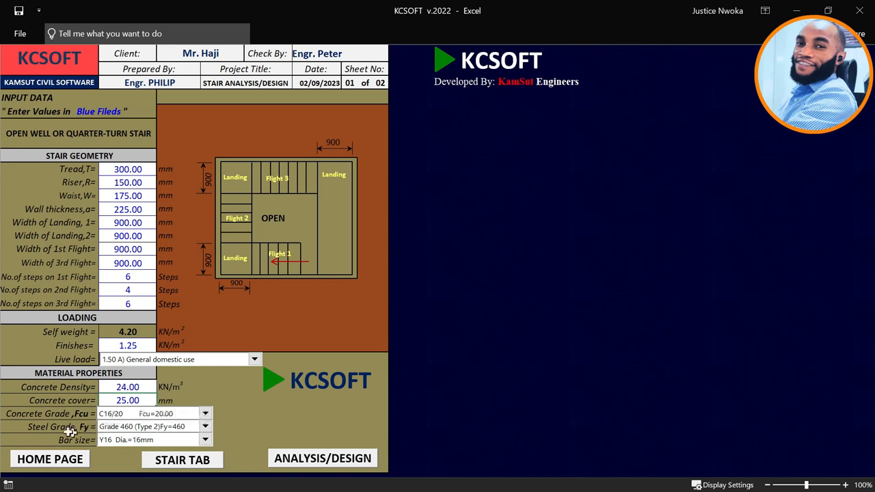
Set the steel grade to Grade 410 (Type 2) Fy=410 and the bar size to Y12 with 12 mm diameter.
left_click(205, 426)
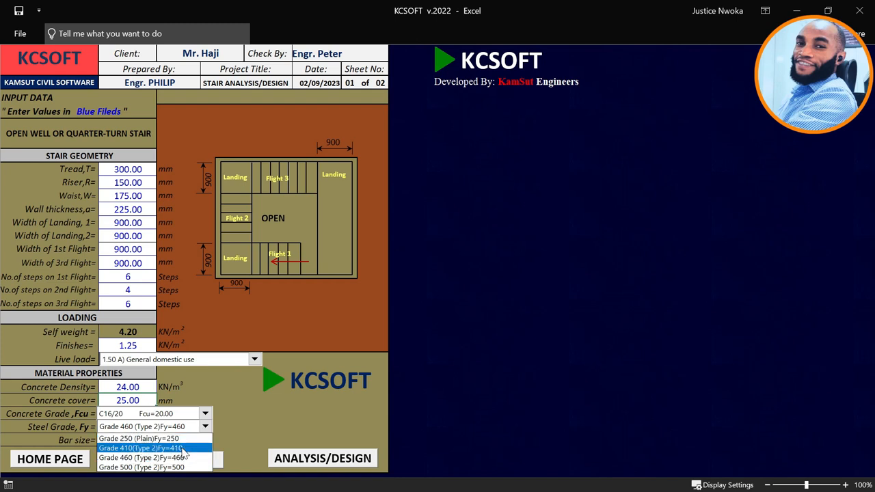
left_click(184, 448)
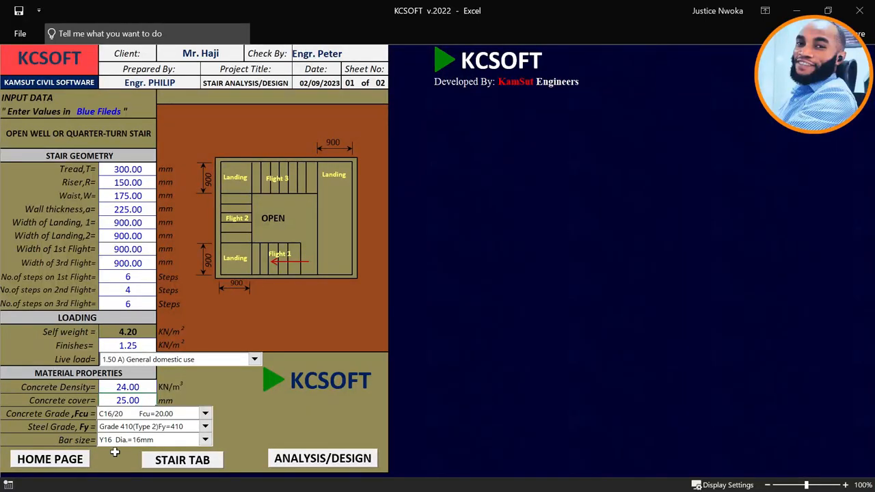
left_click(205, 441)
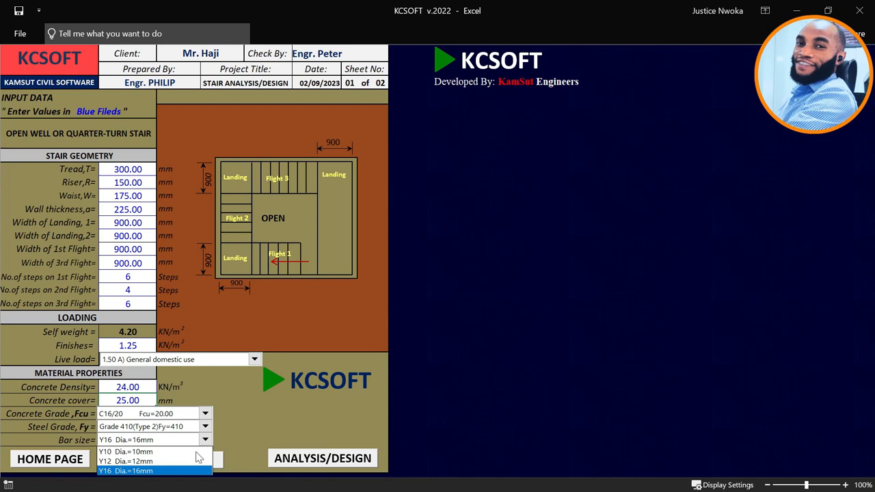
left_click(157, 462)
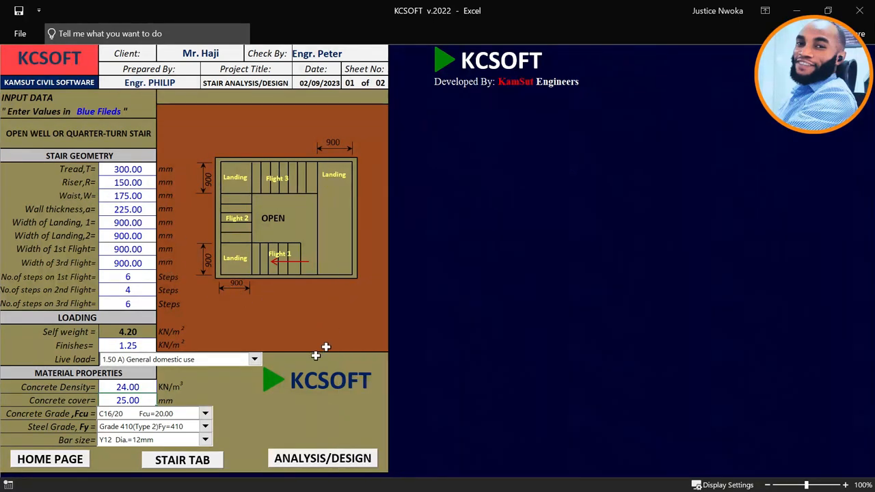
Open the stair analysis/design calculation sheet and examine the design parameters, loading, reinforcement for each flight and the landing, and the deflection check.
left_click(317, 457)
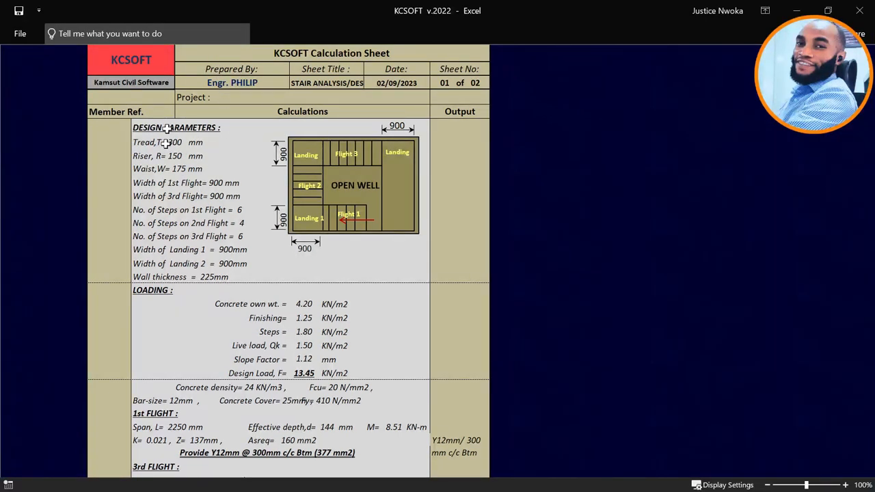
scroll(225, 231, "down", 1)
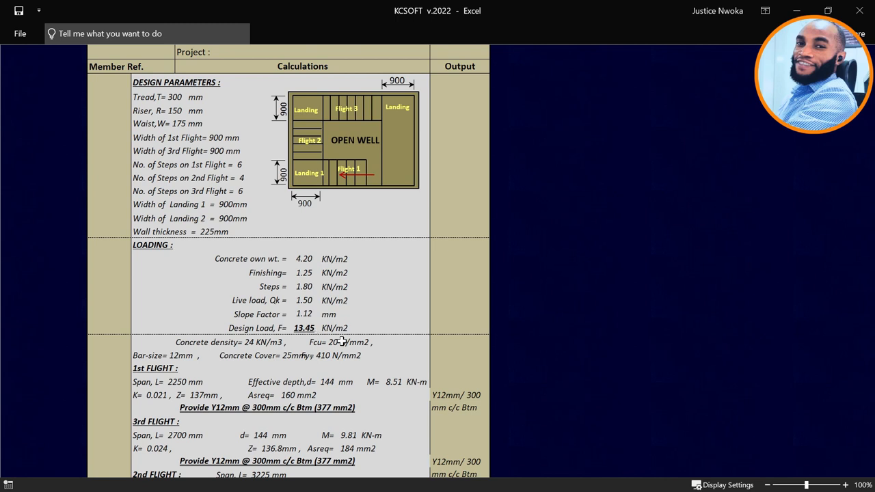
scroll(244, 316, "down", 1)
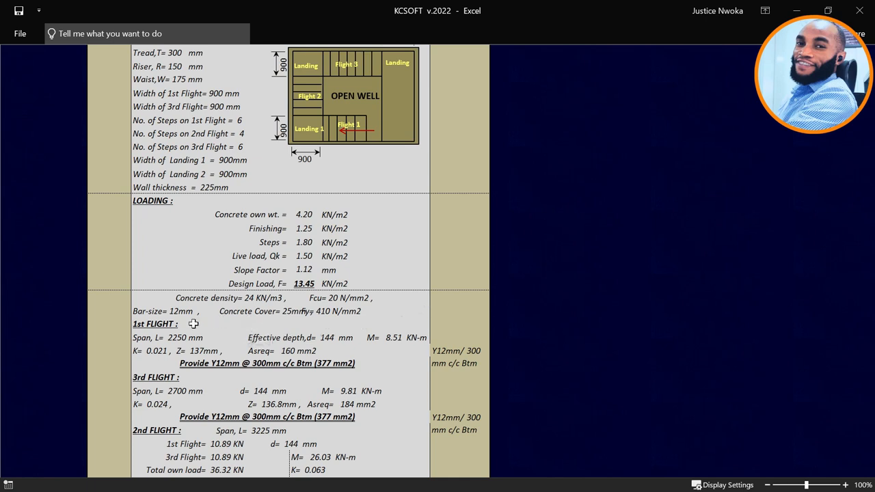
scroll(185, 317, "down", 1)
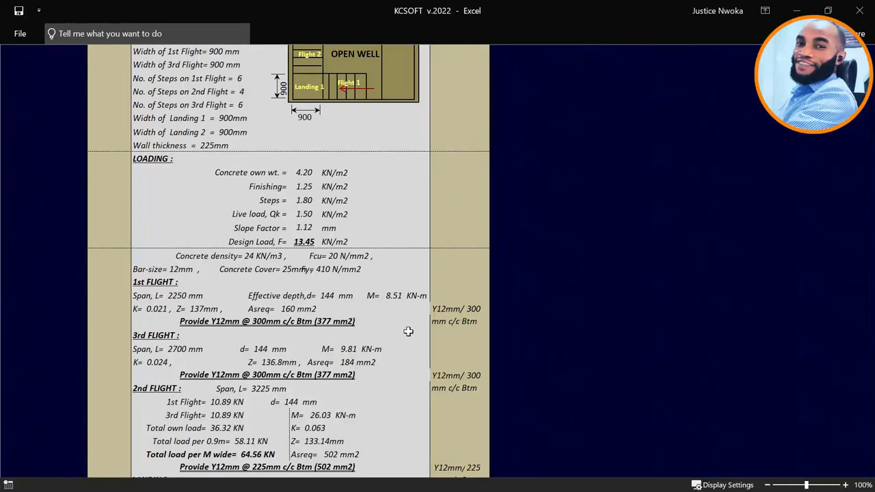
scroll(456, 319, "up", 2)
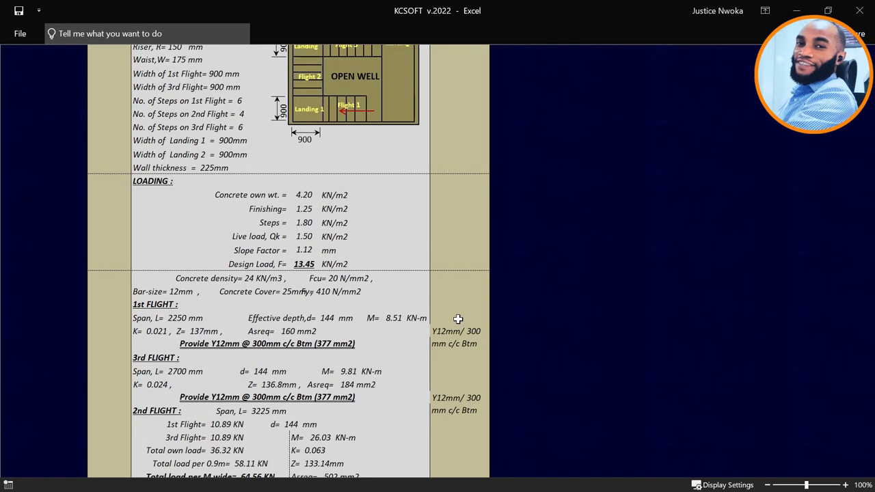
scroll(469, 208, "up", 1)
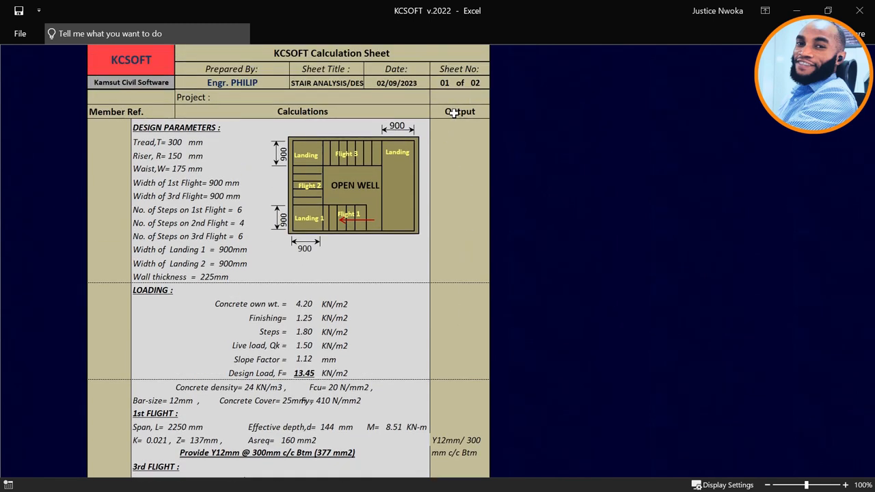
scroll(451, 192, "down", 1)
scroll(447, 338, "down", 2)
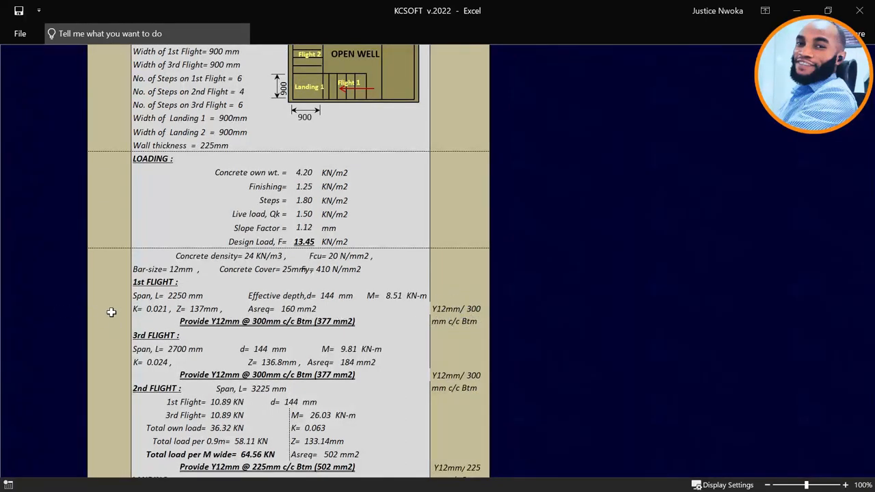
scroll(150, 306, "down", 1)
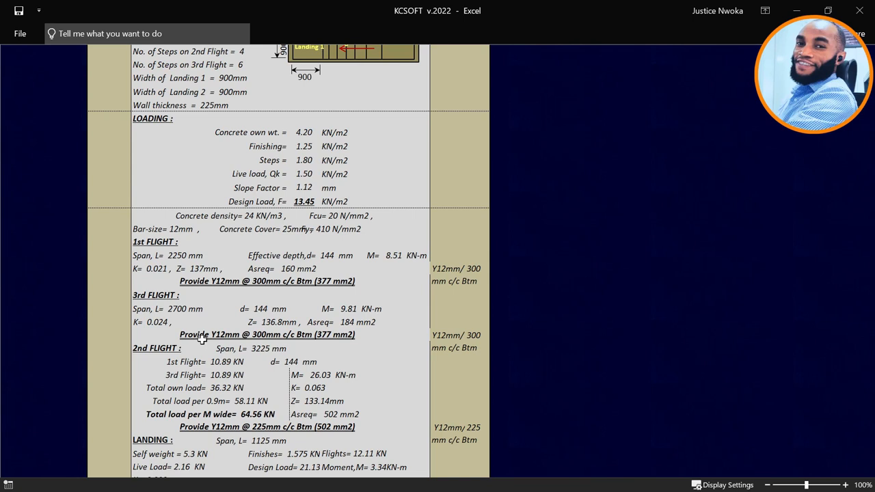
scroll(230, 330, "down", 1)
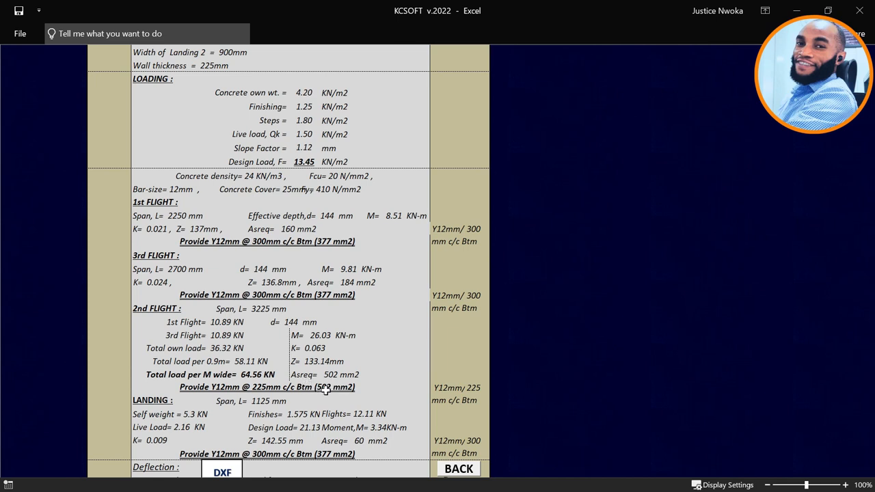
scroll(333, 388, "down", 3)
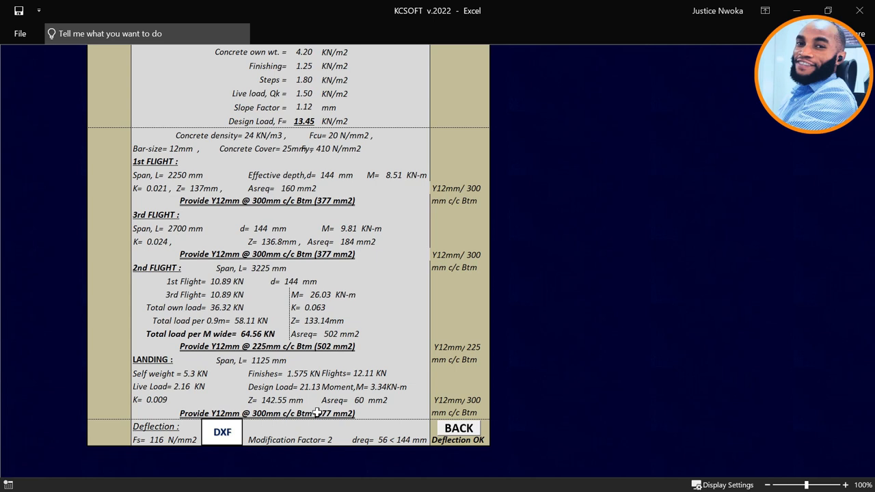
scroll(328, 369, "down", 1)
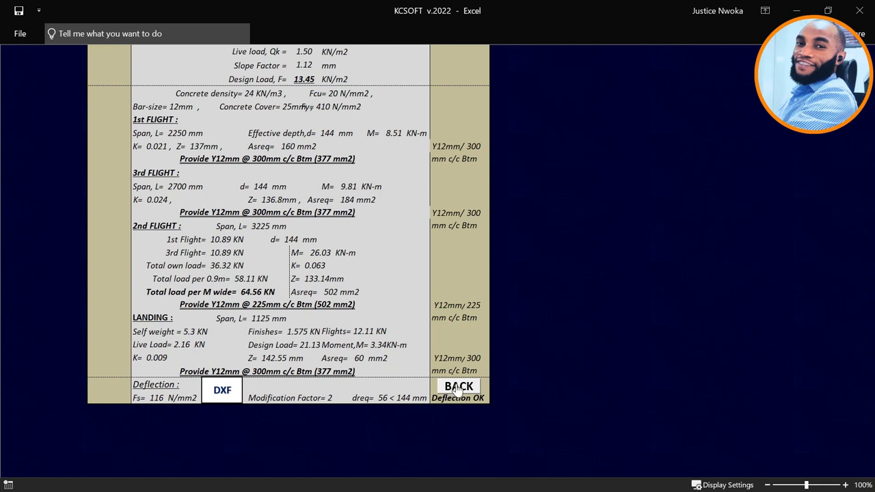
Set the stair waist to 70 mm, rerun the analysis/design, and examine the flights' reinforcement and the deflection check.
left_click(458, 387)
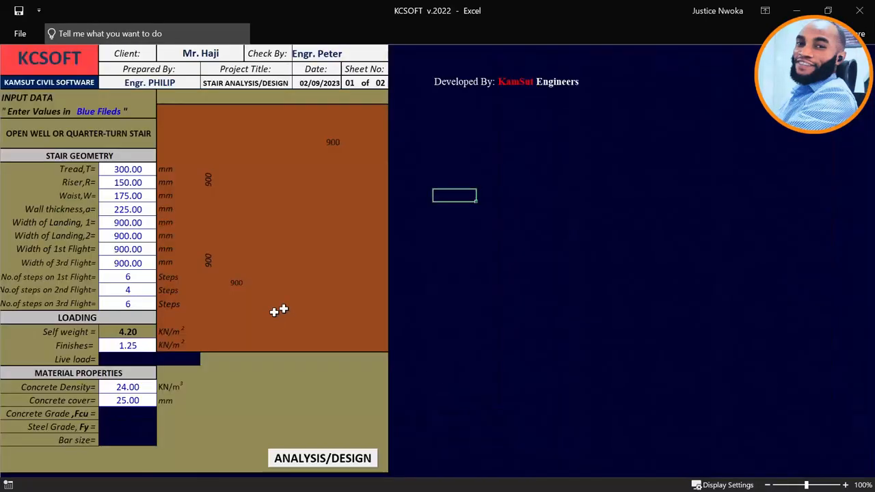
left_click(129, 195)
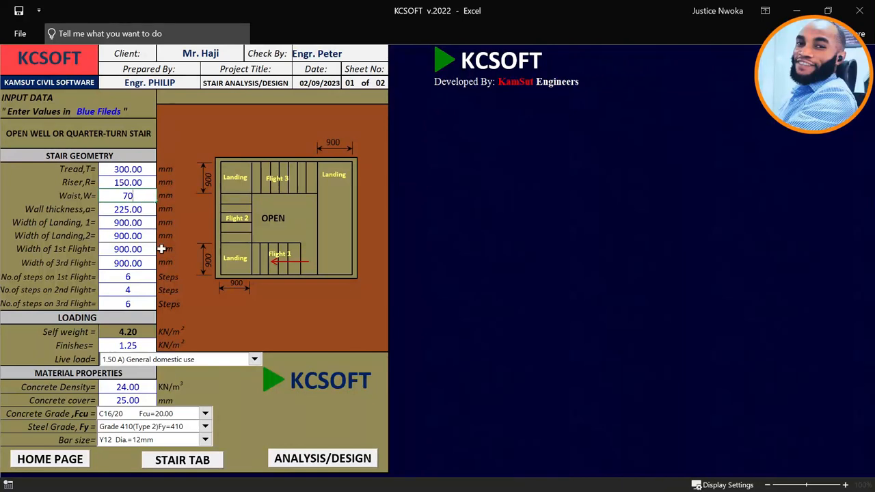
left_click(298, 312)
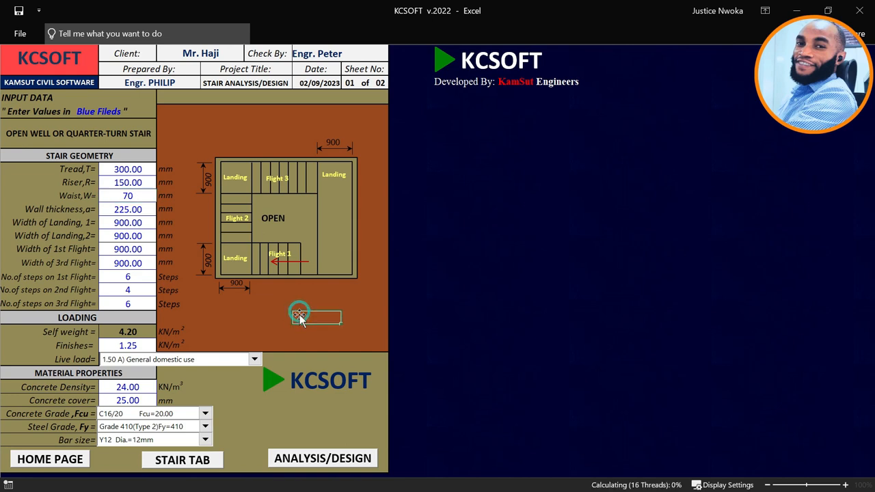
left_click(332, 458)
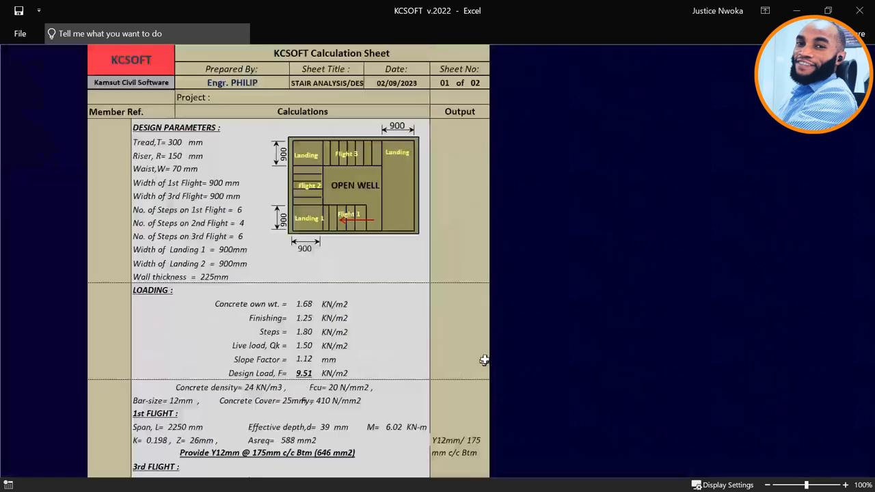
scroll(437, 328, "down", 5)
scroll(428, 329, "down", 3)
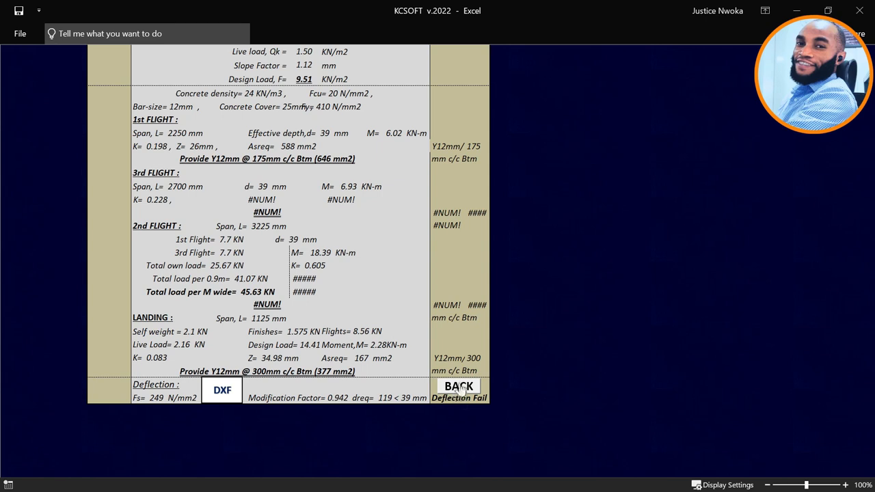
Set the waist back to 175 mm, rerun the analysis/design, and review the recalculated flights, landing and deflection check.
left_click(460, 387)
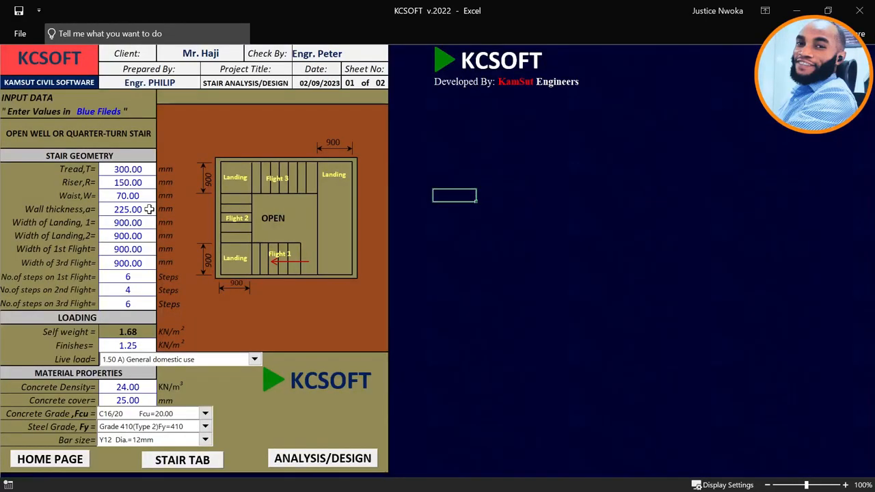
key("Return")
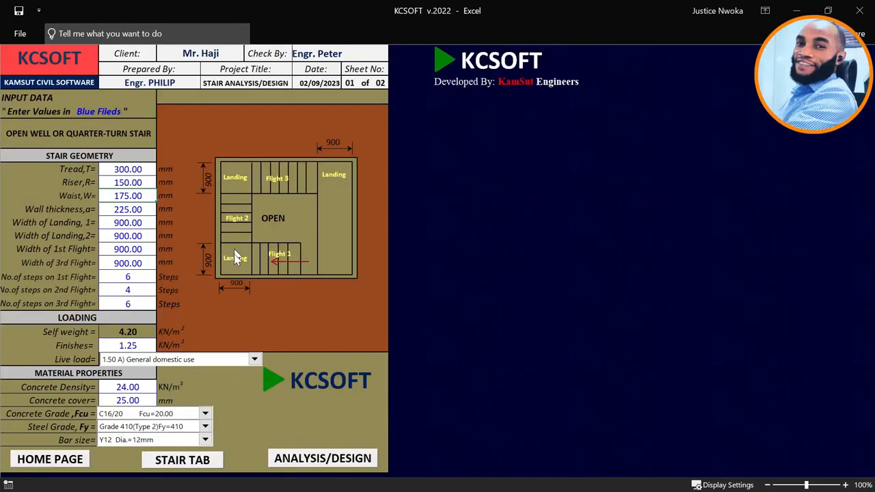
left_click(311, 458)
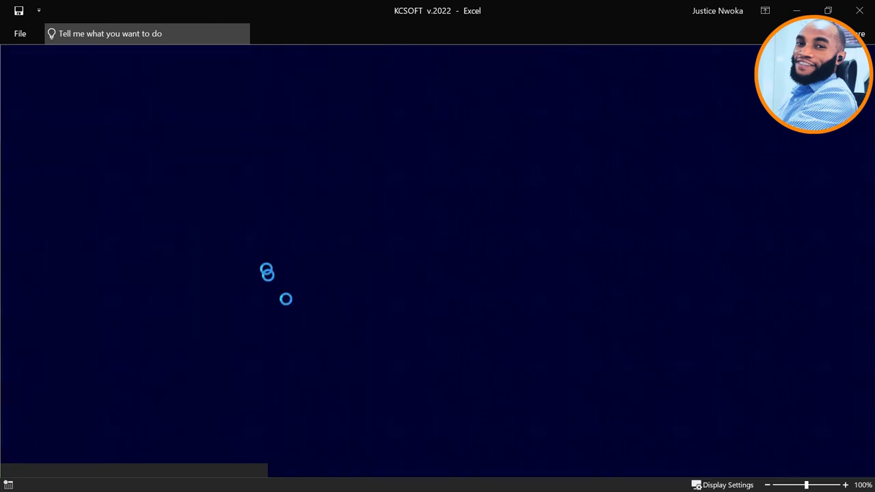
scroll(458, 417, "down", 5)
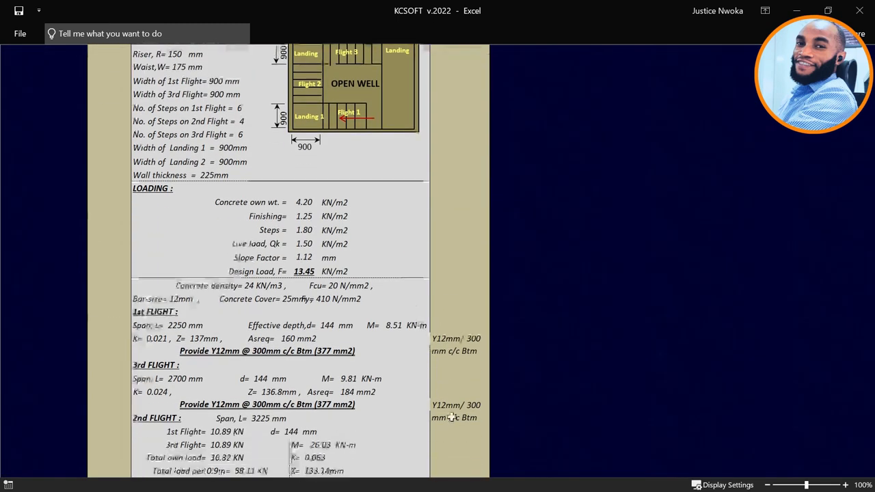
scroll(468, 440, "down", 3)
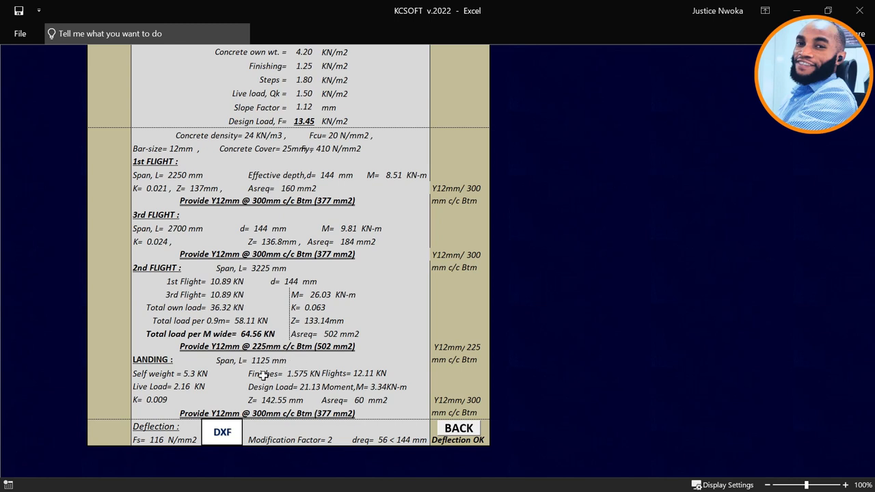
Generate the DXF detail from the calculation sheet and examine the reinforced staircase plan of OPEN WELL DETAIL in AutoCAD.
left_click(230, 440)
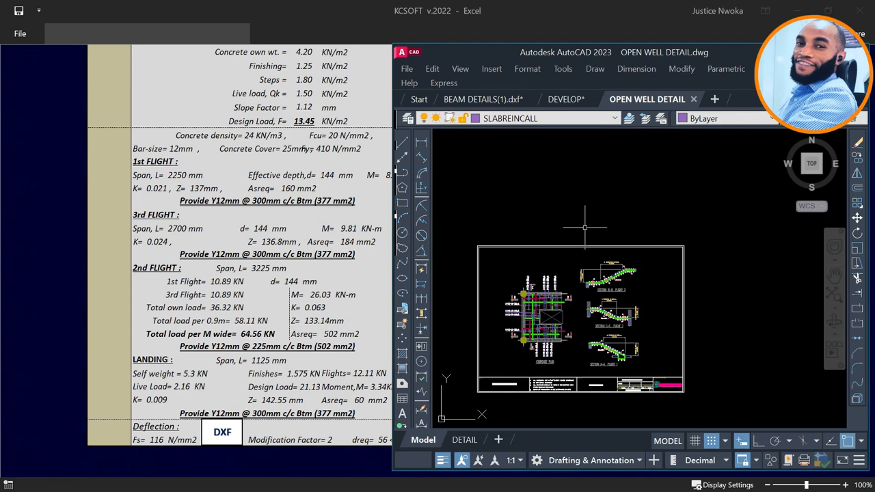
scroll(532, 328, "up", 5)
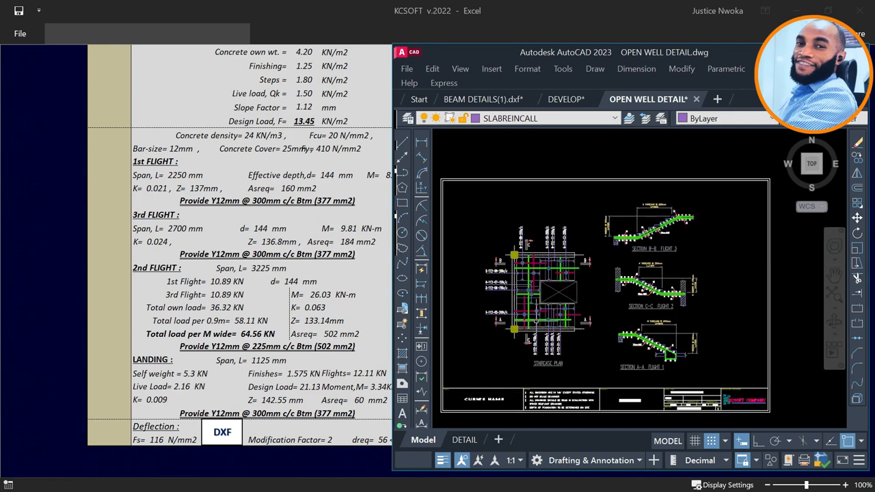
middle_click_drag(536, 275, 579, 254)
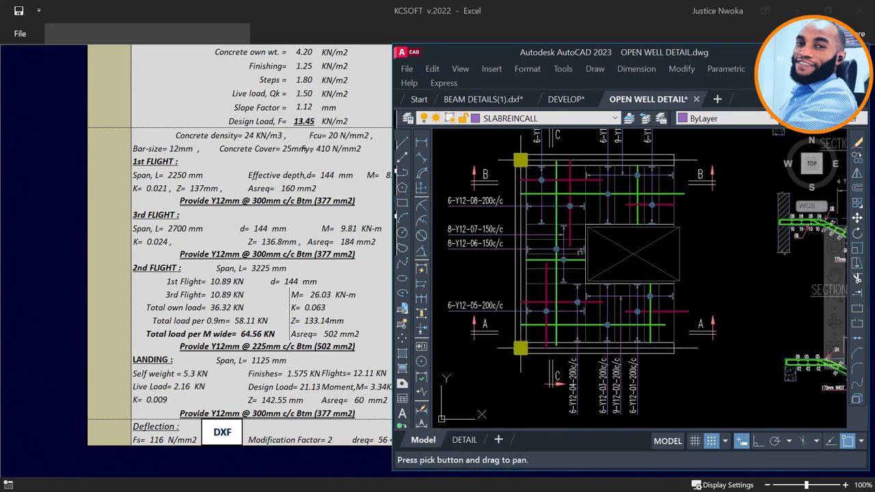
scroll(579, 253, "up", 2)
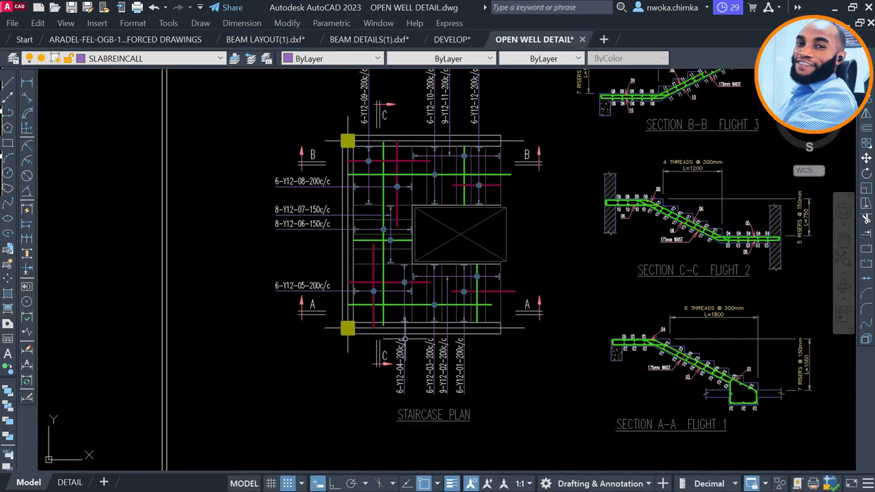
Examine the detail sheet's title block, general notes and consulting engineers' logo.
scroll(404, 337, "down", 5)
scroll(407, 325, "up", 5)
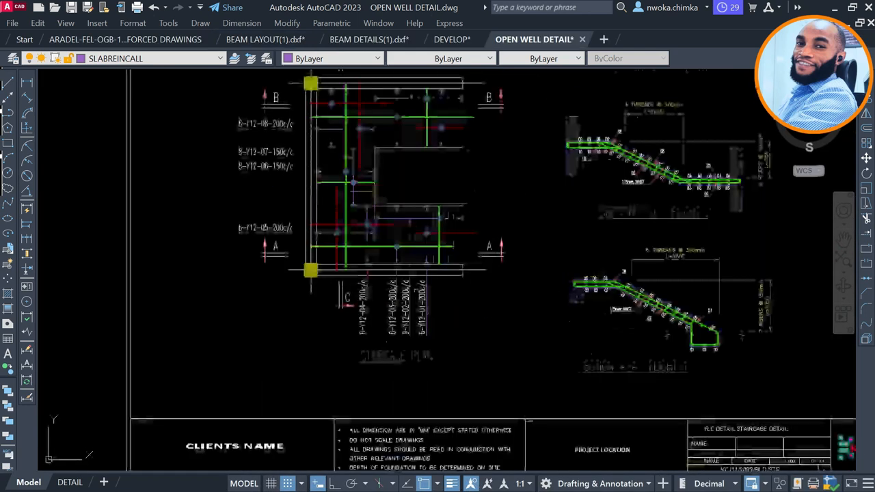
scroll(563, 309, "down", 3)
scroll(564, 309, "up", 6)
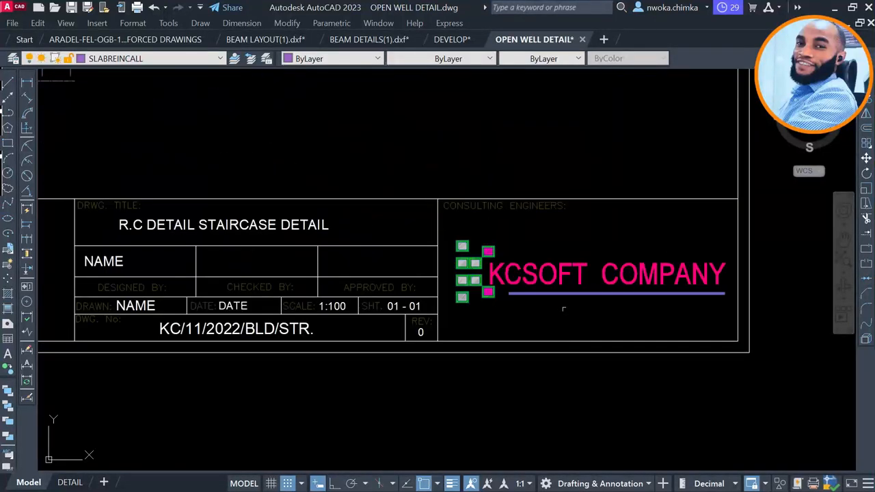
scroll(628, 280, "down", 4)
scroll(518, 275, "down", 1)
middle_click_drag(519, 275, 733, 273)
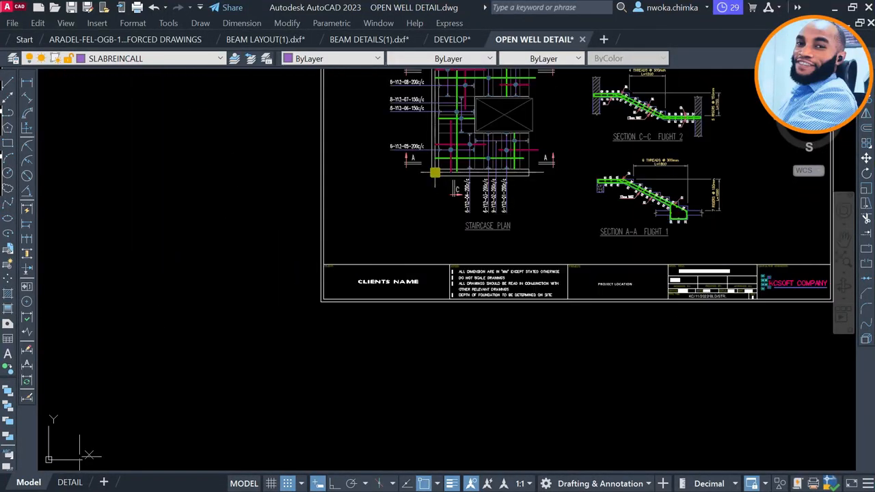
Open the DETAIL layout and inspect the complete staircase sheet with its plan and three flight sections.
left_click(69, 482)
left_click(283, 483)
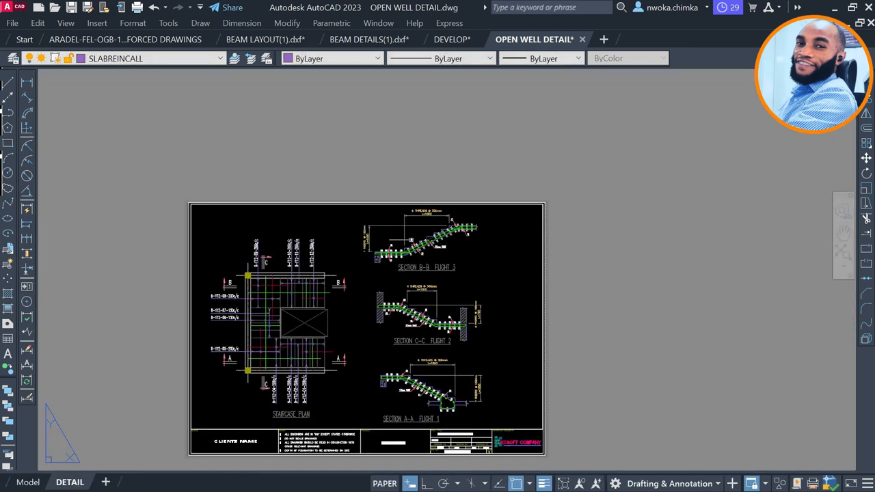
scroll(382, 308, "down", 2)
scroll(350, 295, "up", 1)
scroll(350, 295, "up", 4)
scroll(350, 295, "down", 4)
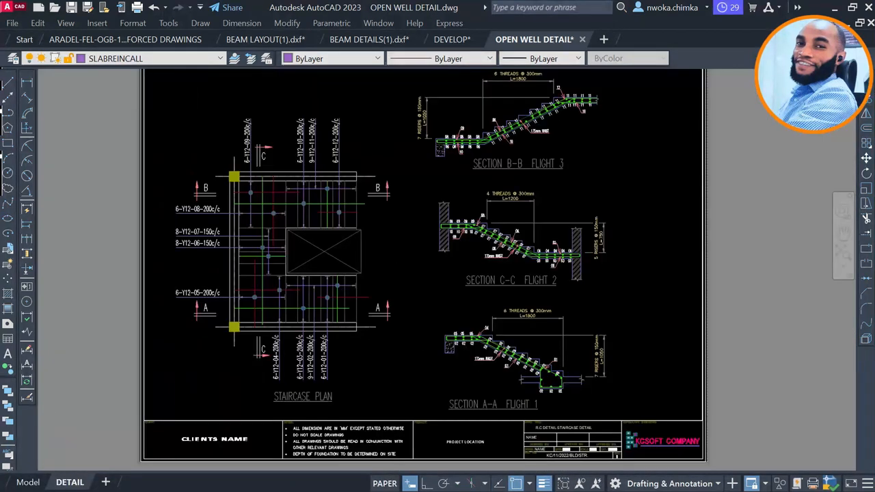
Return to model space and examine the staircase plan's reinforcement callouts, section marks and open well.
left_click(28, 481)
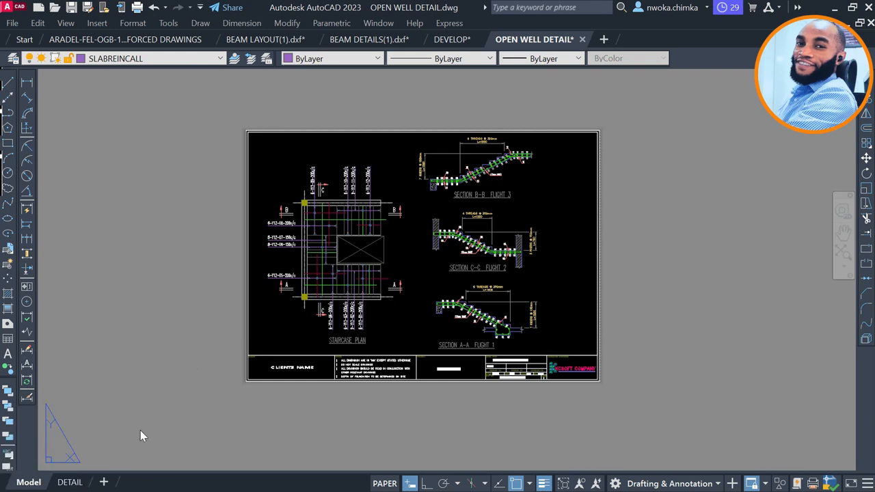
scroll(319, 218, "up", 5)
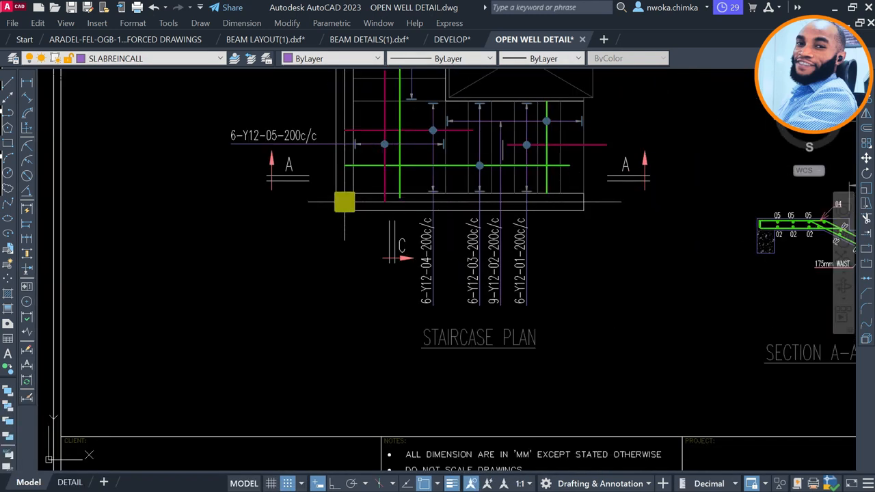
middle_click_drag(316, 218, 311, 244)
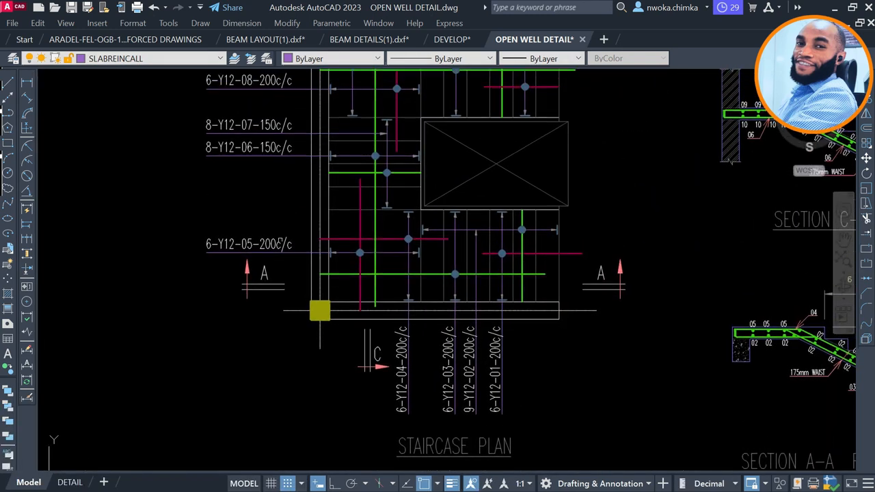
scroll(222, 253, "up", 2)
middle_click_drag(322, 200, 320, 318)
scroll(334, 268, "down", 2)
middle_click_drag(431, 208, 375, 244)
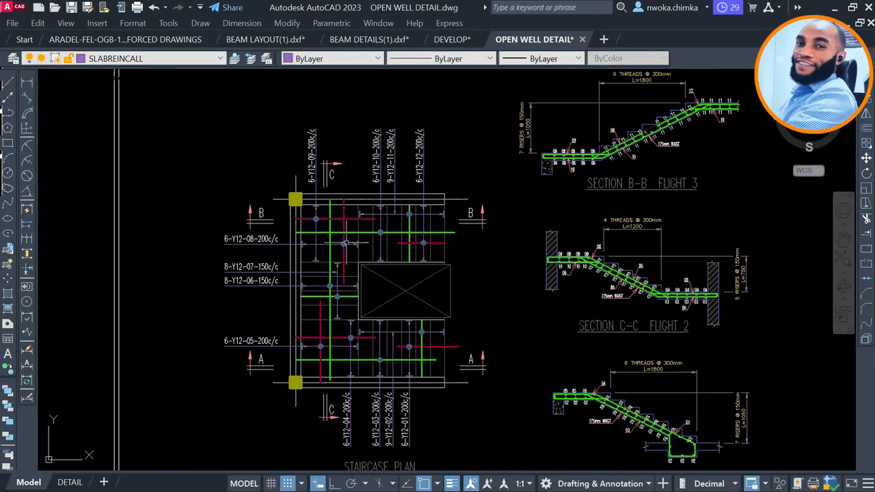
scroll(343, 248, "up", 1)
middle_click_drag(361, 275, 330, 206)
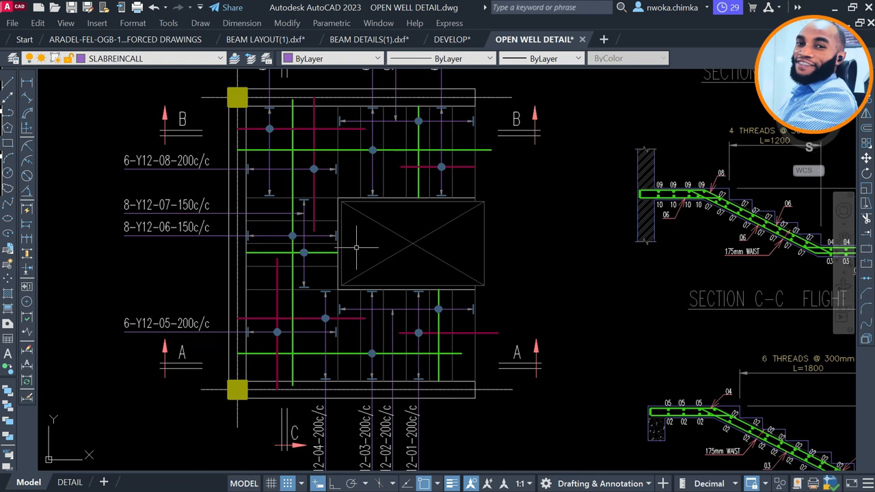
Examine Section A-A of Flight 1 for its treads, risers, waist and reinforcement bar marks.
middle_click_drag(498, 247, 335, 247)
mouse_move(495, 259)
middle_mouse_down()
mouse_move(480, 157)
mouse_move(434, 95)
middle_mouse_up()
scroll(567, 199, "up", 1)
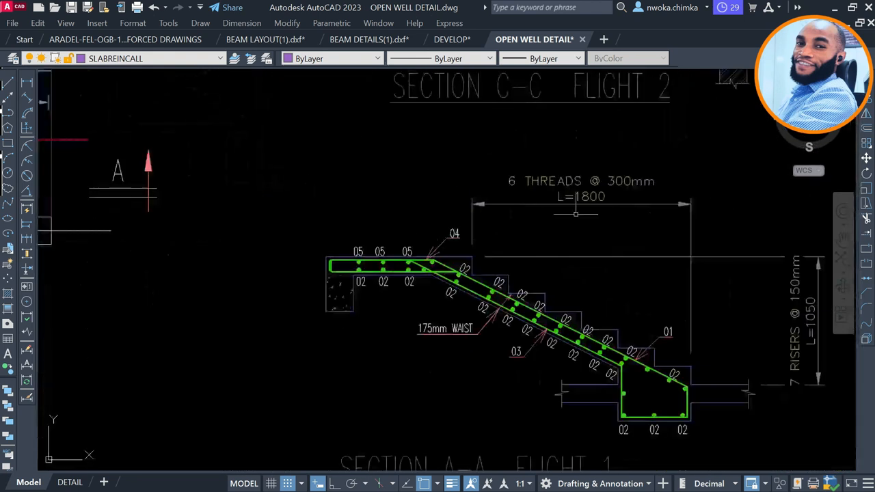
scroll(560, 189, "down", 1)
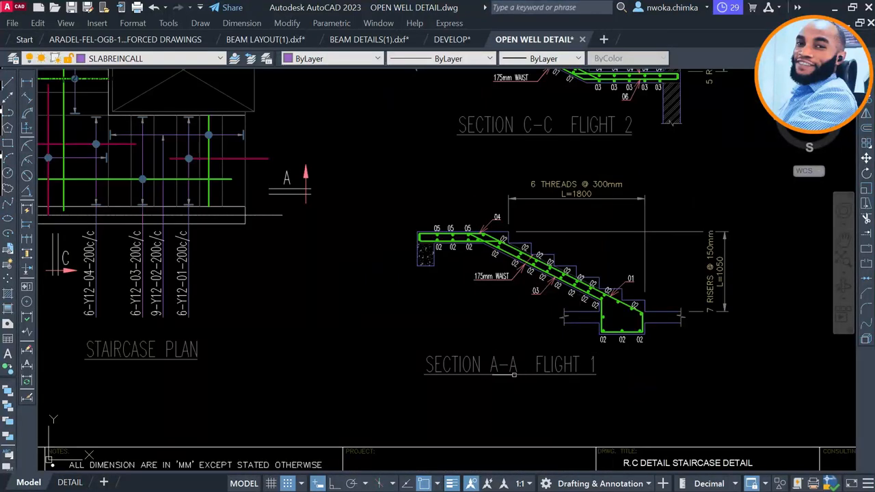
scroll(580, 199, "up", 1)
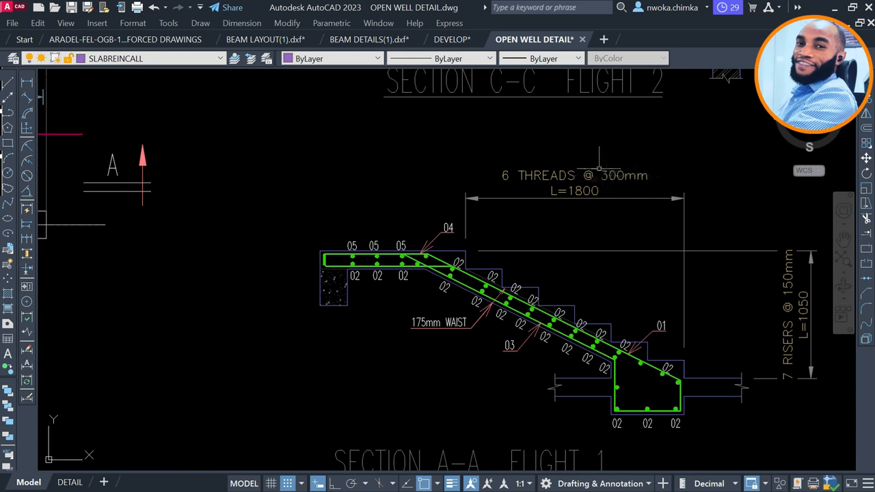
Switch to the DEVELOP drawing and examine the numbered staircase steps on the architectural floor plan.
left_click(454, 40)
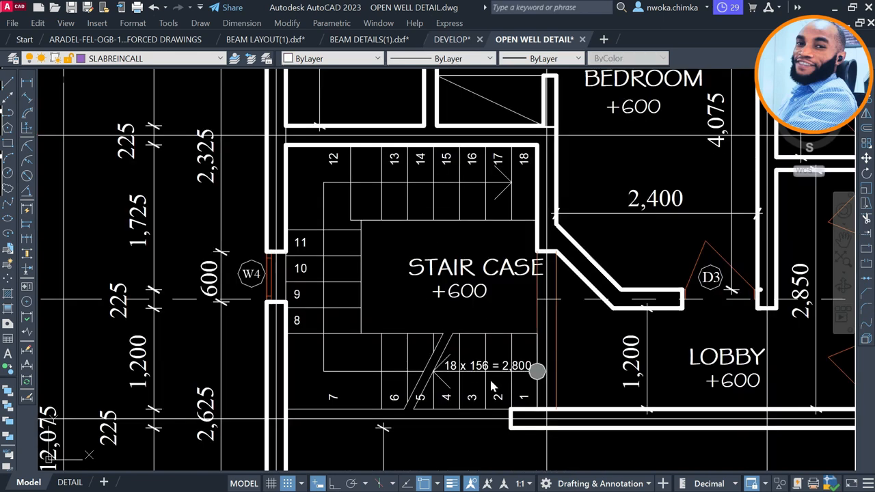
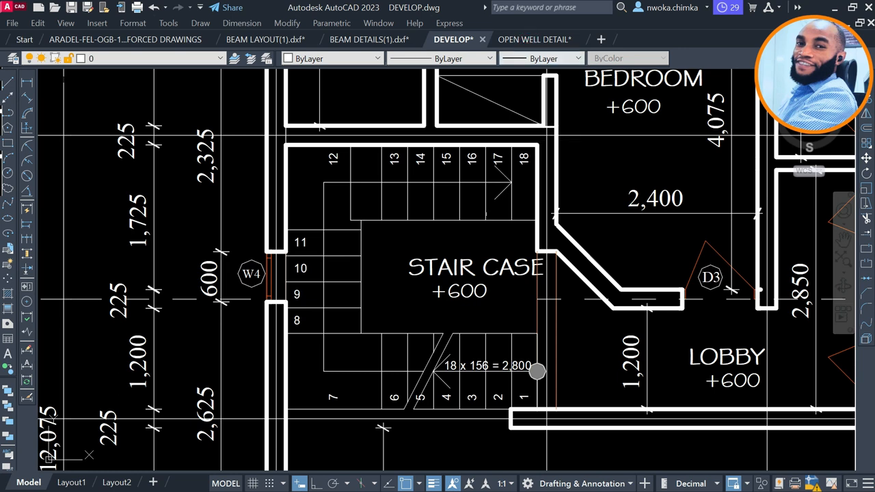
scroll(507, 175, "down", 2)
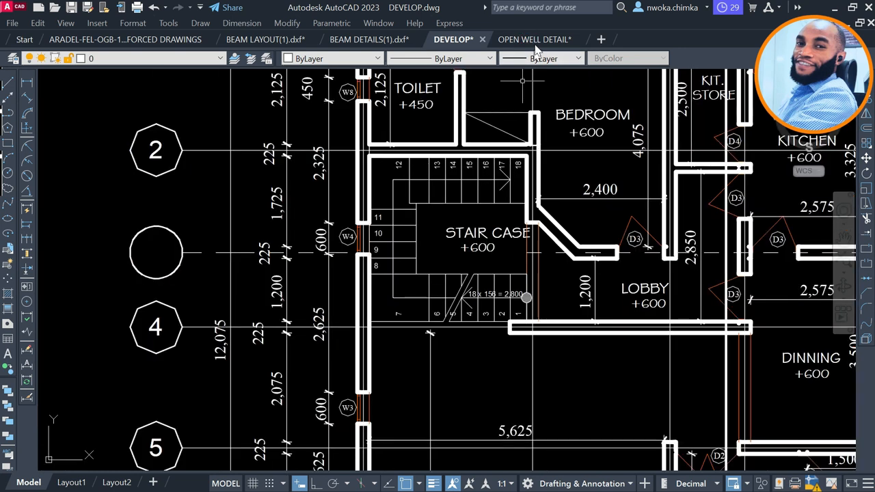
scroll(499, 164, "down", 2)
scroll(499, 161, "up", 2)
scroll(501, 160, "up", 4)
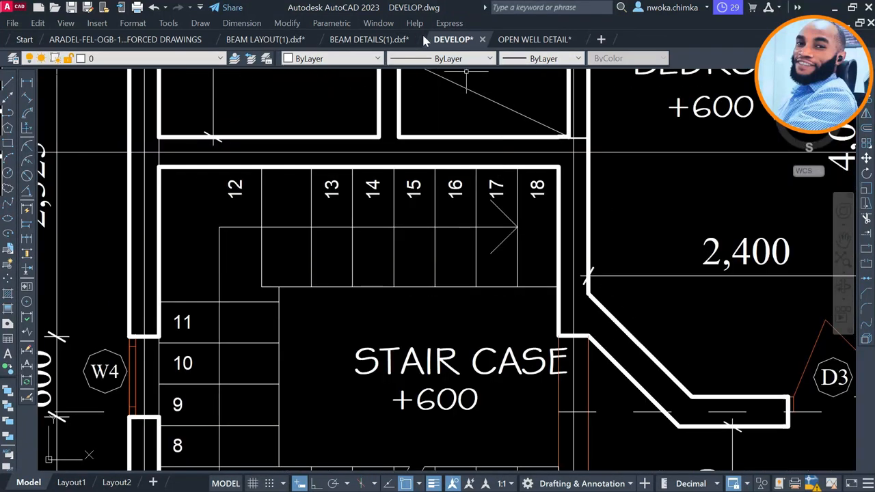
Compare the treads of Section C-C Flight 2 in OPEN WELL DETAIL with the staircase steps in the DEVELOP drawing.
left_click(523, 39)
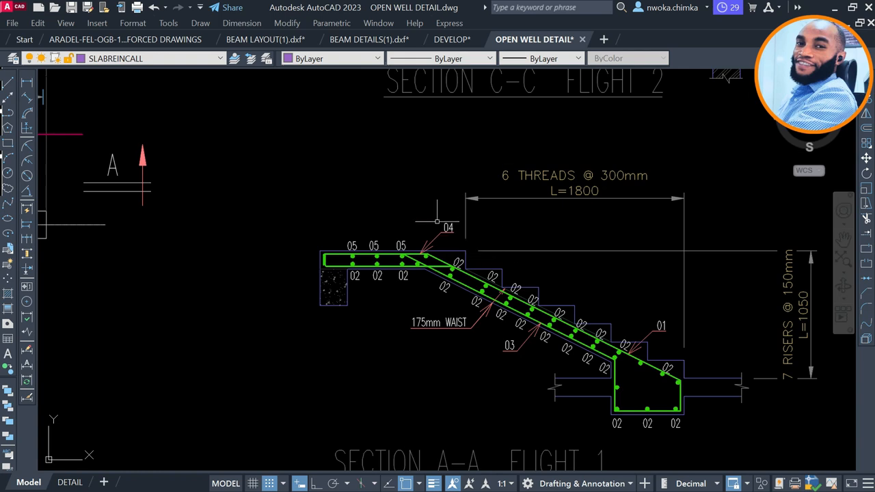
scroll(471, 240, "down", 4)
scroll(531, 129, "up", 6)
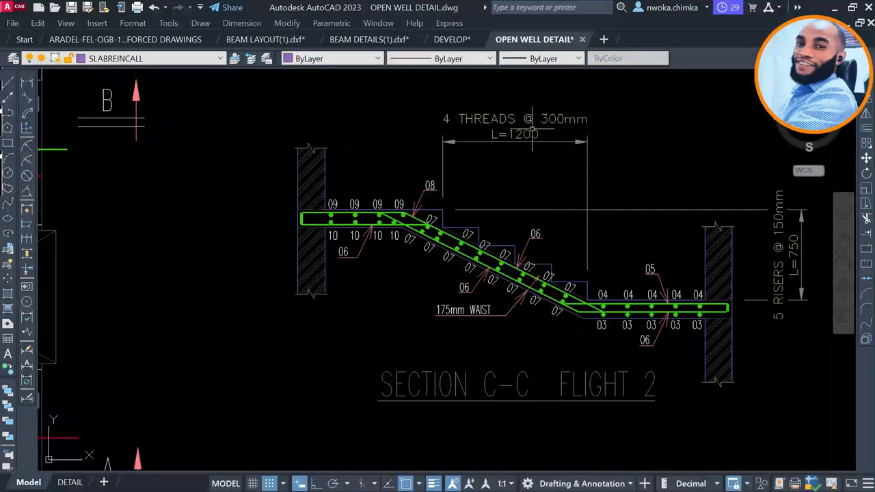
scroll(471, 117, "up", 2)
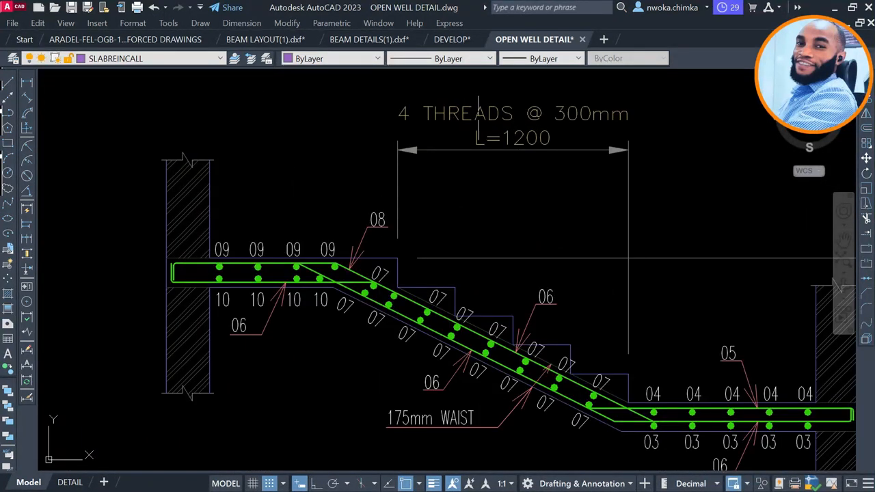
left_click(449, 39)
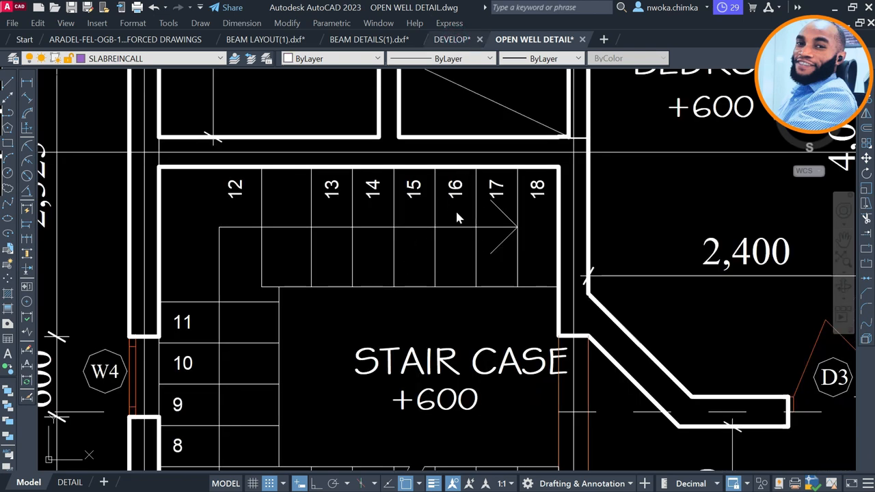
Examine the numbering and direction of steps 1 to 18 around the open well on the DEVELOP floor plan.
scroll(359, 364, "up", 3)
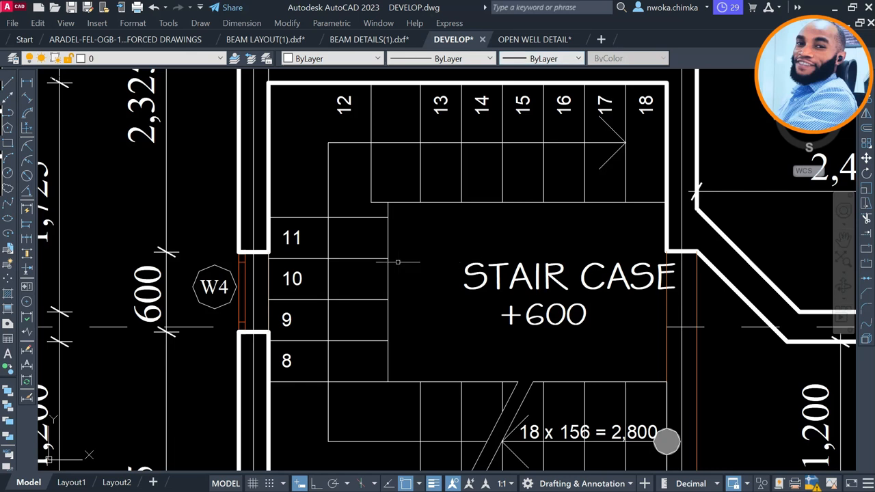
scroll(418, 216, "down", 2)
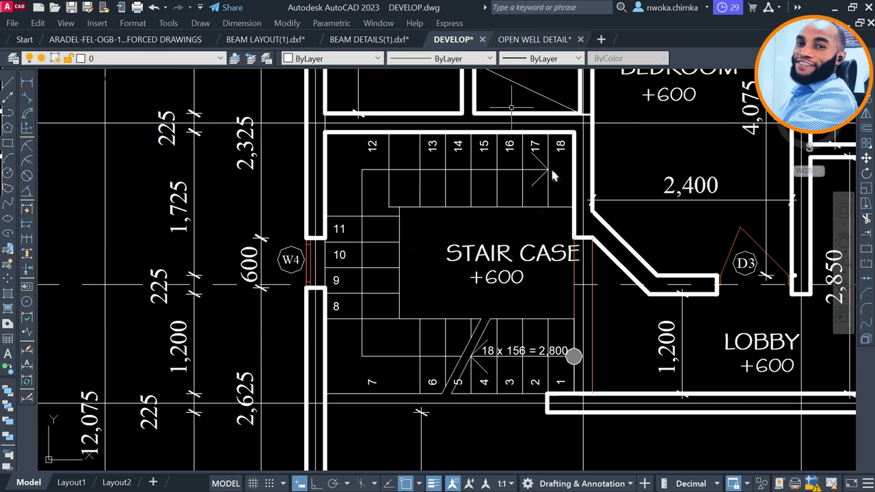
scroll(454, 240, "down", 5)
scroll(454, 241, "down", 3)
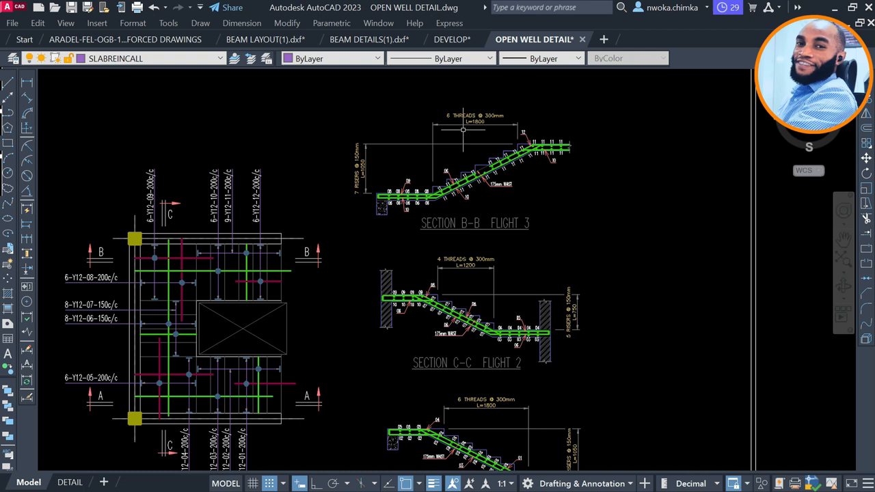
Examine the flight sections and the staircase plan's reinforcement callouts in the OPEN WELL DETAIL drawing.
scroll(468, 130, "up", 5)
scroll(505, 120, "down", 5)
scroll(531, 151, "down", 3)
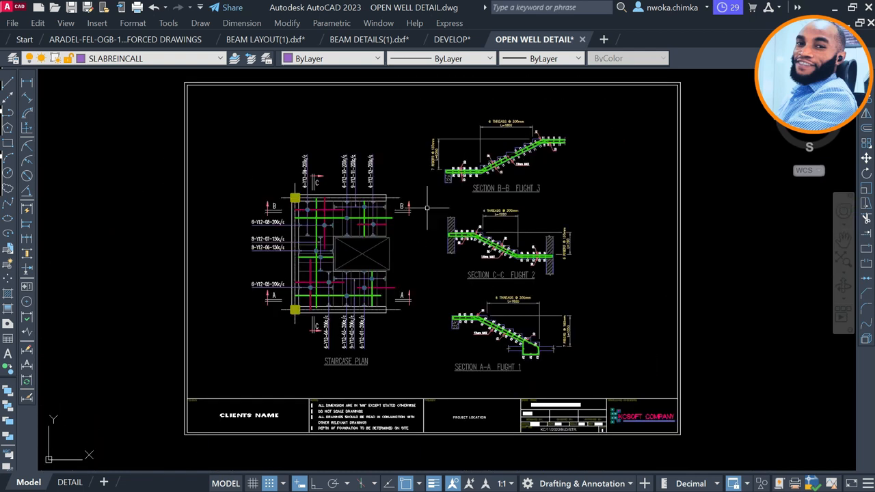
scroll(359, 198, "up", 3)
middle_click_drag(317, 291, 328, 233)
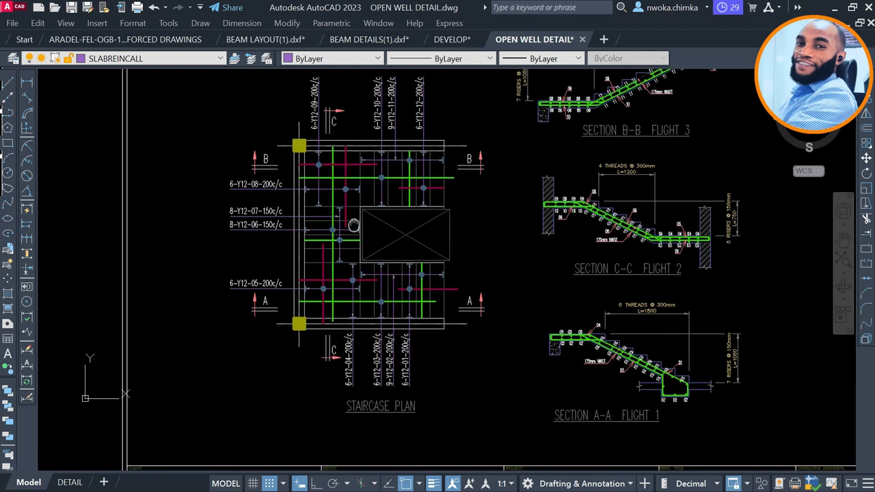
scroll(360, 276, "up", 3)
scroll(451, 276, "down", 3)
Preview the plot of the DETAIL layout with the plot area set to Extents.
left_click(70, 482)
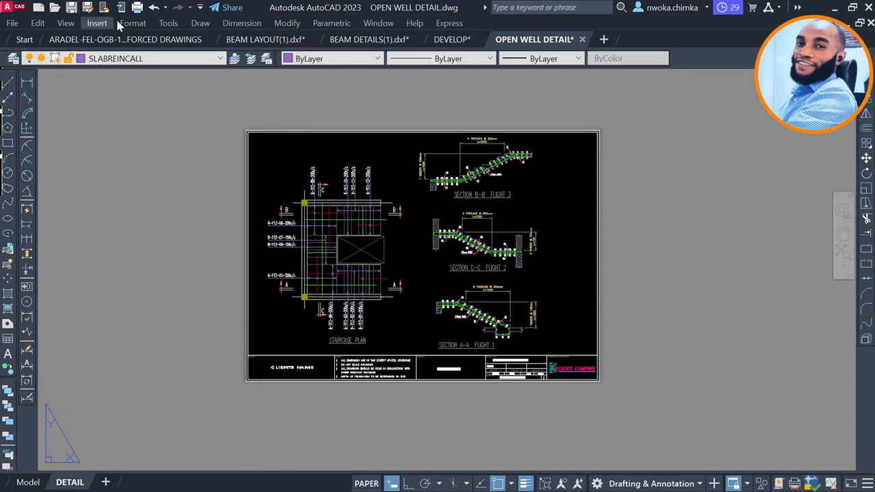
left_click(137, 9)
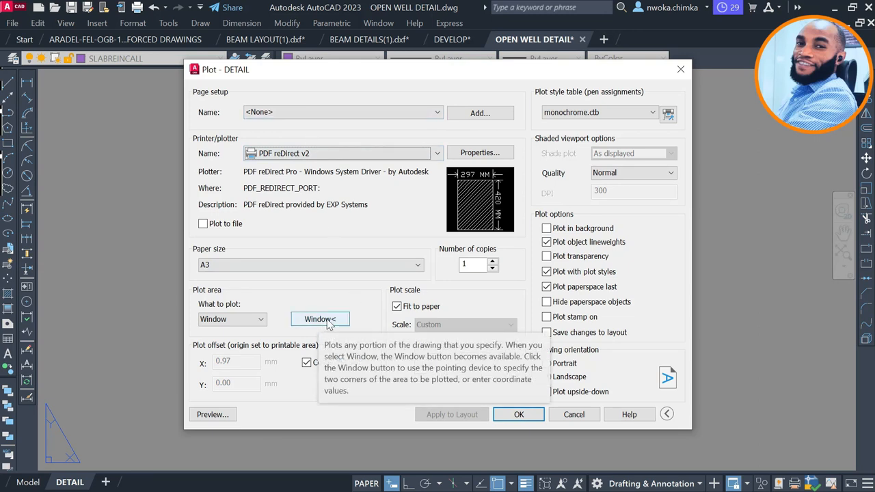
left_click(250, 319)
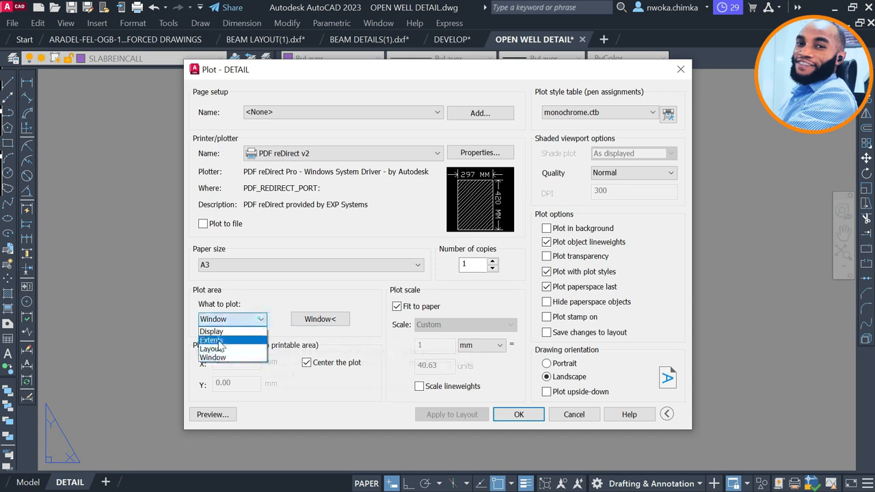
left_click(212, 340)
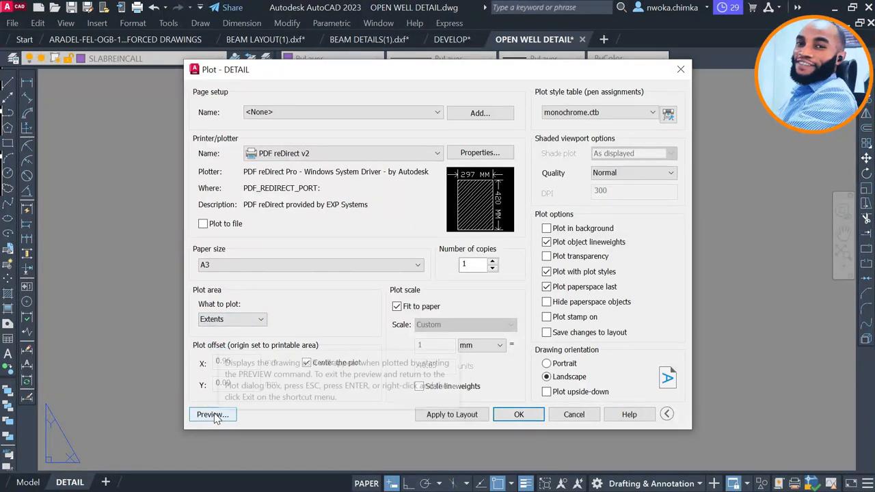
left_click(213, 414)
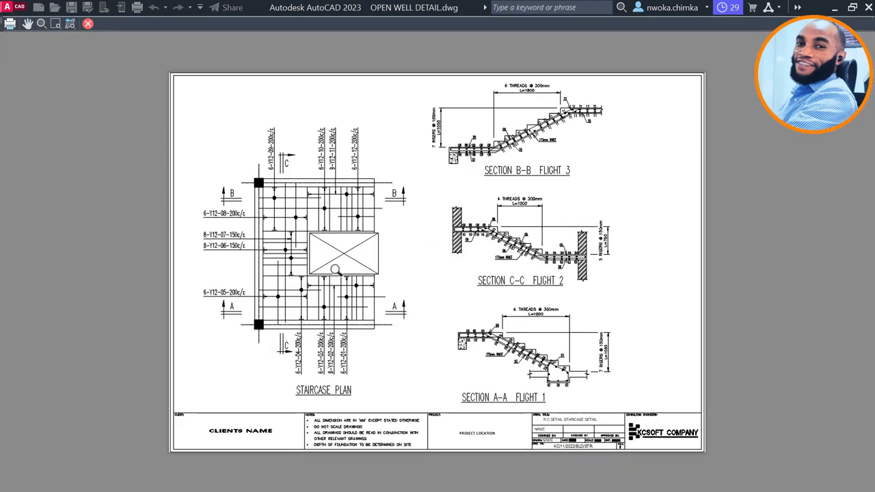
Examine the title block and the Section A-A Flight 1 detail in the plot preview.
scroll(301, 233, "up", 2)
scroll(311, 191, "down", 1)
scroll(661, 230, "up", 5)
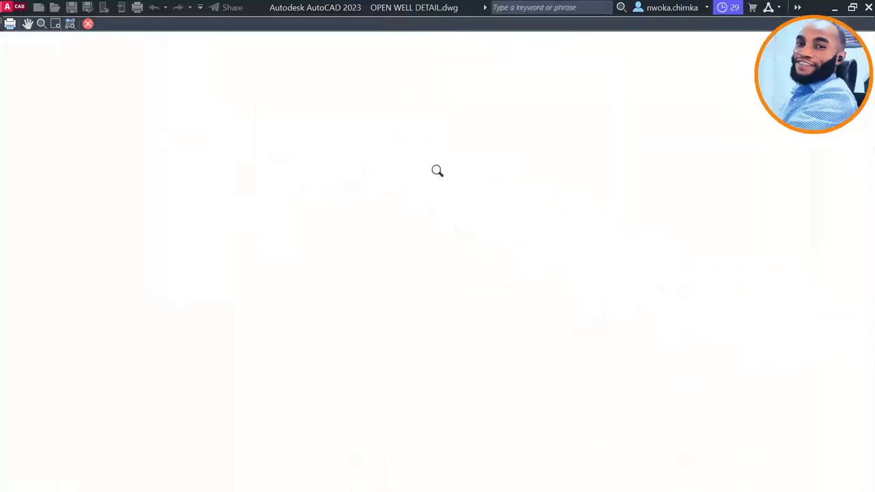
scroll(559, 185, "down", 6)
scroll(599, 333, "up", 4)
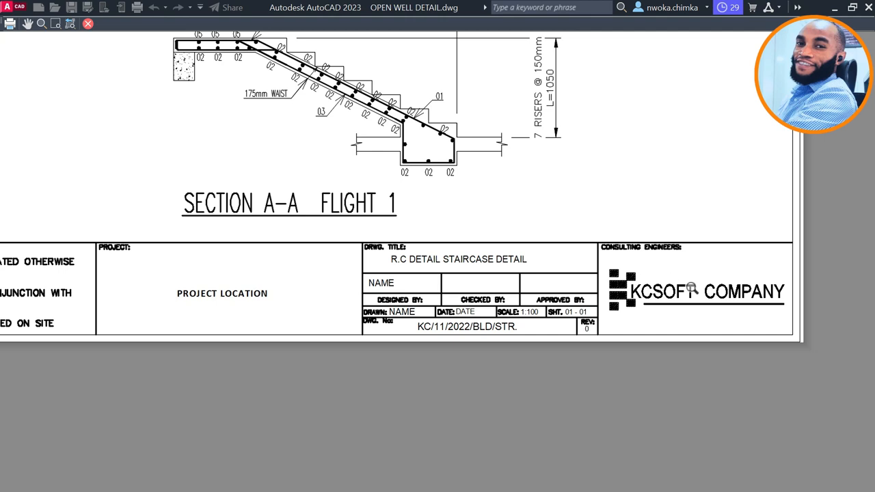
scroll(691, 290, "up", 2)
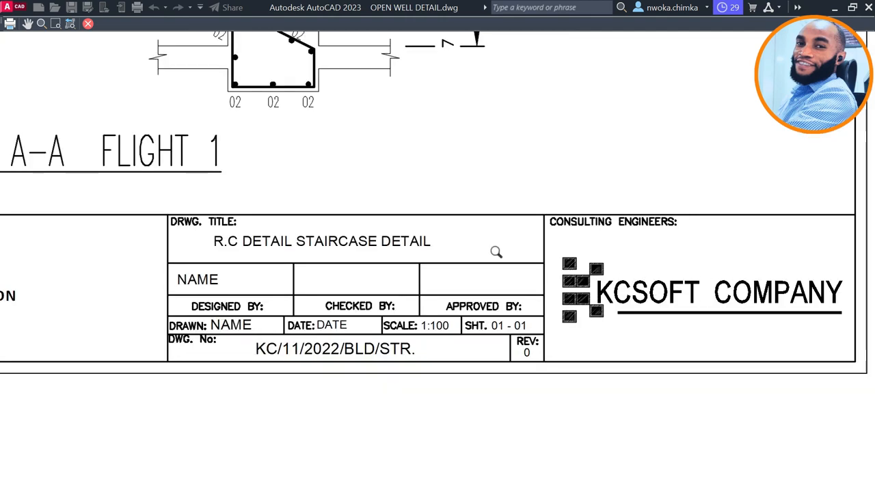
Examine the full staircase sheet in the plot preview, including the plan and all three sections, and close the preview.
scroll(593, 265, "down", 2)
middle_click_drag(298, 255, 514, 320)
scroll(271, 242, "down", 3)
scroll(460, 273, "up", 1)
scroll(559, 393, "up", 4)
scroll(557, 395, "up", 2)
scroll(361, 244, "down", 6)
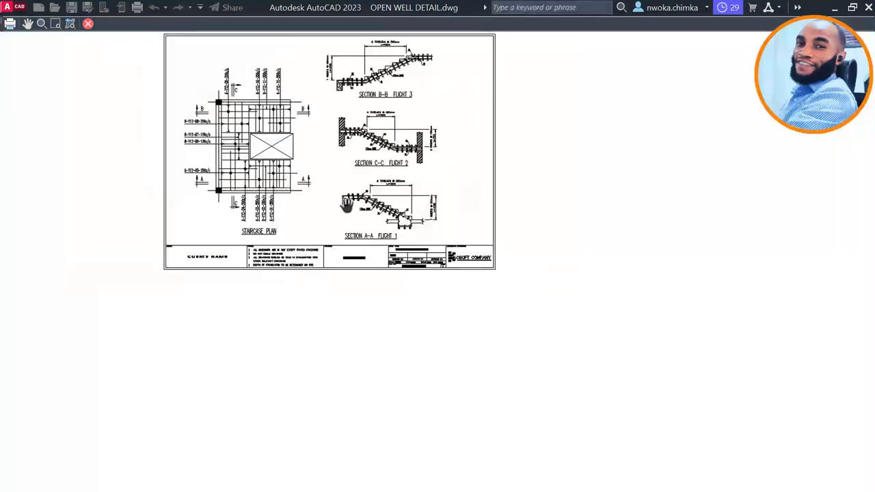
middle_click_drag(463, 108, 519, 192)
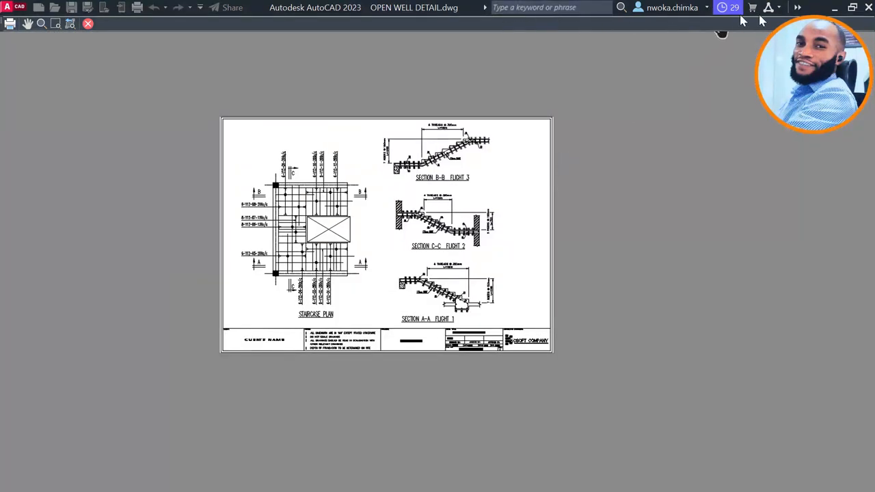
left_click(87, 25)
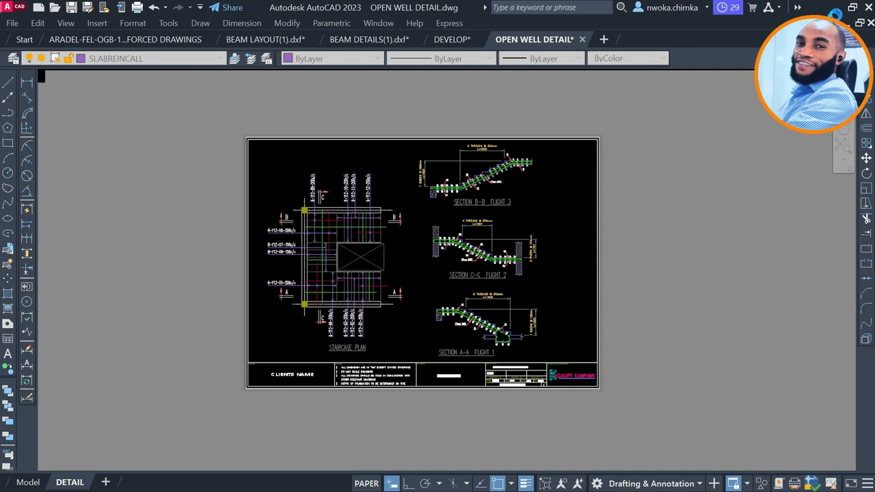
Switch to the KCSOFT workbook in Excel and review the open-well calculation sheet from design parameters to deflection check.
key("ctrl+p")
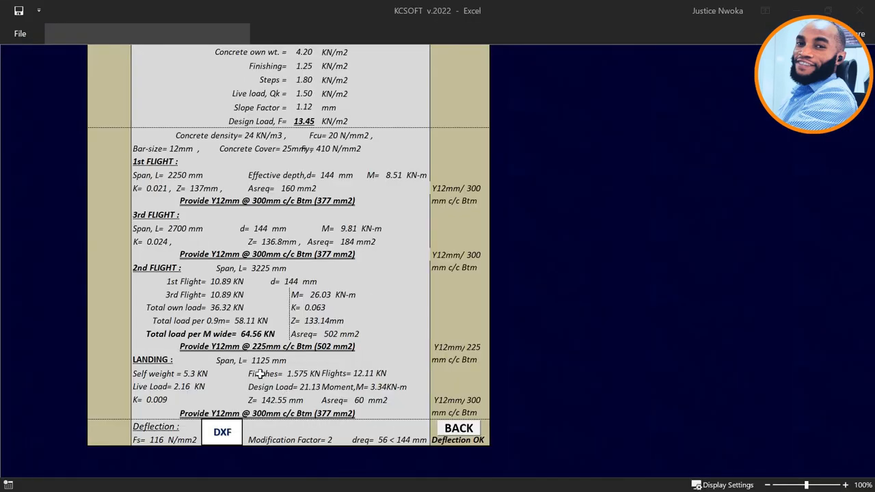
scroll(274, 314, "up", 6)
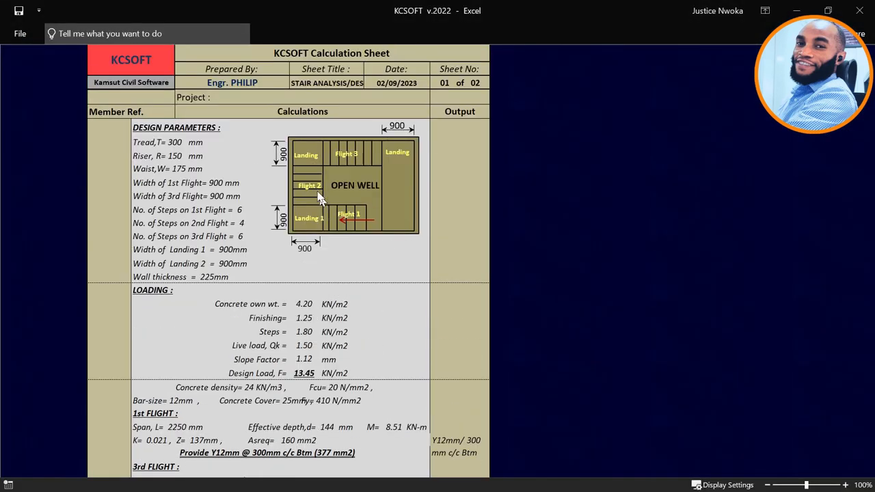
scroll(518, 145, "down", 3)
scroll(507, 208, "down", 7)
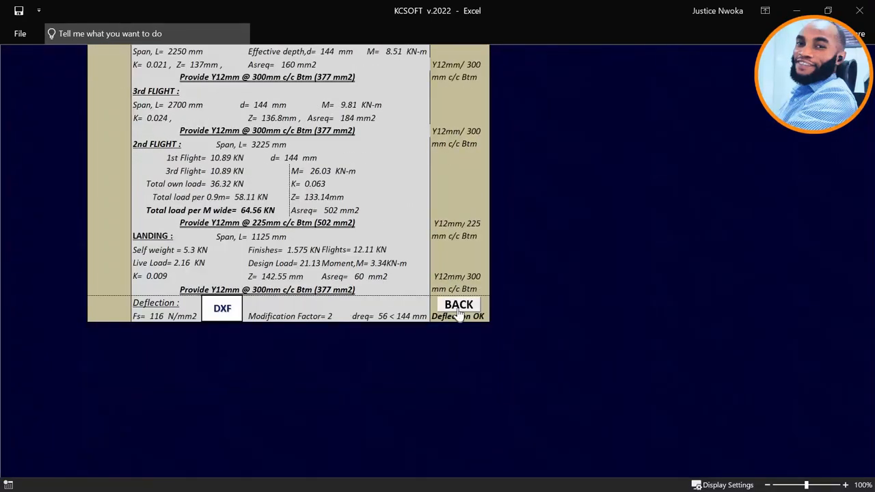
Leave the open-well stair calculation and open the half-turn (180°) staircase design sheet.
left_click(458, 305)
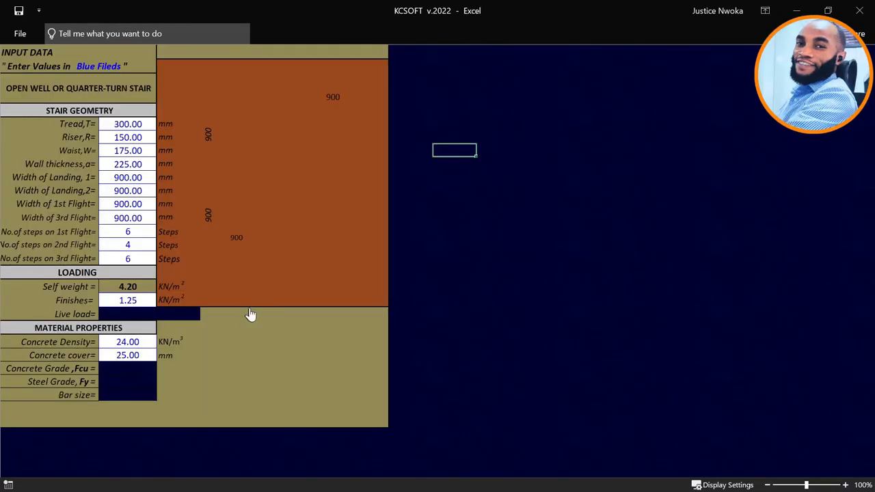
scroll(239, 338, "down", 1)
left_click(172, 378)
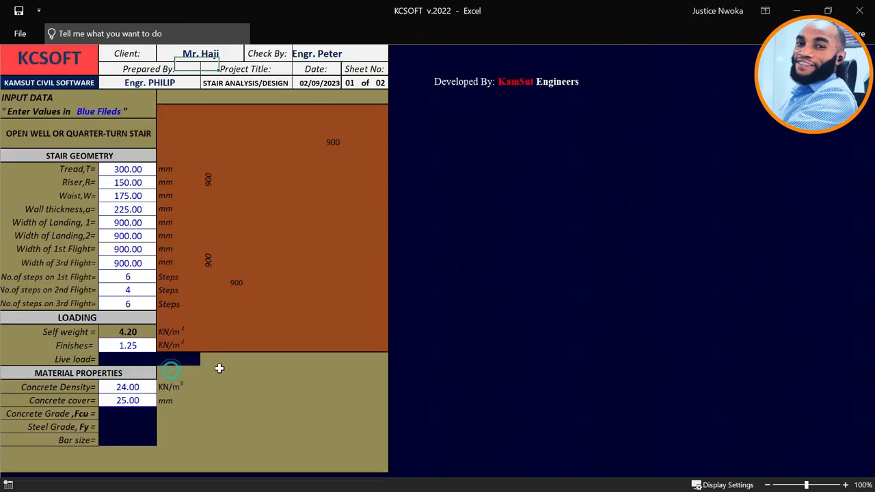
left_click(220, 232)
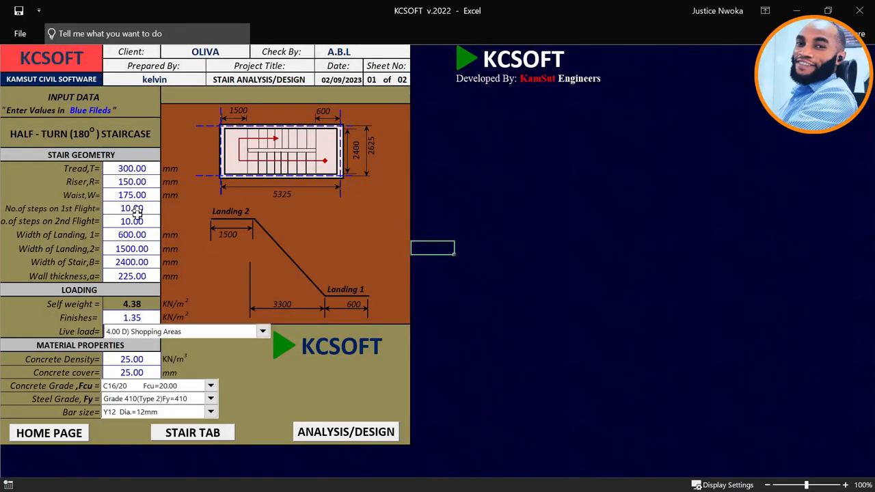
Run the half-turn staircase analysis and generate its DXF detail from the calculation sheet.
left_click(323, 435)
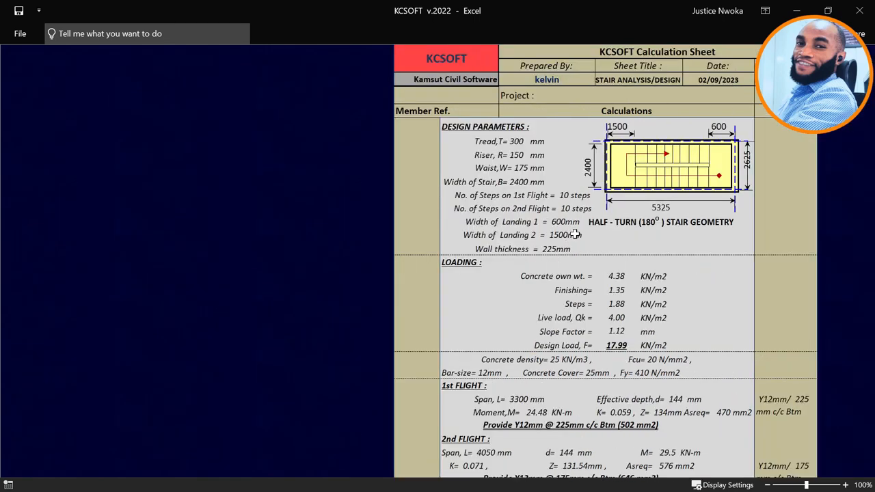
scroll(575, 234, "down", 8)
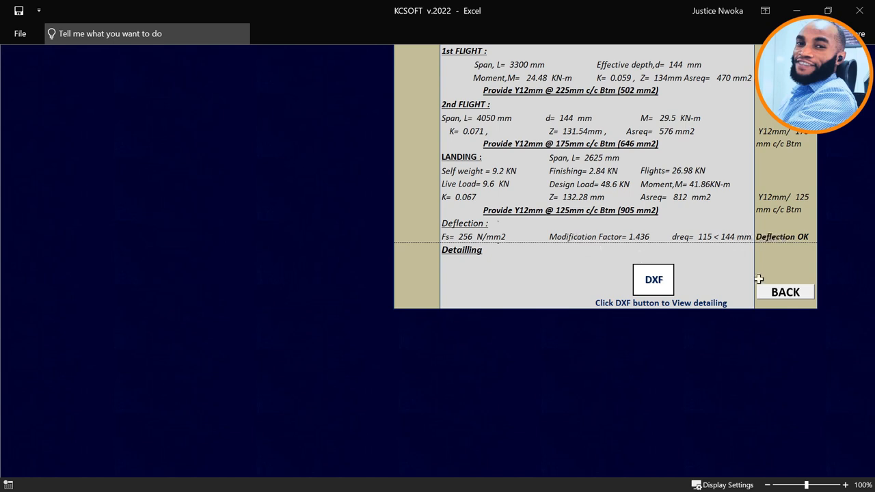
left_click(655, 291)
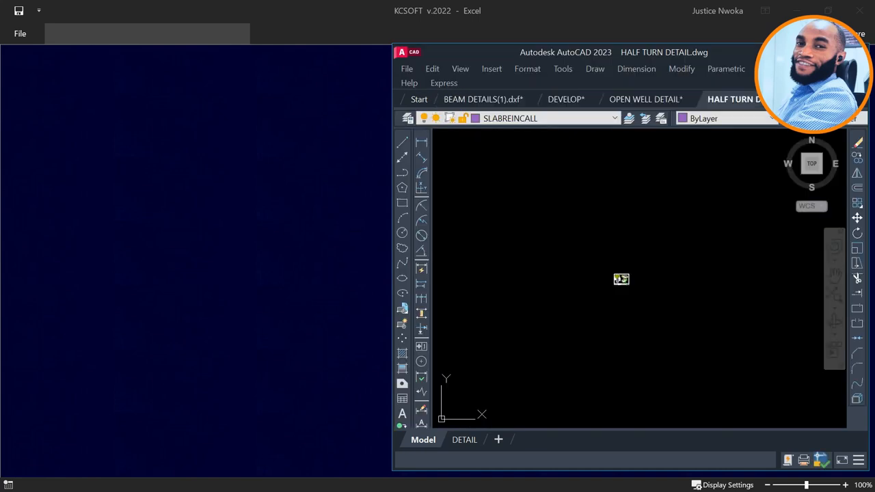
Examine the staircase plan, Section G-G Flight 2 and Section F-F Flight 1 in the HALF TURN DETAIL drawing.
scroll(621, 279, "up", 6)
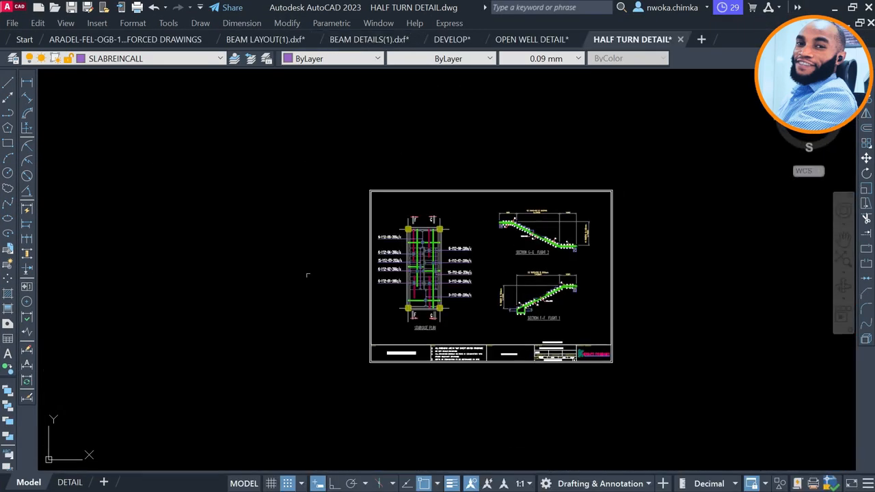
scroll(307, 274, "up", 3)
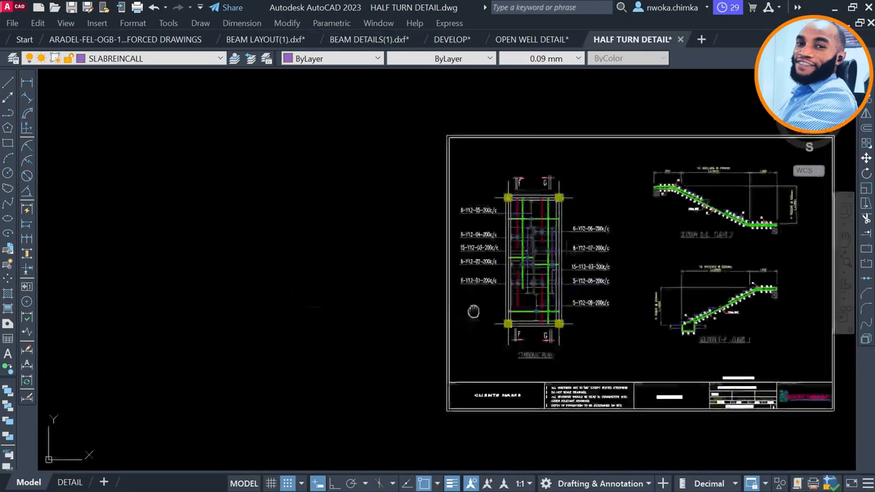
middle_click_drag(473, 311, 332, 286)
scroll(354, 298, "up", 2)
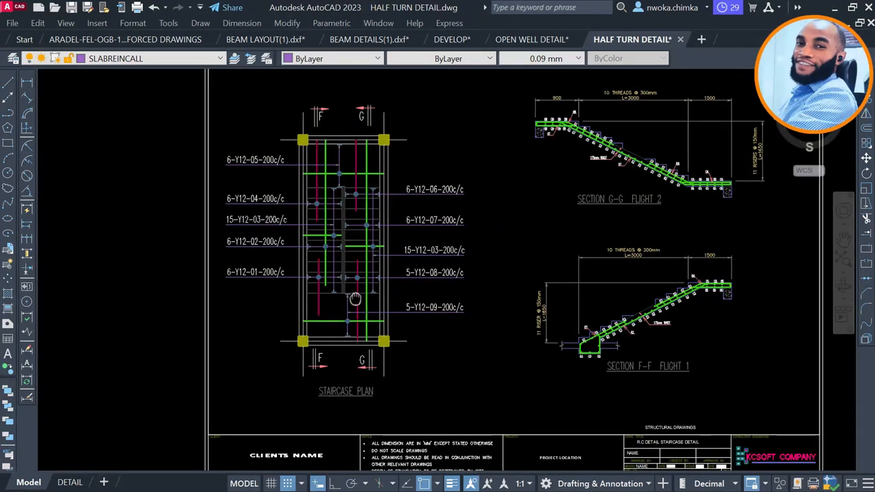
scroll(471, 188, "up", 2)
scroll(333, 181, "down", 2)
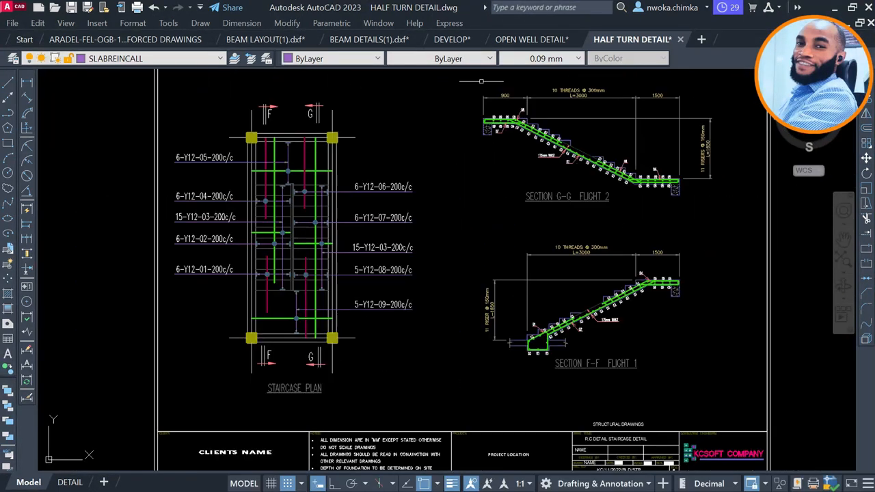
left_click(531, 40)
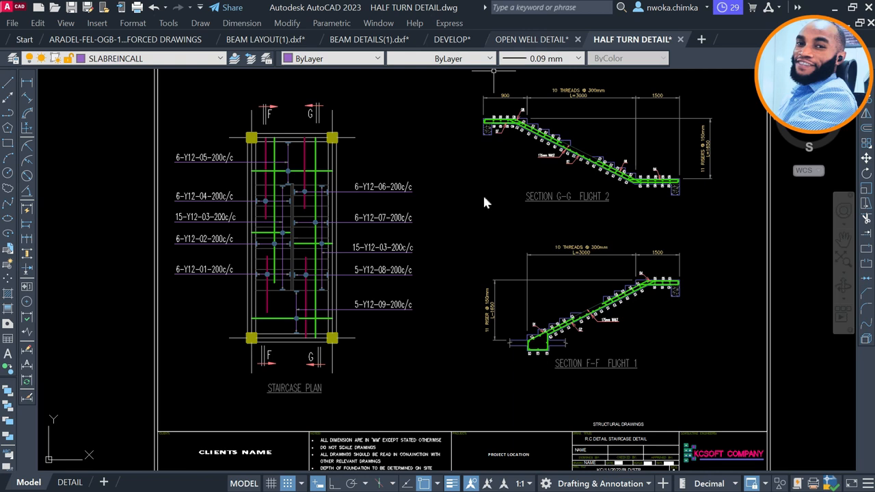
scroll(343, 276, "up", 2)
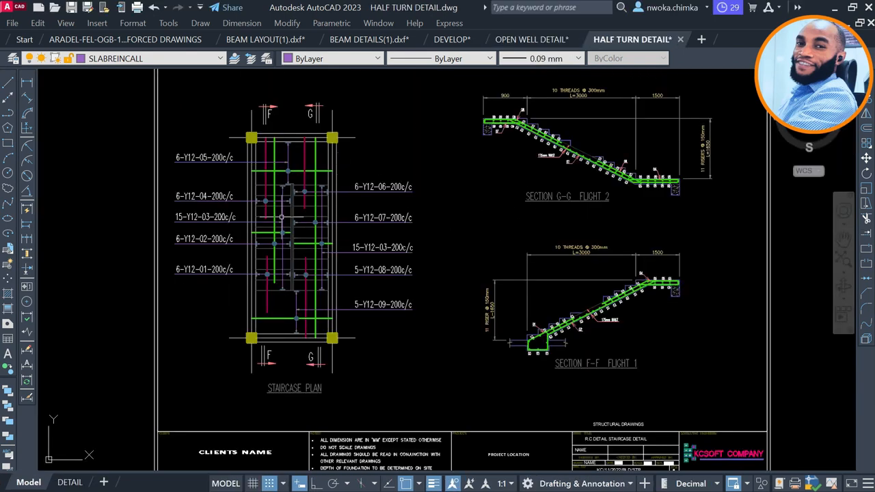
Return to the KCSOFT workbook in Excel, open the straight-flight staircase design and run its Type A analysis.
left_click(834, 8)
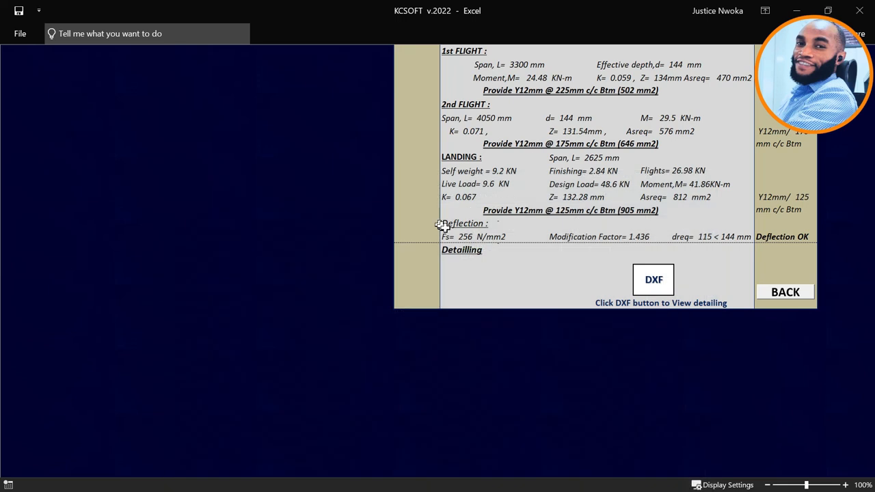
left_click(785, 293)
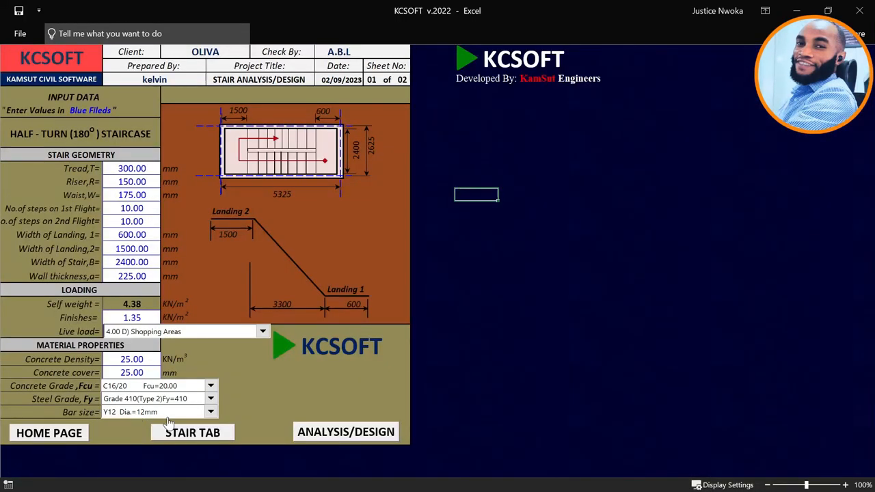
left_click(190, 432)
left_click(124, 265)
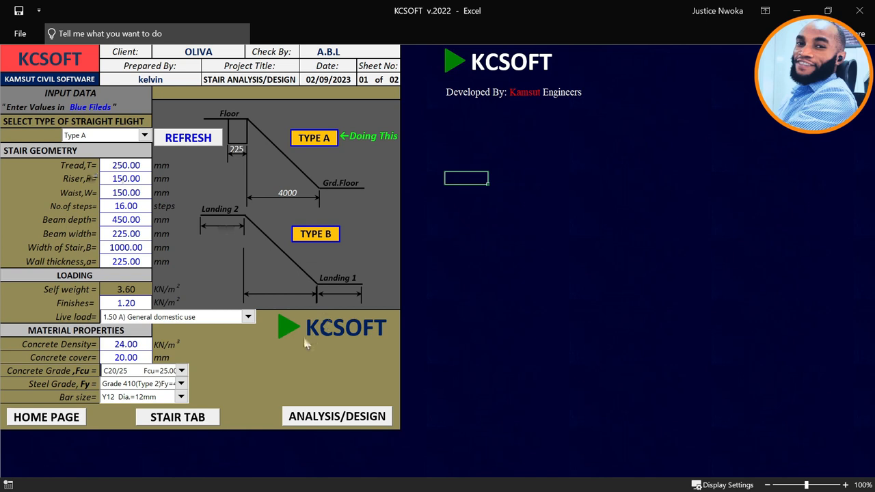
left_click(310, 416)
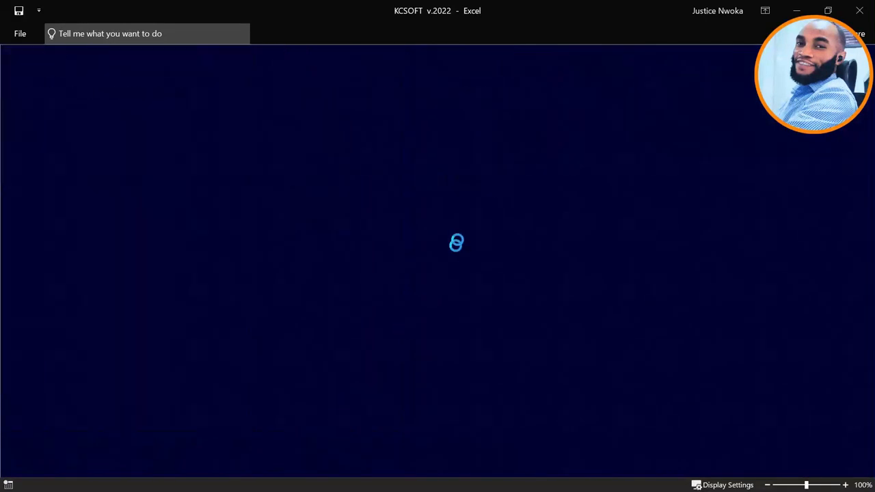
Set the straight-flight stair's waist to 180 mm, rerun the Type A analysis and check the deflection result.
scroll(641, 186, "down", 6)
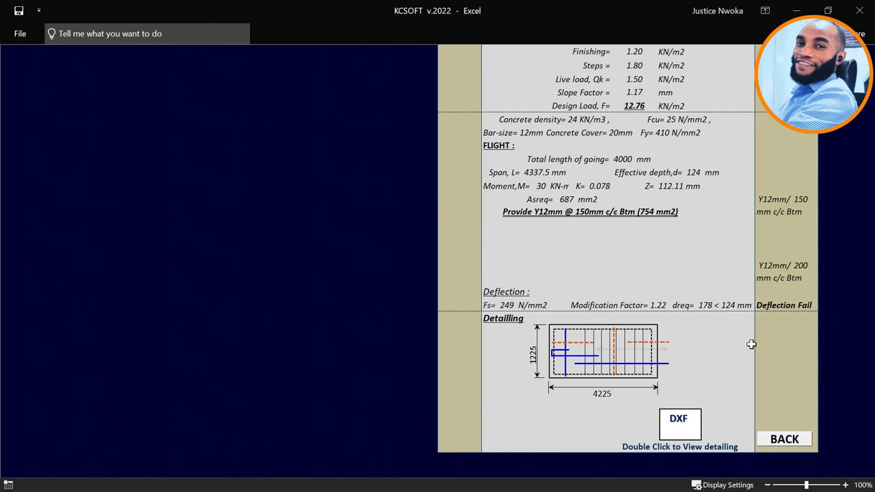
left_click(777, 438)
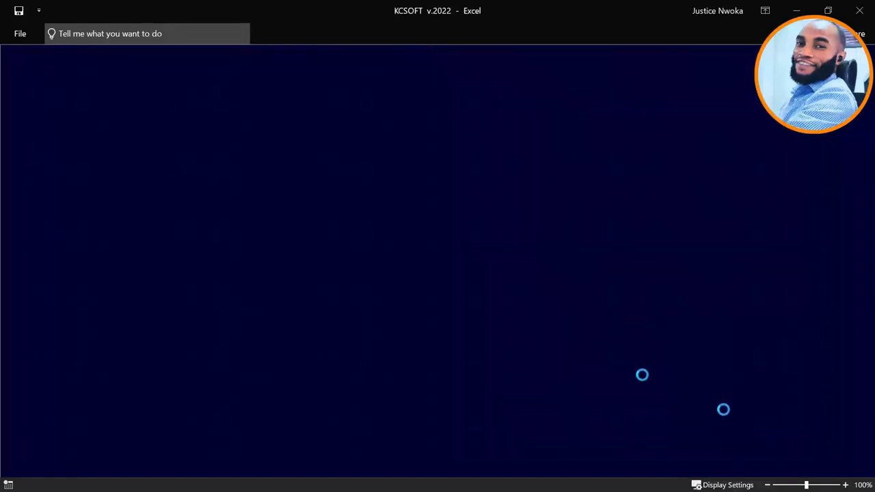
left_click(127, 194)
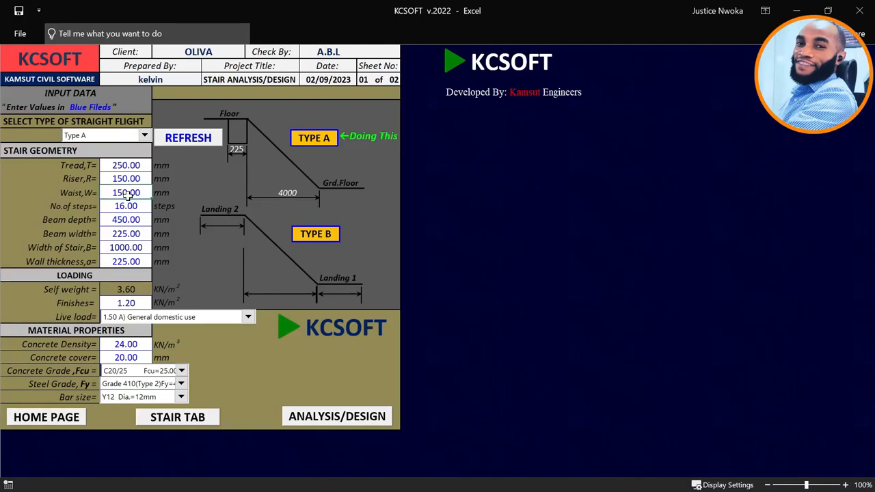
type("180")
left_click(540, 248)
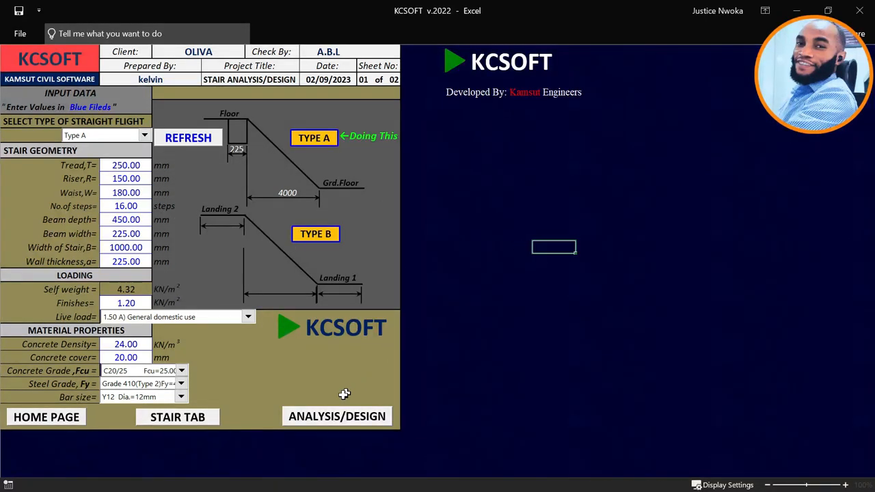
left_click(335, 416)
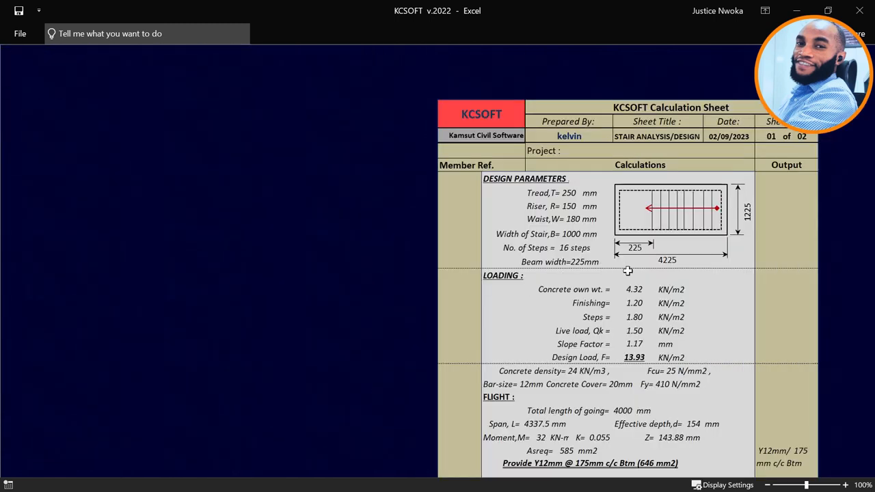
scroll(627, 270, "down", 4)
scroll(732, 356, "down", 2)
Set the straight-flight stair's waist to 200 mm and rerun the Type A analysis.
left_click(778, 442)
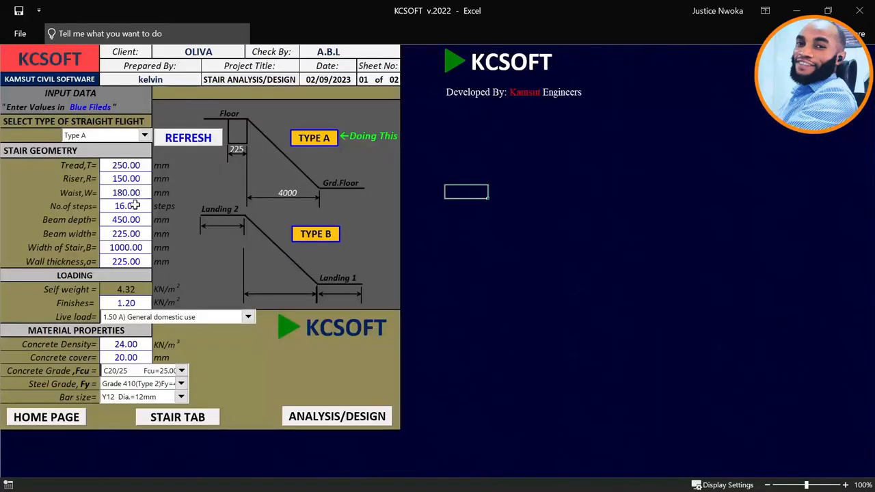
left_click(120, 189)
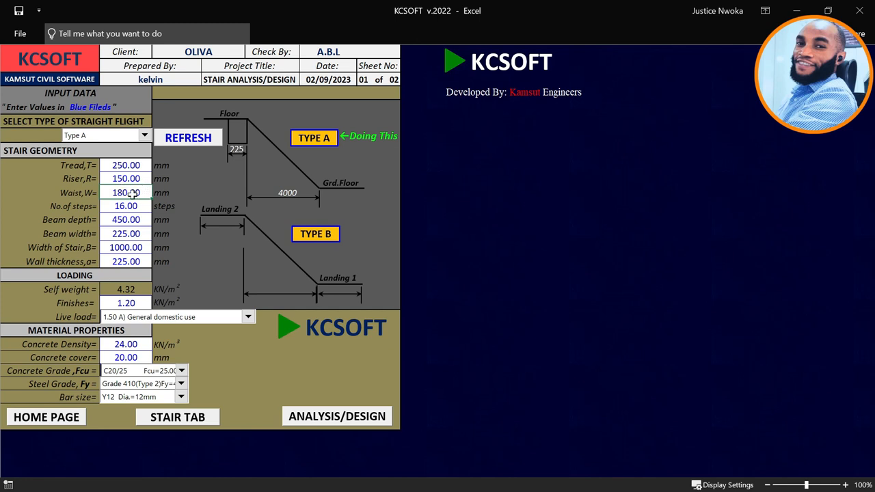
left_click(509, 381)
left_click(328, 413)
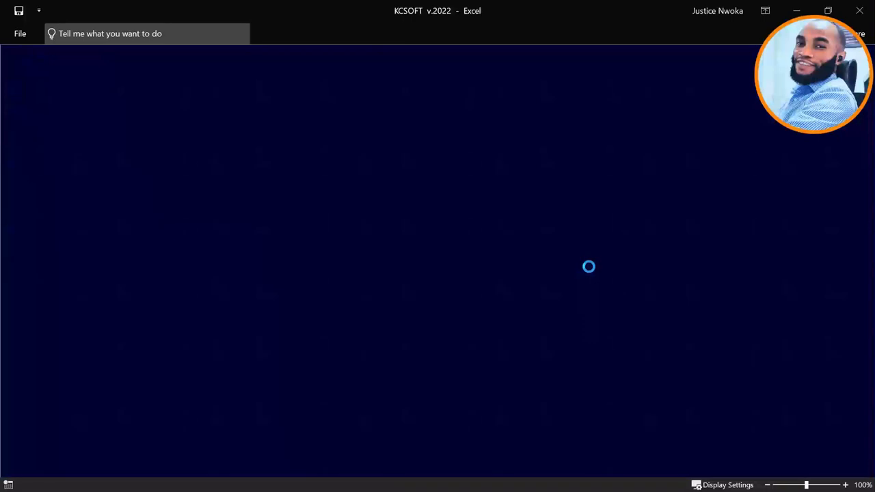
scroll(693, 264, "down", 4)
scroll(693, 264, "down", 3)
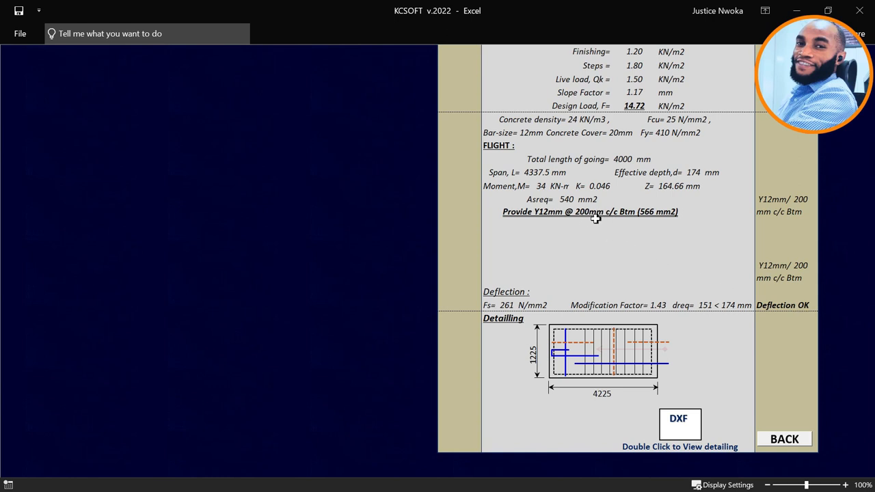
Review the flight reinforcement and deflection results on the calculation sheet and generate the straight-flight DXF detail.
scroll(595, 217, "up", 1)
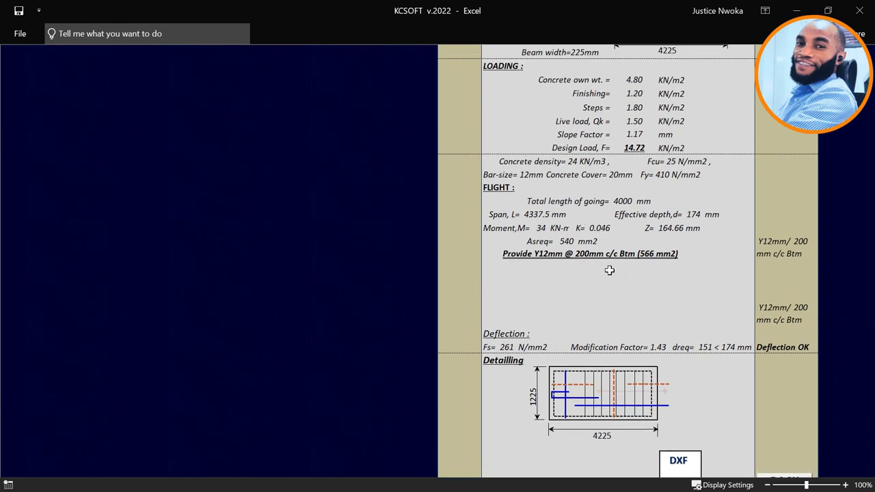
scroll(609, 270, "up", 1)
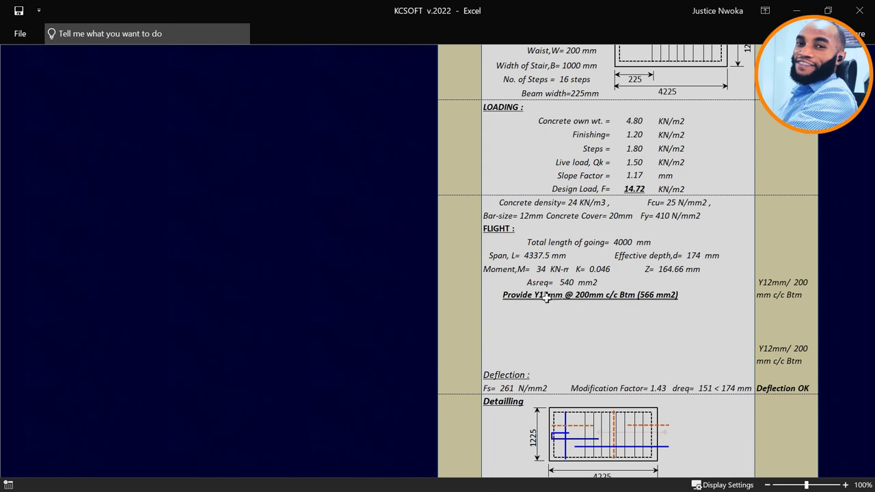
scroll(602, 297, "down", 3)
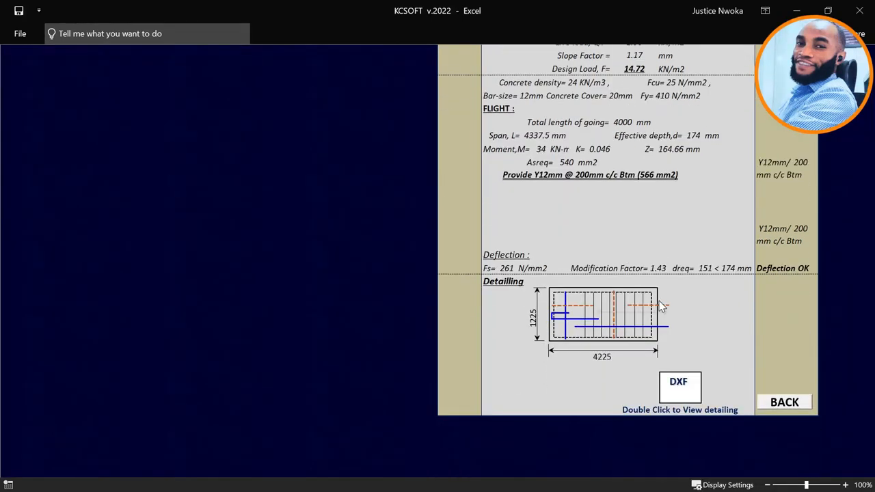
scroll(661, 307, "down", 1)
double_click(680, 341)
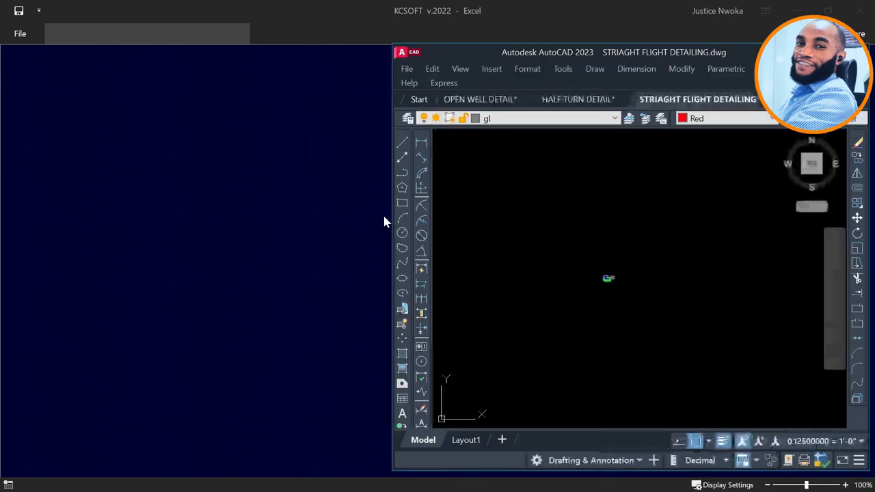
Examine the section and plan in the STRIAGHT FLIGHT DETAILING drawing and view the HALF TURN DETAIL drawing full screen.
scroll(575, 266, "up", 6)
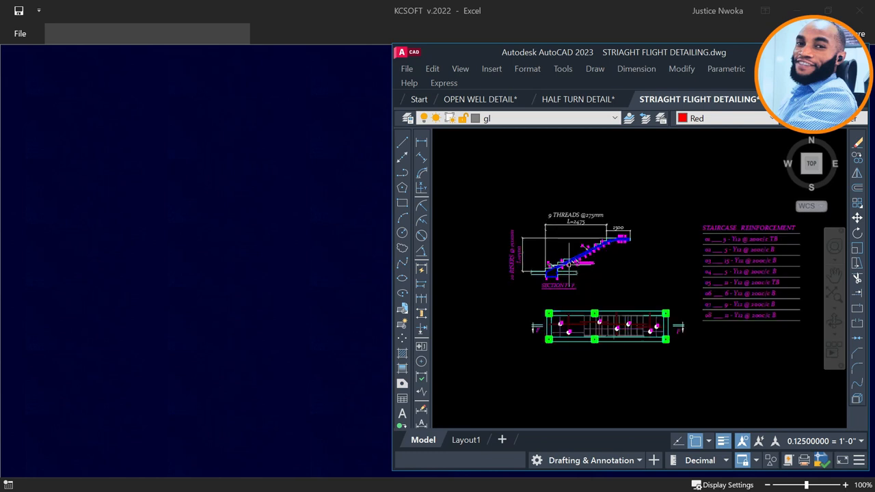
scroll(567, 263, "up", 3)
scroll(566, 264, "up", 2)
mouse_move(567, 264)
middle_mouse_down()
mouse_move(566, 239)
mouse_move(600, 267)
middle_mouse_up()
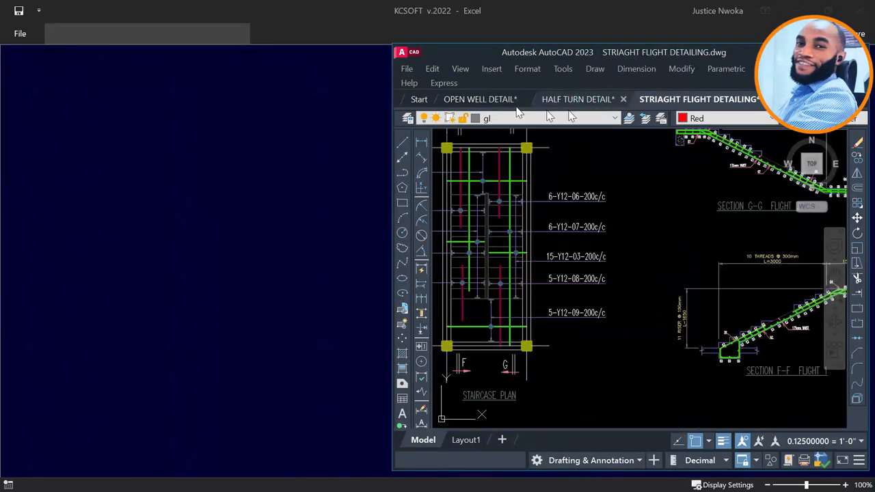
left_click(571, 103)
left_click(823, 52)
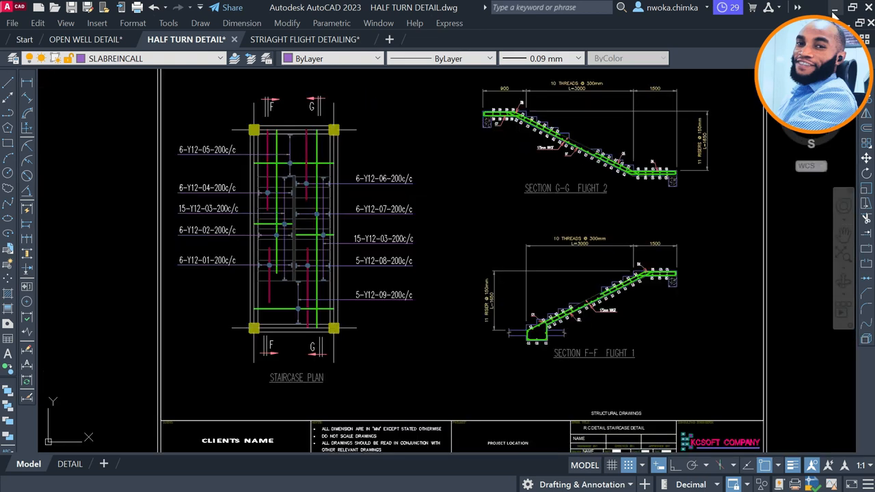
Return to the KCSOFT workbook in Excel, leave the straight-flight calculation and open the open-well staircase design sheet.
left_click(834, 8)
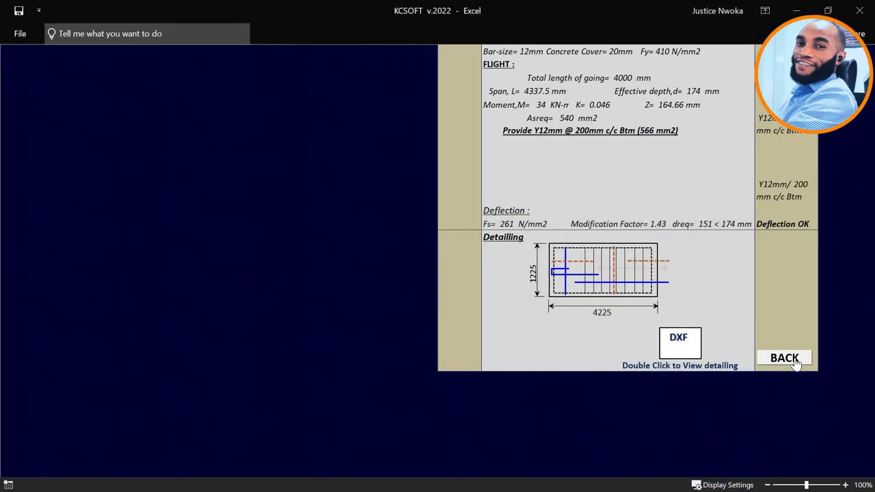
left_click(784, 358)
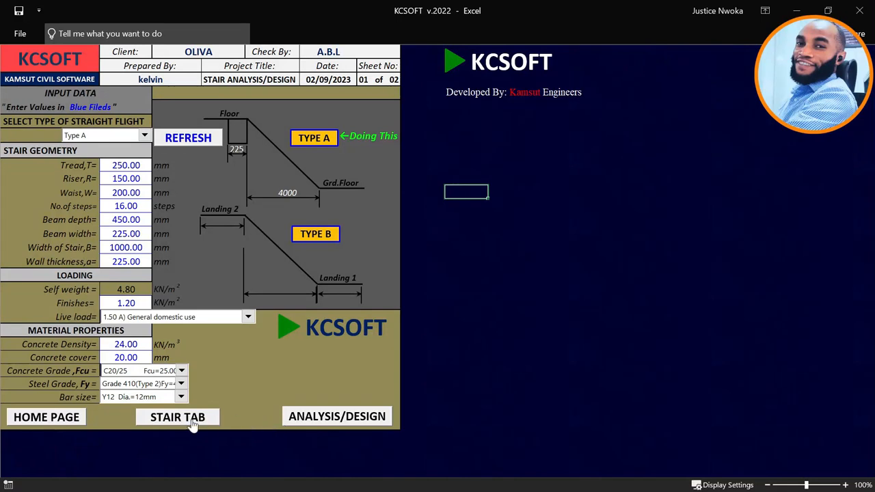
left_click(179, 418)
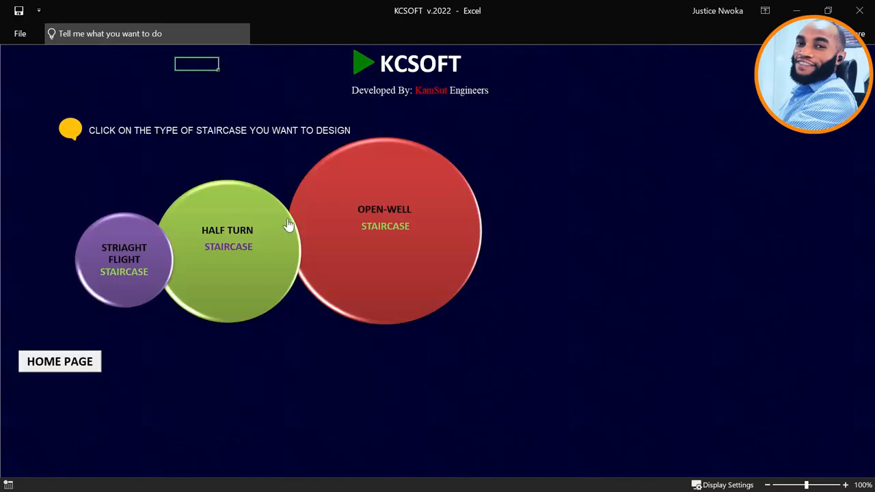
left_click(360, 221)
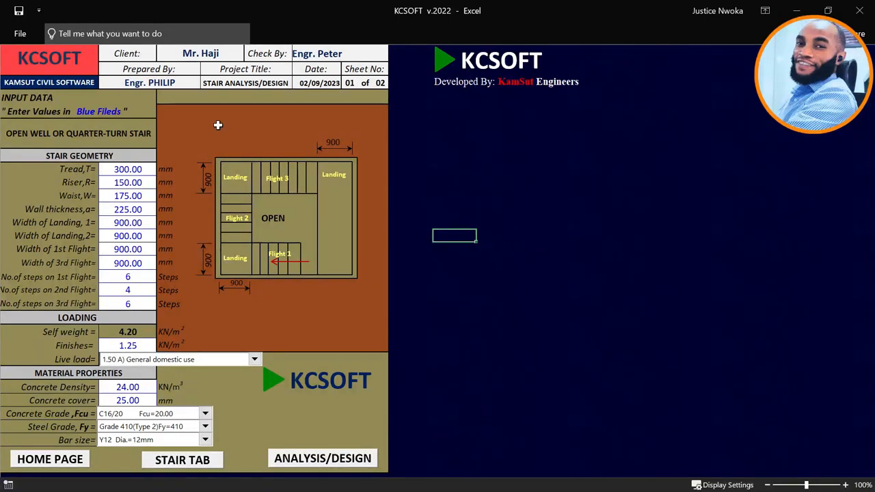
Replace the client's name in the header of the open-well stair sheet.
left_click(207, 53)
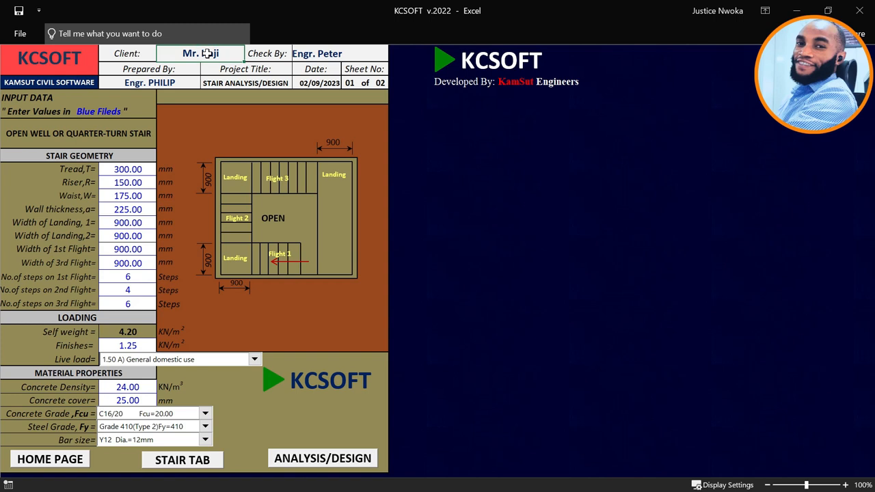
type("MR")
key("BackSpace")
type("r. jhon")
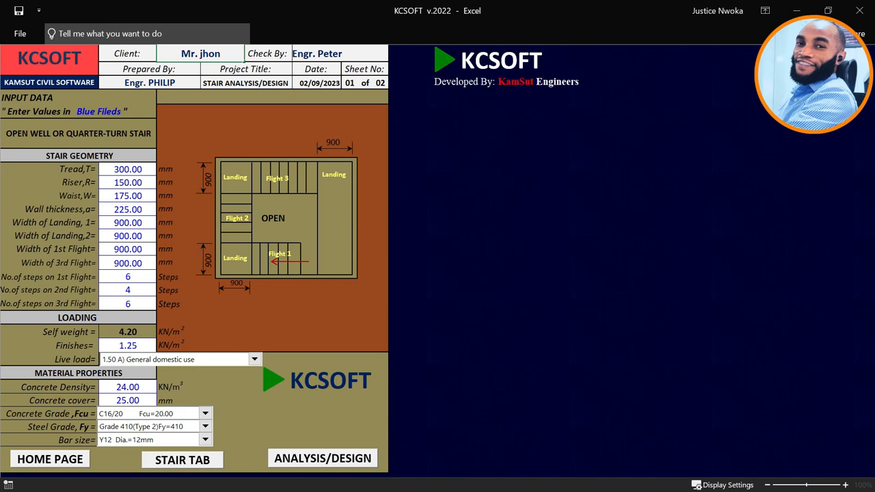
key("BackSpace")
key("BackSpace")
key("BackSpace")
type("John")
Enter the engineer's title and name as the preparer in the open-well stair sheet header.
left_click(166, 82)
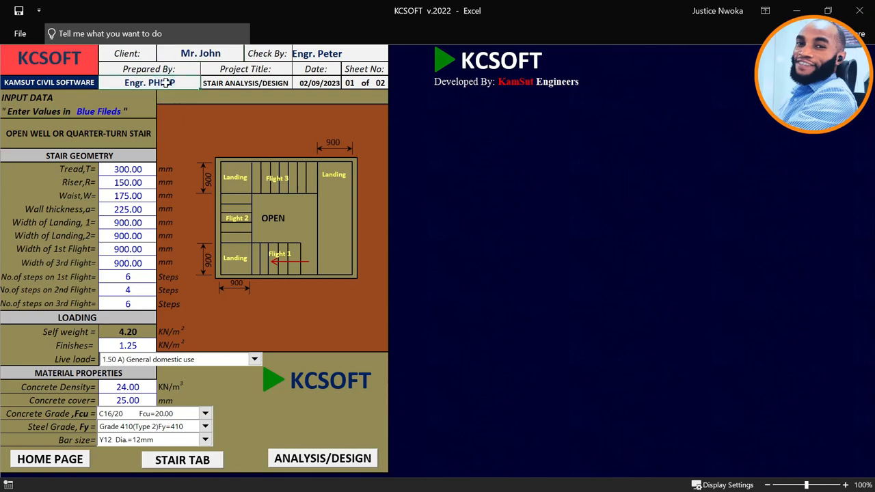
type("e")
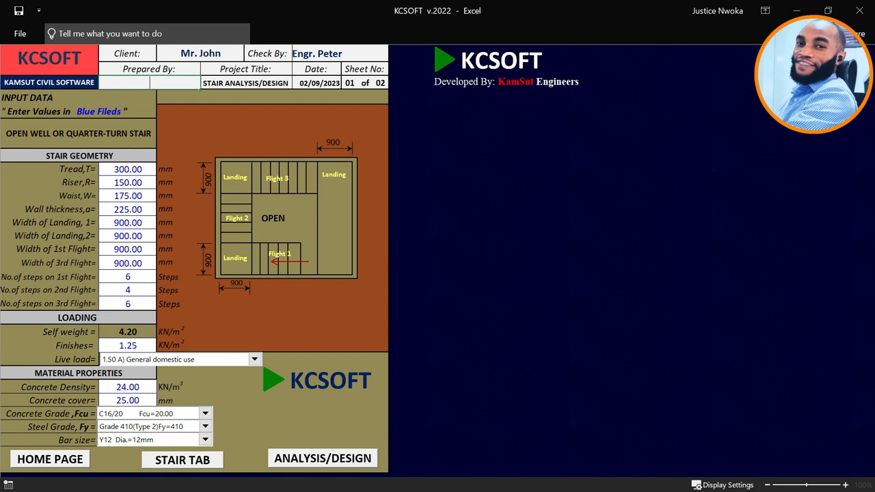
type("ngr.Justice")
left_click(326, 52)
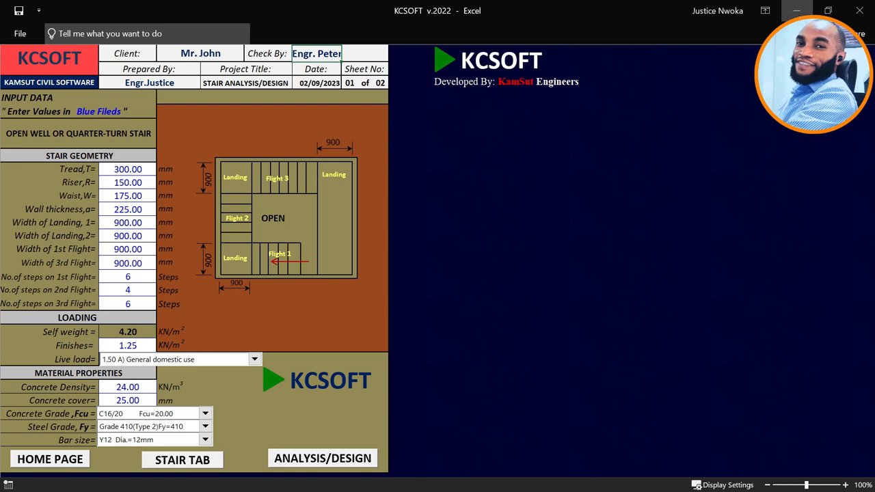
Switch to File Explorer, browse Documents to the KCSOFT PACKAGE v22 folder and look into its Application folder.
left_click(796, 10)
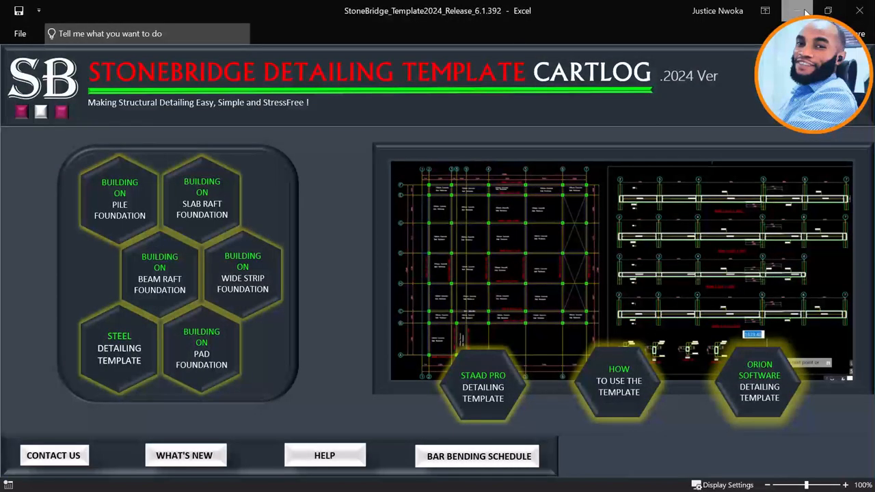
left_click(796, 11)
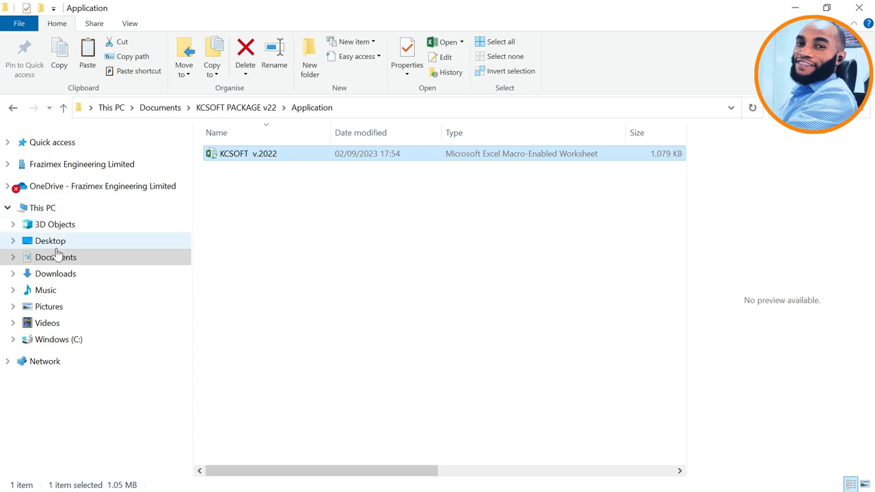
left_click(56, 257)
left_click(110, 277)
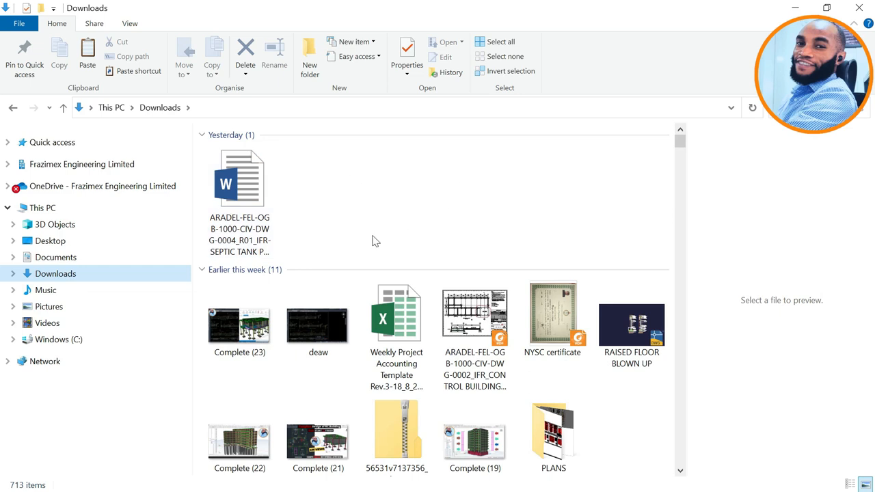
left_click(72, 260)
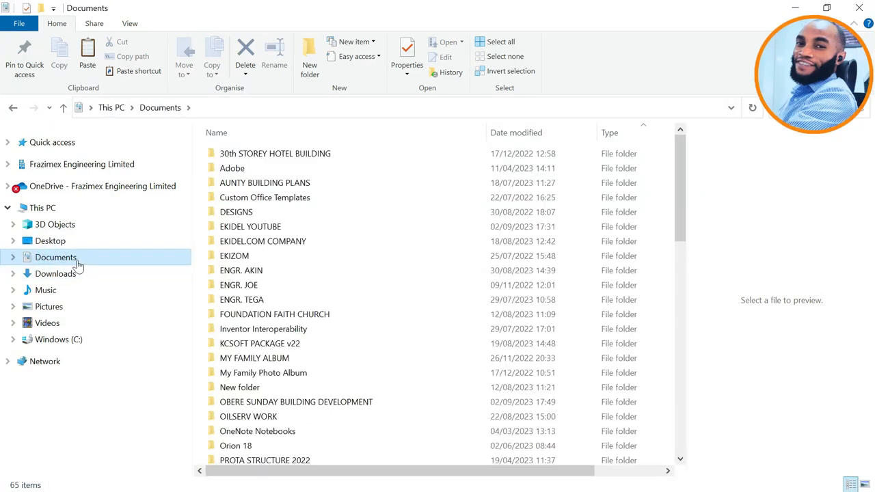
scroll(316, 256, "down", 6)
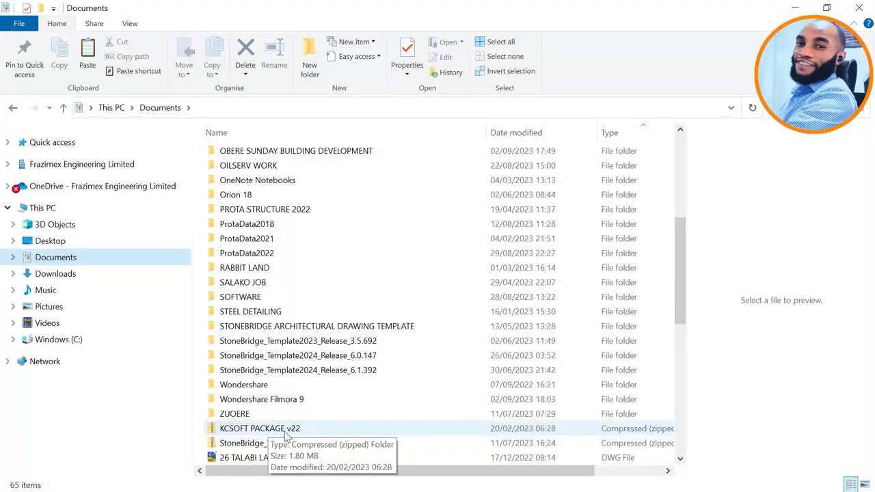
scroll(276, 320, "up", 2)
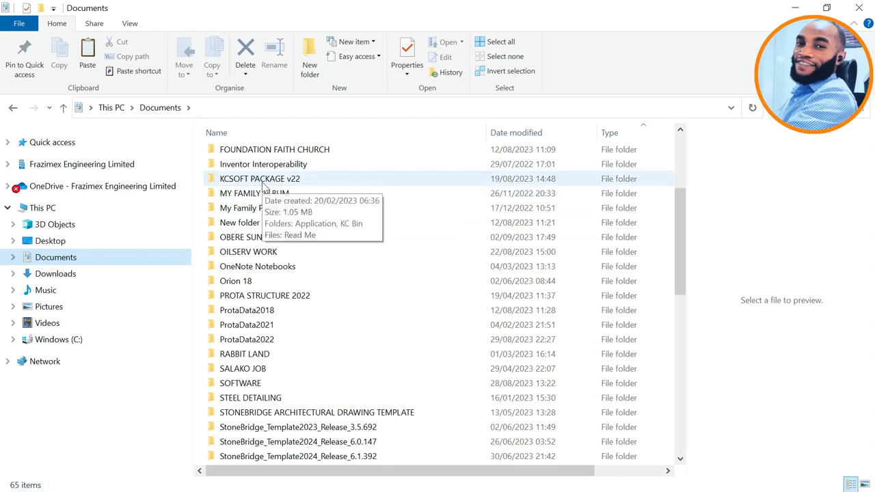
double_click(264, 181)
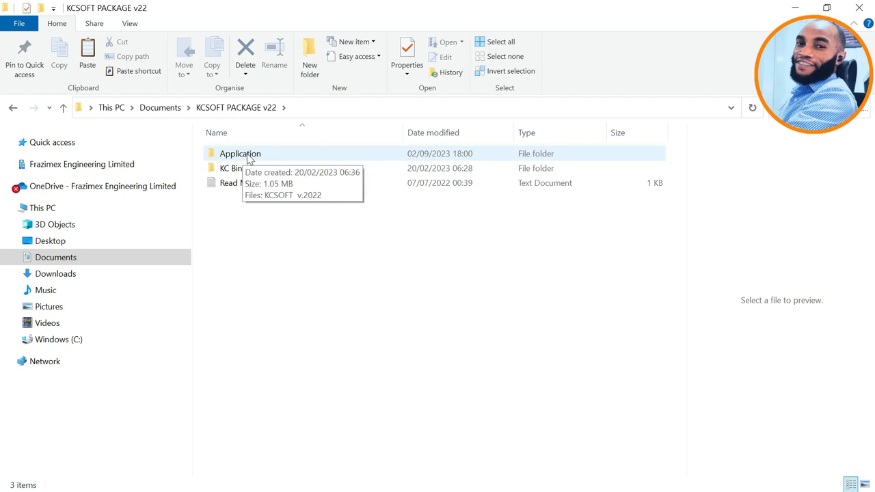
double_click(249, 156)
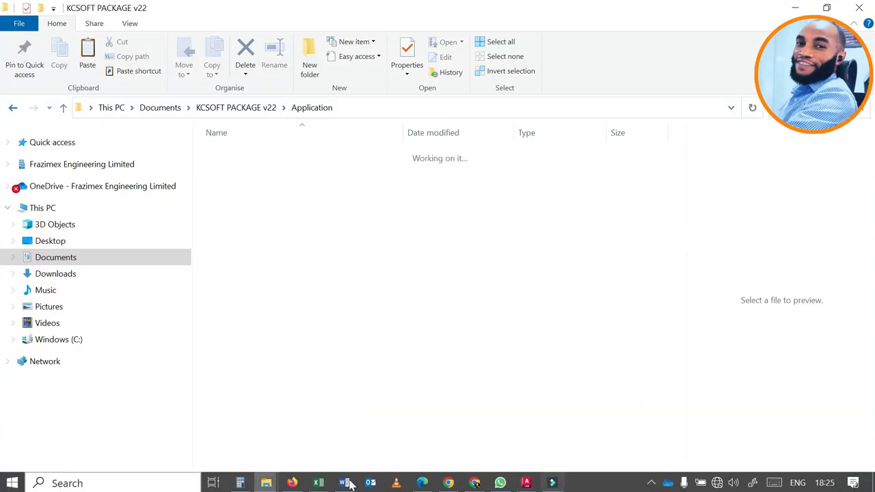
key("alt+Up")
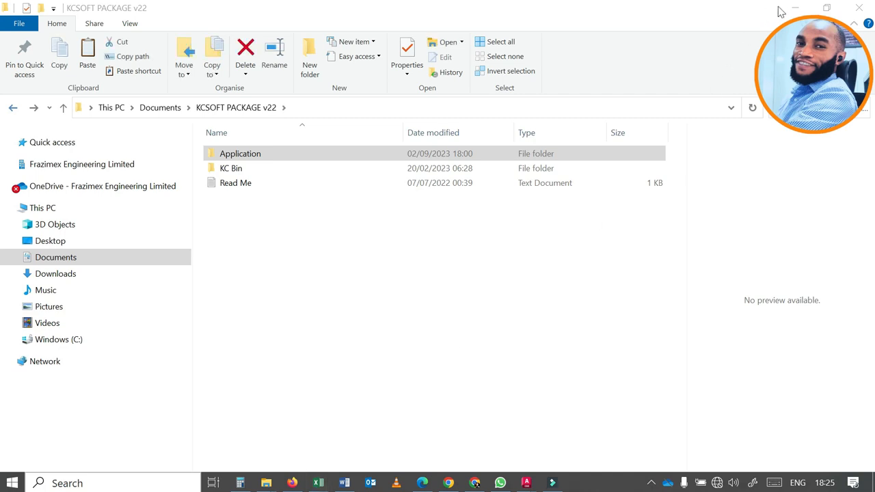
Return to the KCSOFT workbook in Excel, go to its home page and reopen the open-well staircase design.
mouse_move(319, 482)
left_click(386, 428)
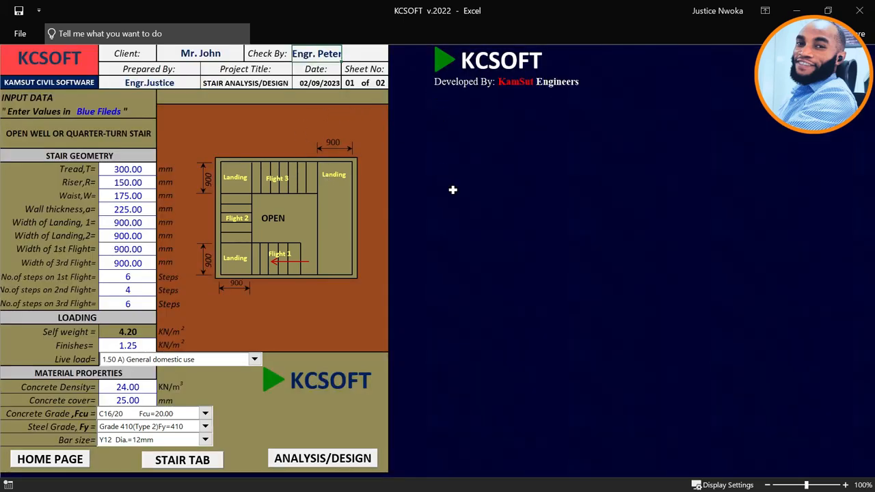
left_click(77, 466)
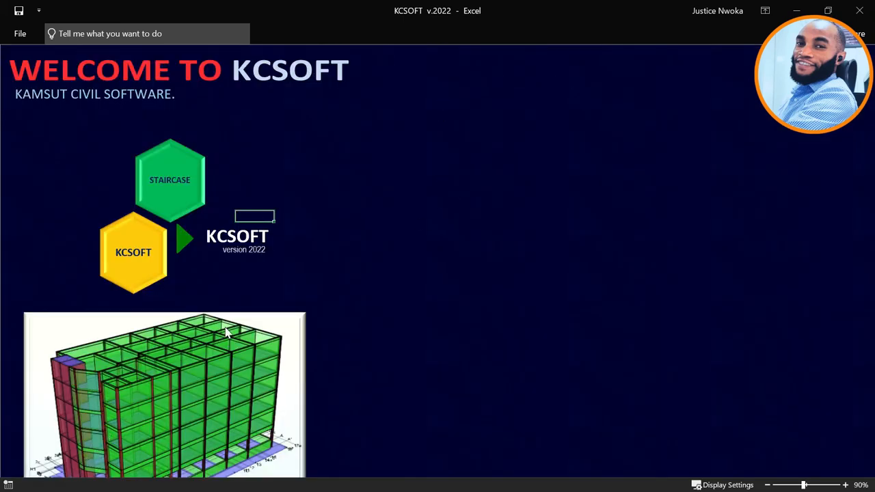
left_click(176, 183)
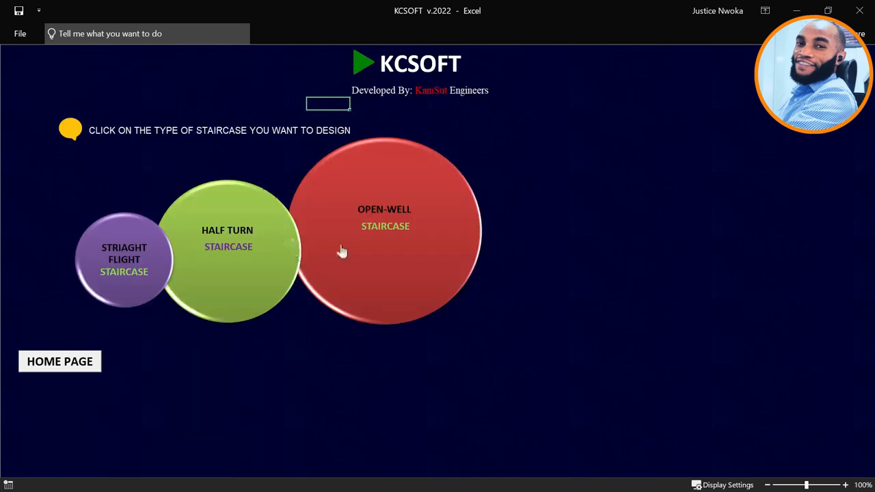
left_click(385, 216)
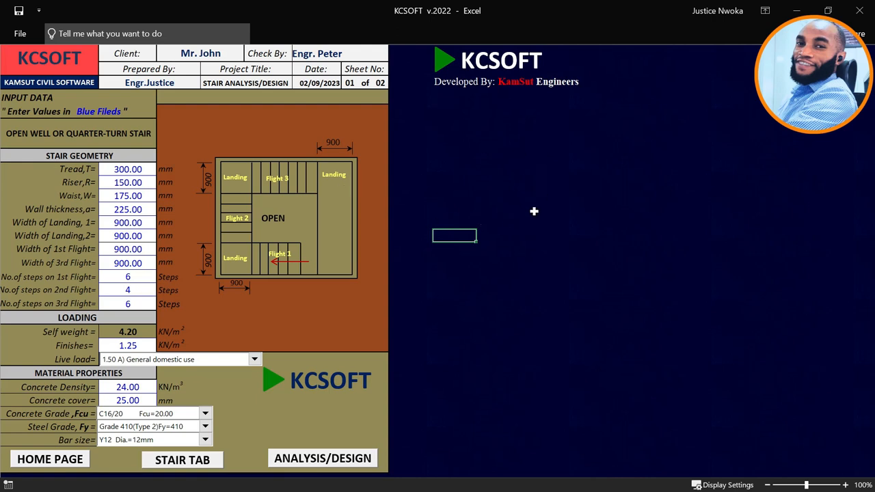
Run the open-well staircase analysis and review the flight, landing and deflection calculations.
left_click(348, 462)
scroll(540, 240, "down", 8)
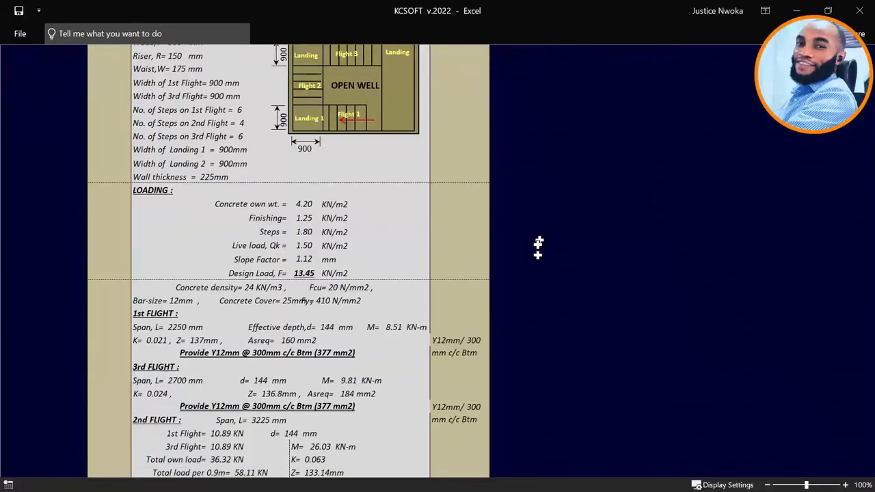
scroll(468, 333, "down", 3)
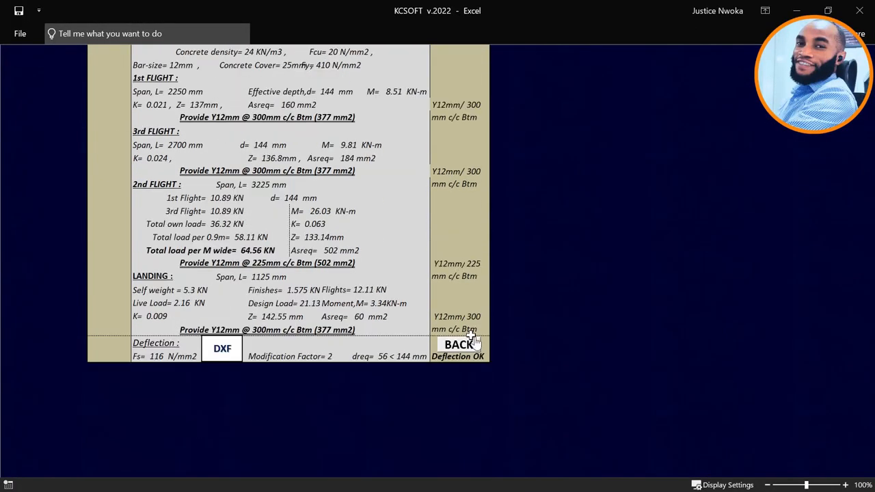